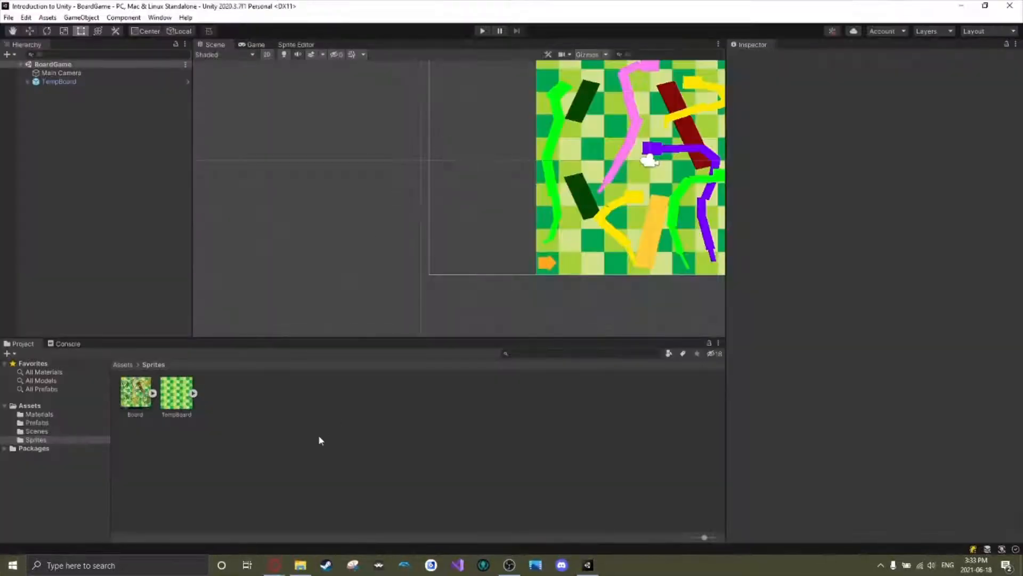
# Import all sprites from the custom package GDWTutorial3Assets.unitypackage in the Downloads folder into the project.
pyautogui.scroll(-3, 435, 229)
pyautogui.moveTo(453, 203); pyautogui.dragTo(302, 193, button='middle')
pyautogui.scroll(-1, 318, 220)
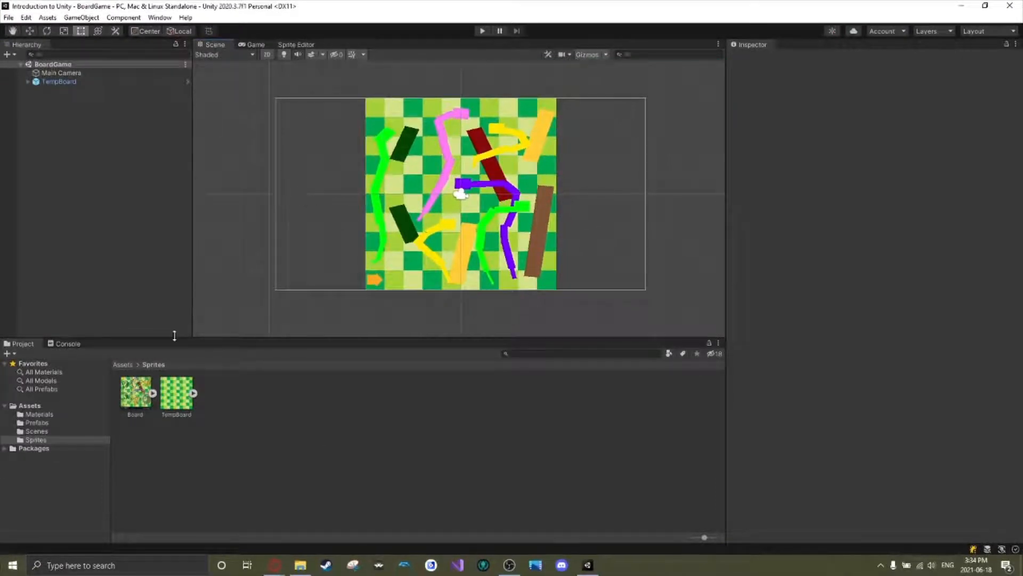
pyautogui.rightClick(233, 397)
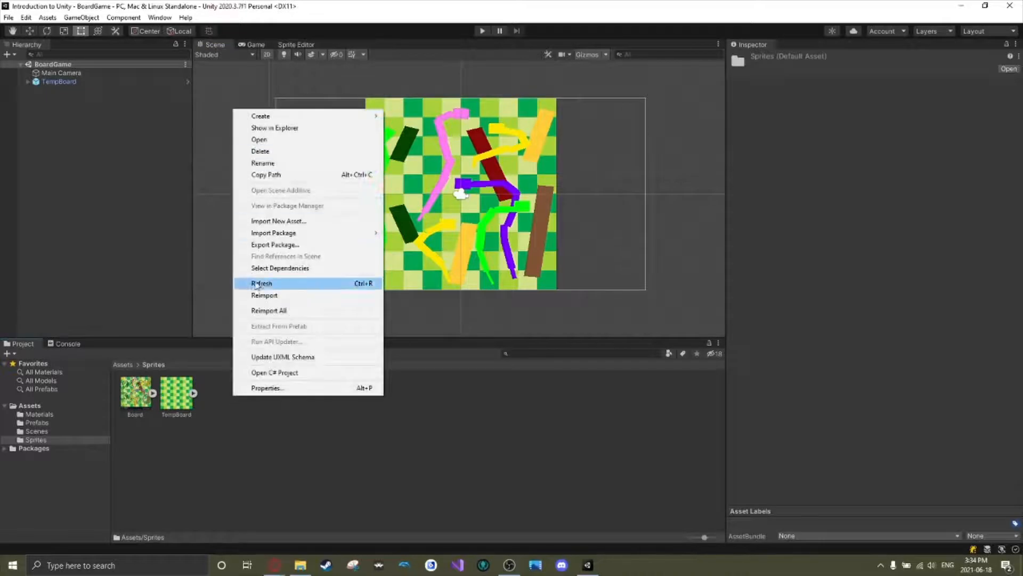
pyautogui.moveTo(366, 231)
pyautogui.click(405, 233)
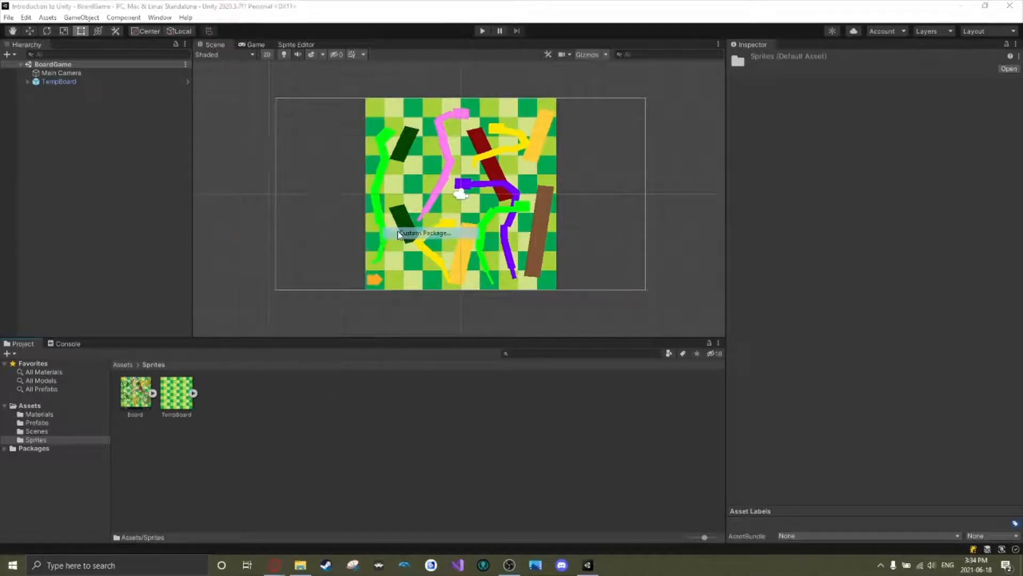
pyautogui.click(210, 116)
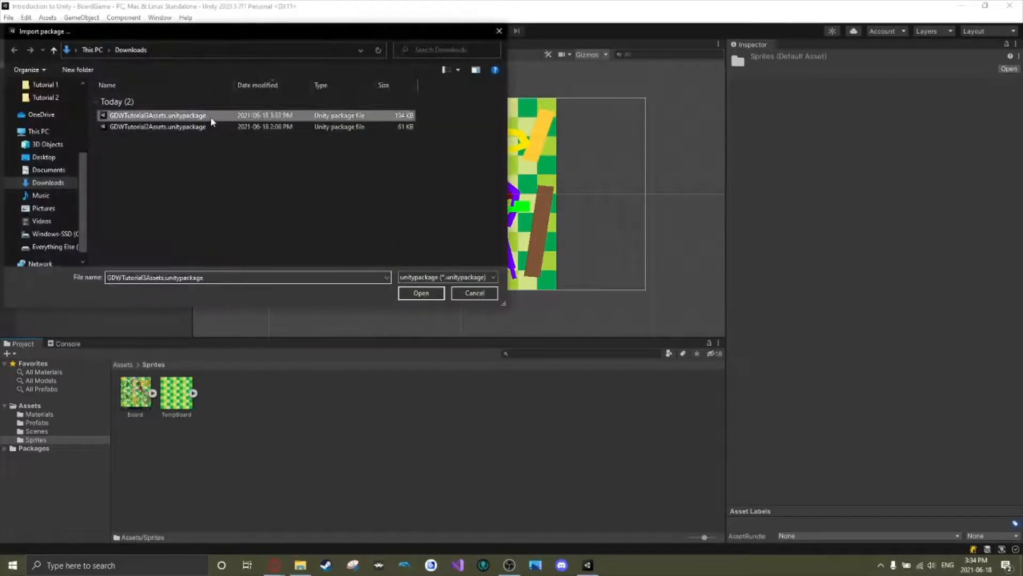
pyautogui.click(428, 291)
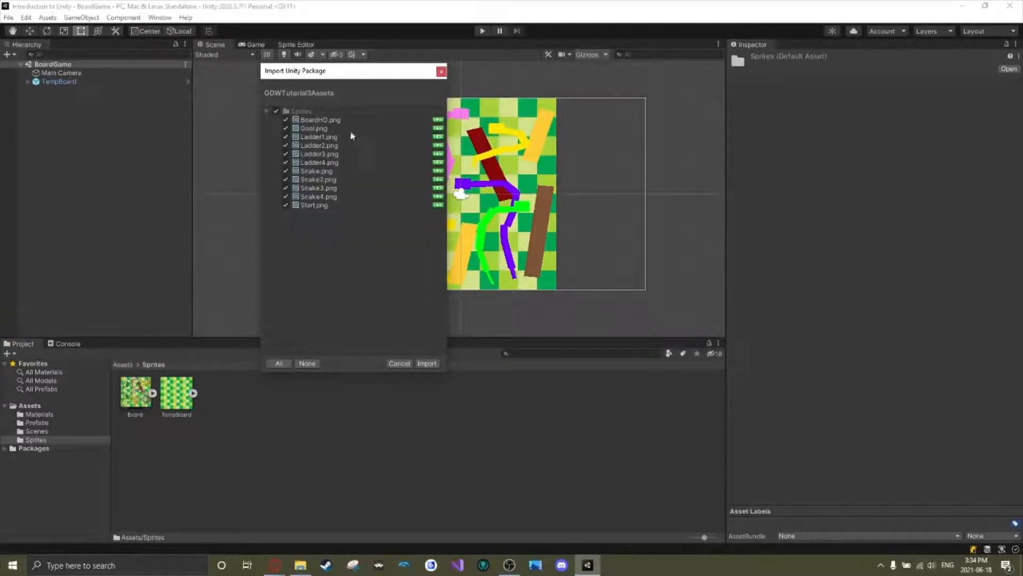
pyautogui.click(427, 363)
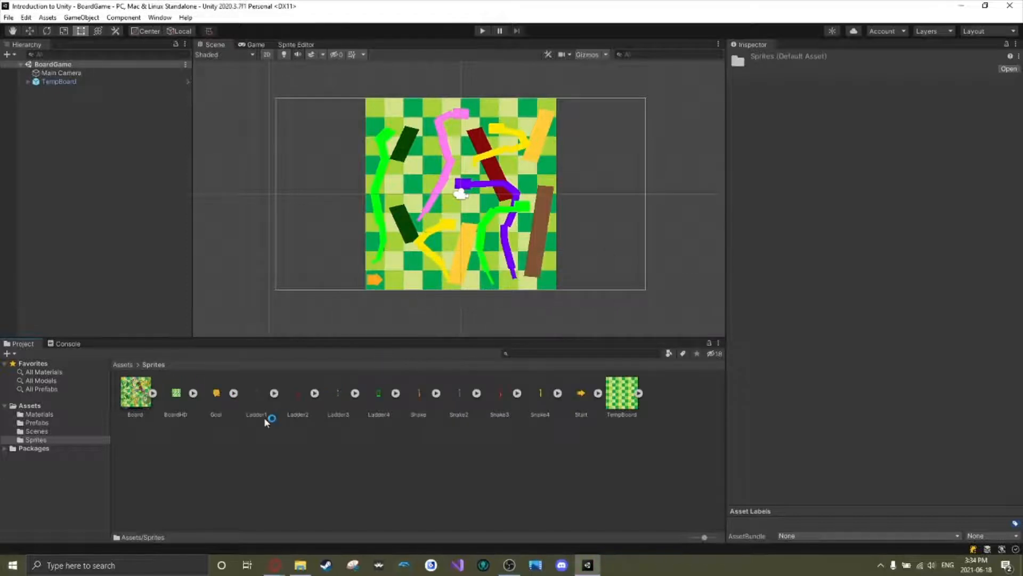
# Examine the imported ladder, snake, Start and Goal sprites one by one in the preview.
pyautogui.click(258, 410)
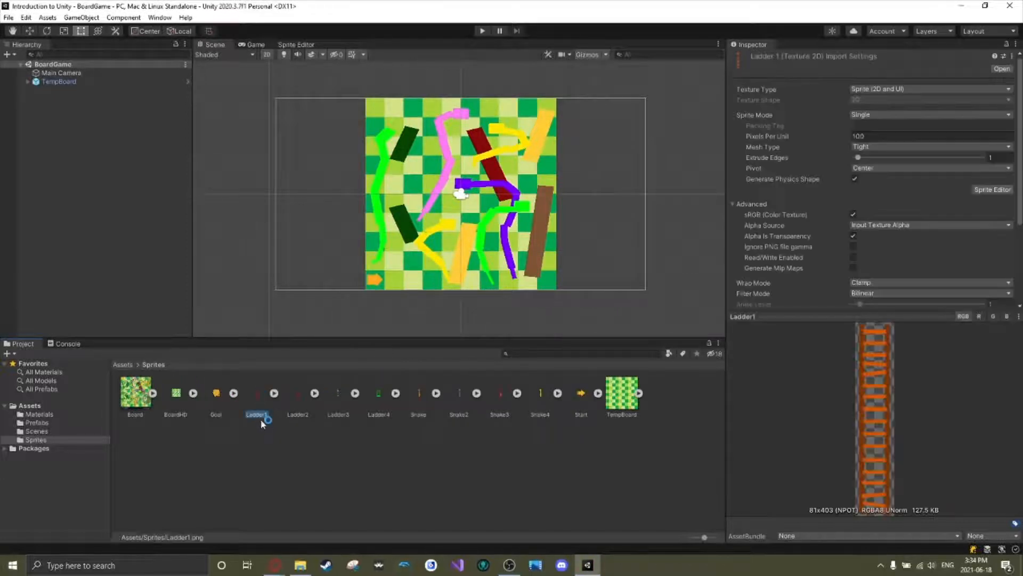
pyautogui.click(293, 398)
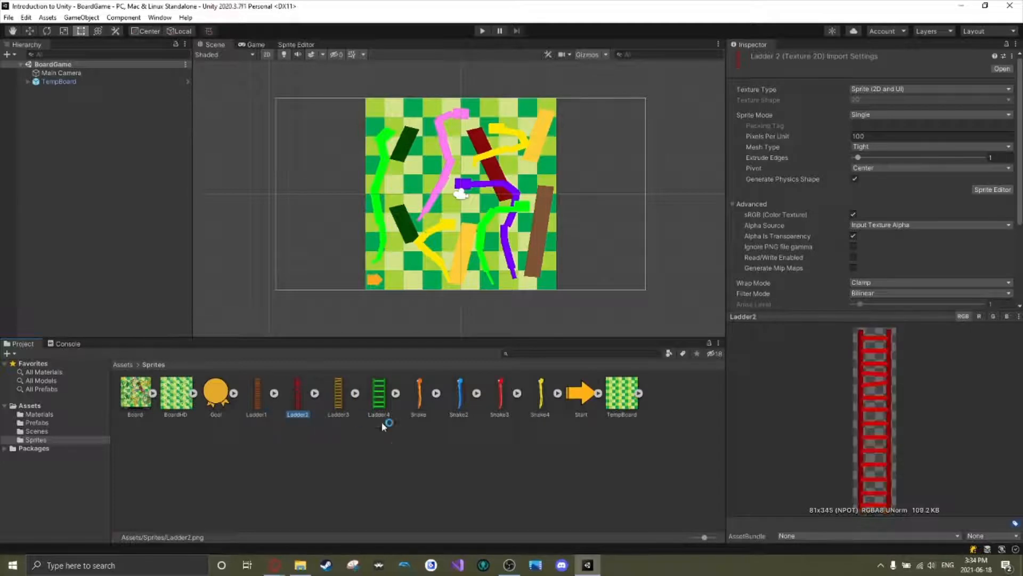
pyautogui.click(337, 394)
pyautogui.click(378, 394)
pyautogui.click(419, 396)
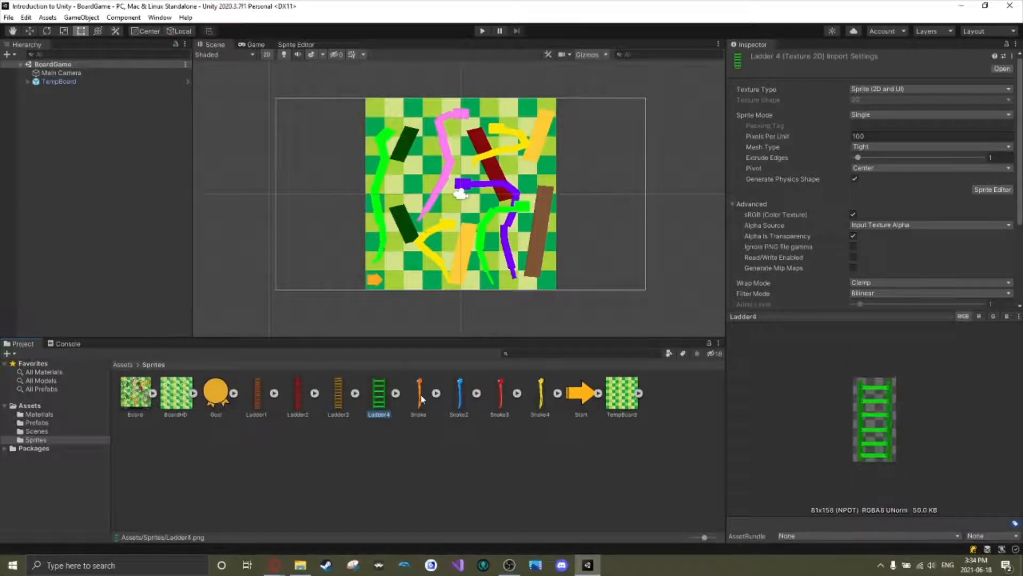
pyautogui.click(460, 395)
pyautogui.click(502, 405)
pyautogui.click(541, 400)
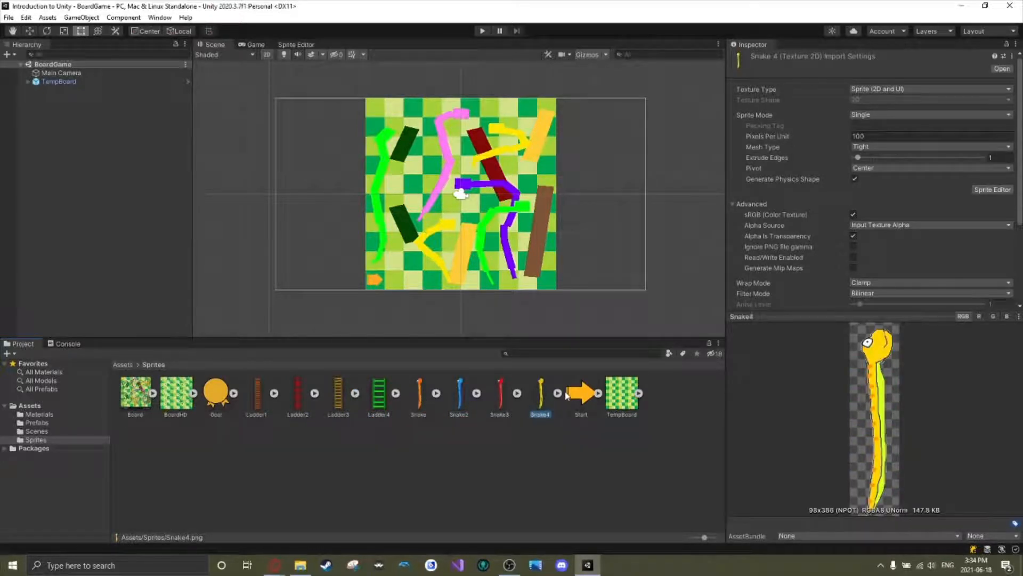
pyautogui.click(421, 392)
pyautogui.click(461, 394)
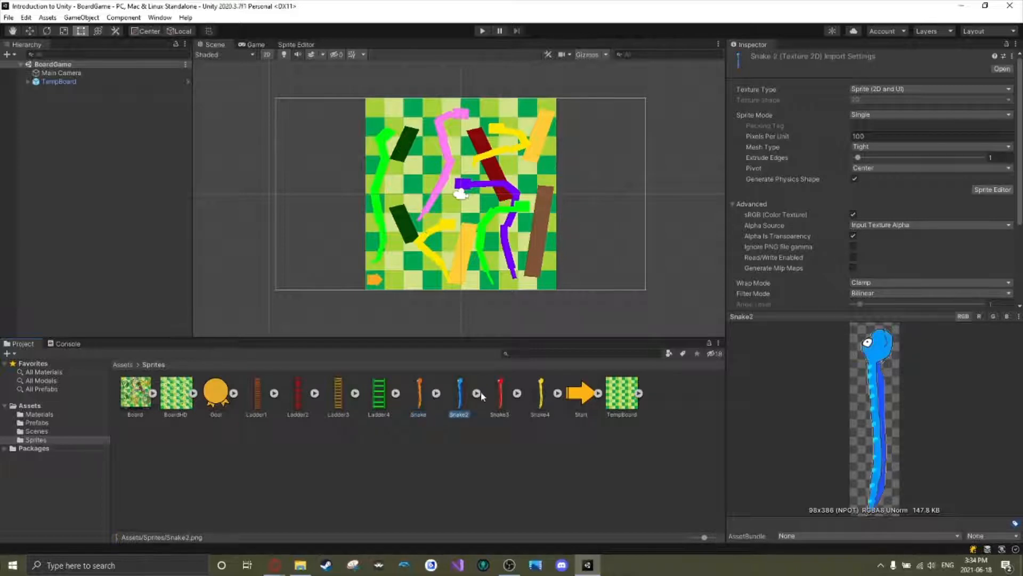
pyautogui.click(579, 397)
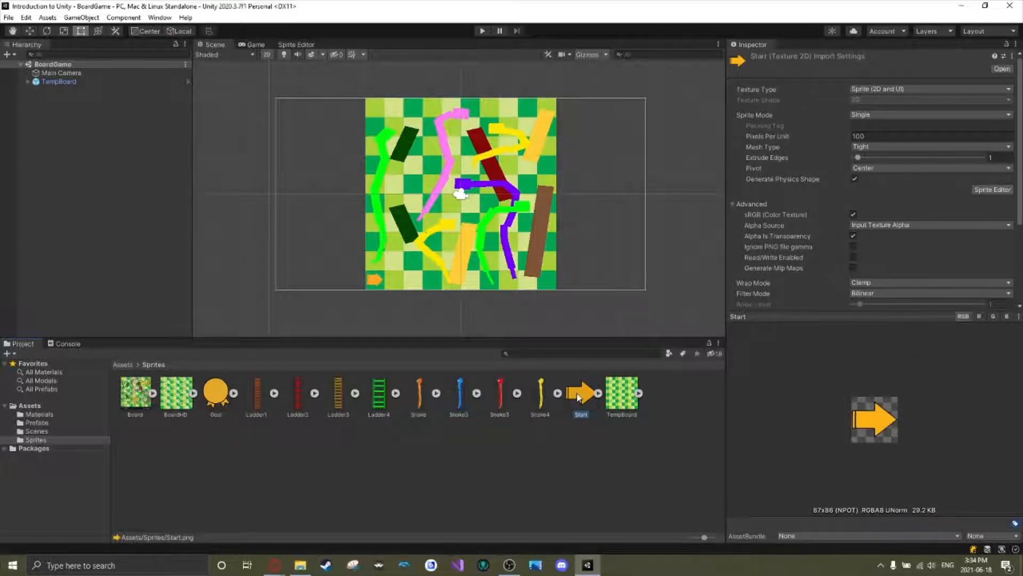
pyautogui.click(205, 399)
# Compare the TempBoard, BoardHD and Board sprites in the preview.
pyautogui.click(611, 406)
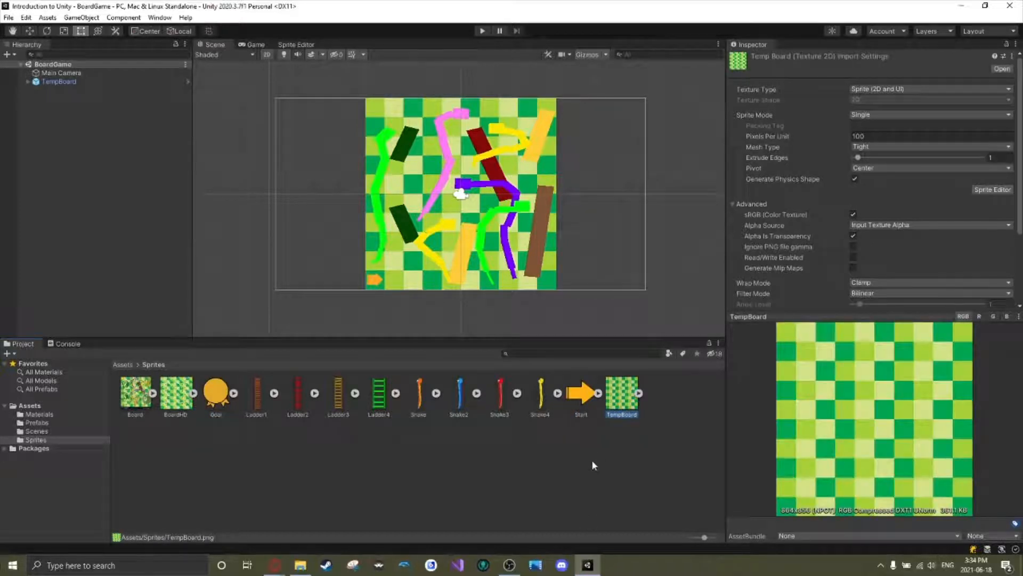
pyautogui.click(178, 408)
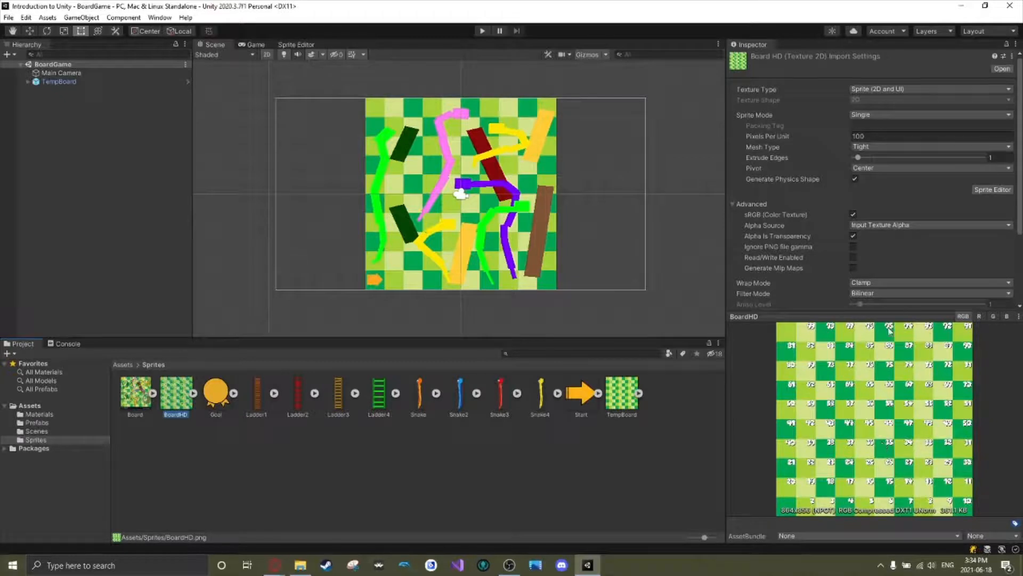
pyautogui.moveTo(898, 317)
pyautogui.mouseDown()
pyautogui.moveTo(899, 16)
pyautogui.moveTo(909, 328)
pyautogui.mouseUp()
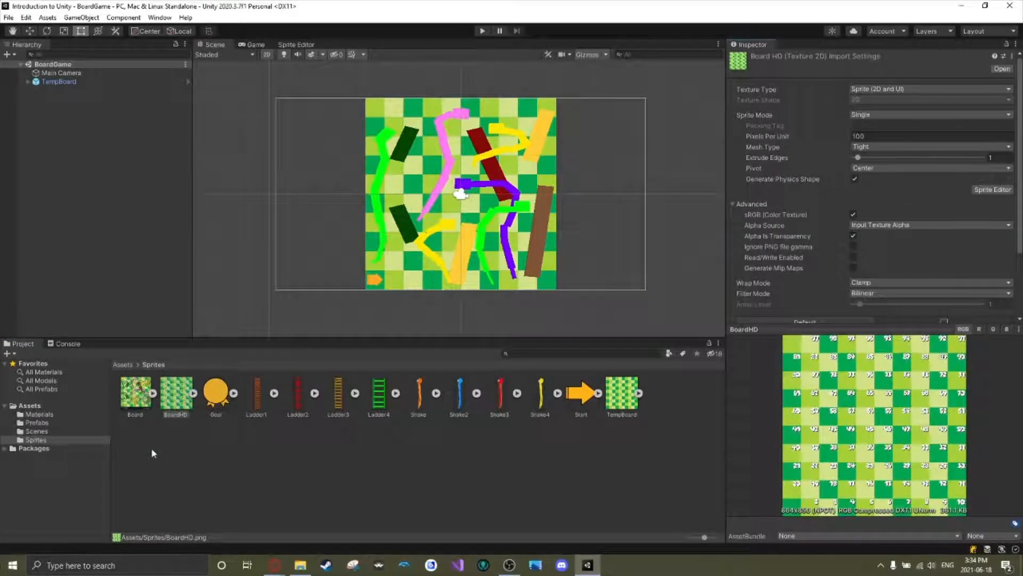
pyautogui.click(623, 405)
pyautogui.click(143, 395)
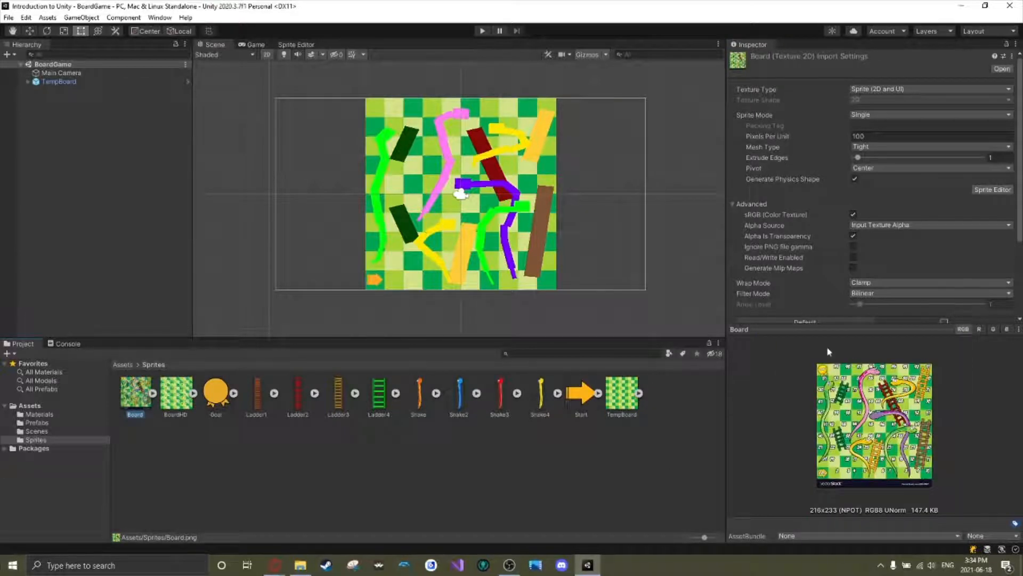
pyautogui.moveTo(832, 323); pyautogui.dragTo(857, 325)
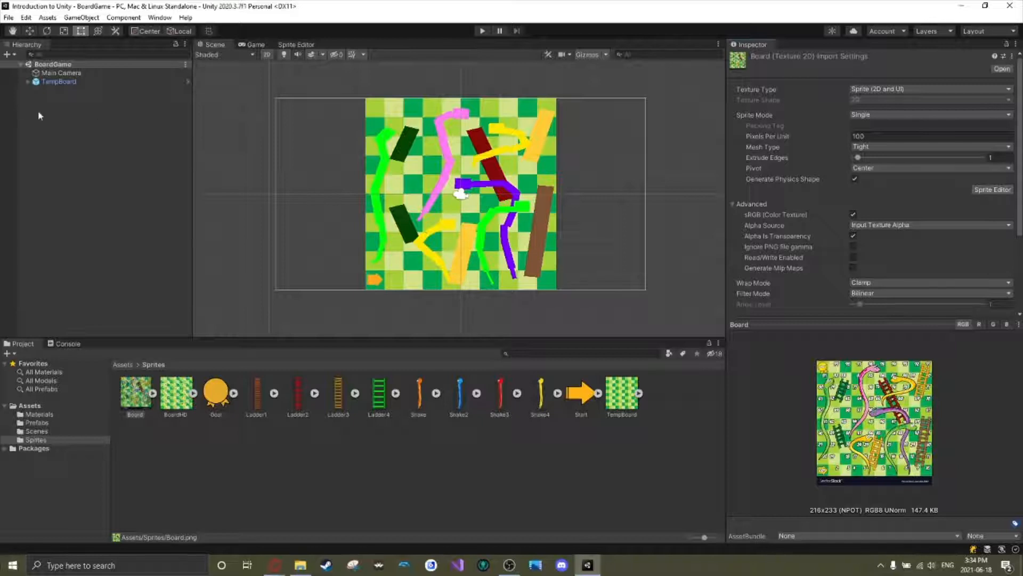
# Unpack the TempBoard prefab instance in the scene and view its saved asset in the Prefabs folder before returning to Sprites.
pyautogui.click(27, 81)
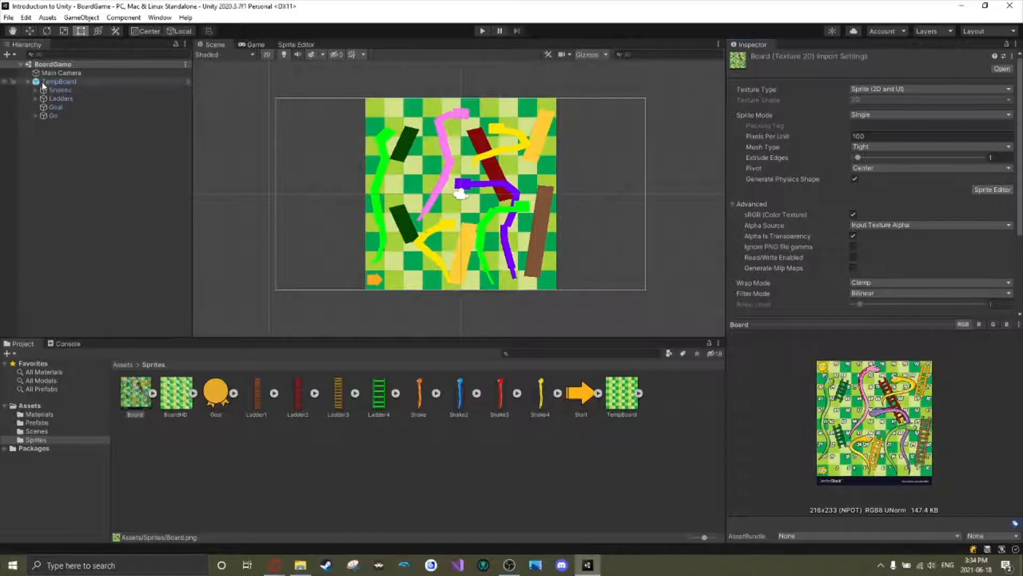
pyautogui.rightClick(43, 84)
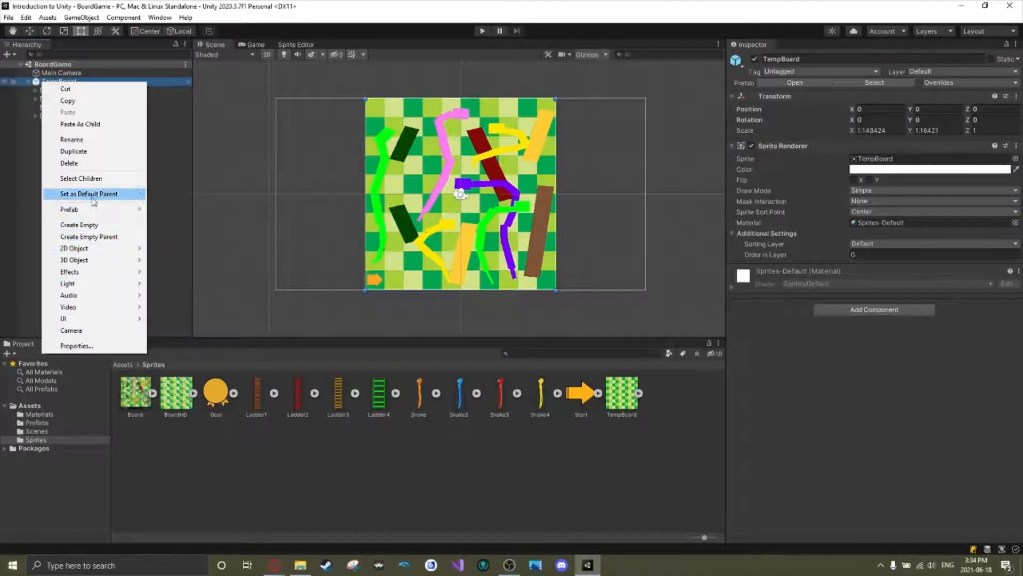
pyautogui.moveTo(91, 209)
pyautogui.click(181, 268)
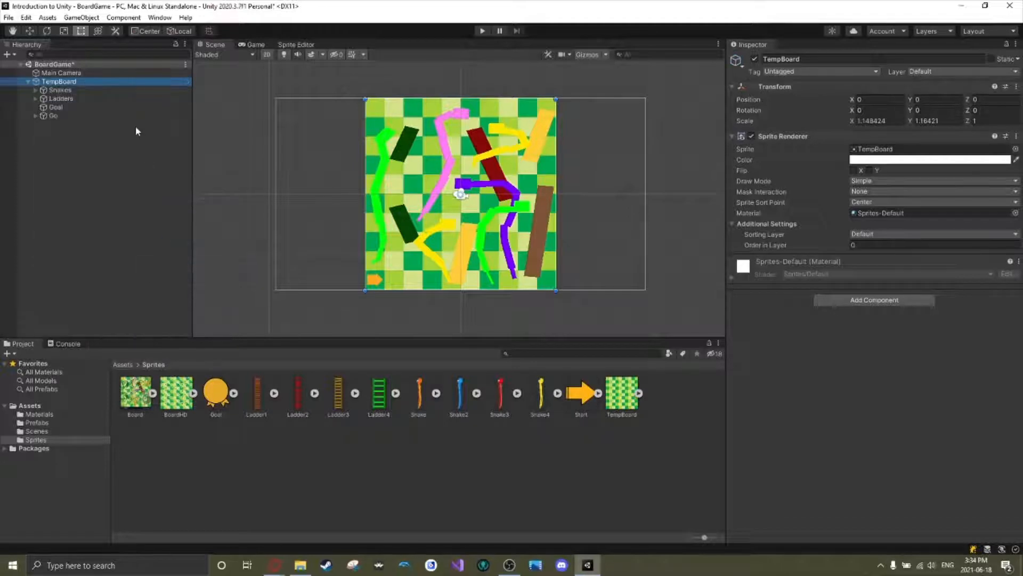
pyautogui.click(84, 423)
pyautogui.click(172, 394)
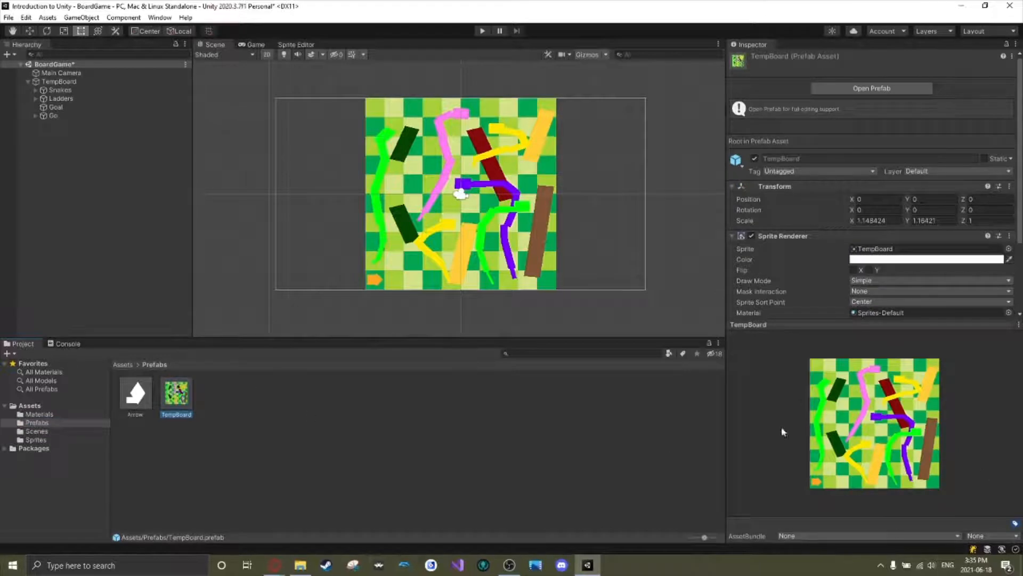
pyautogui.click(38, 440)
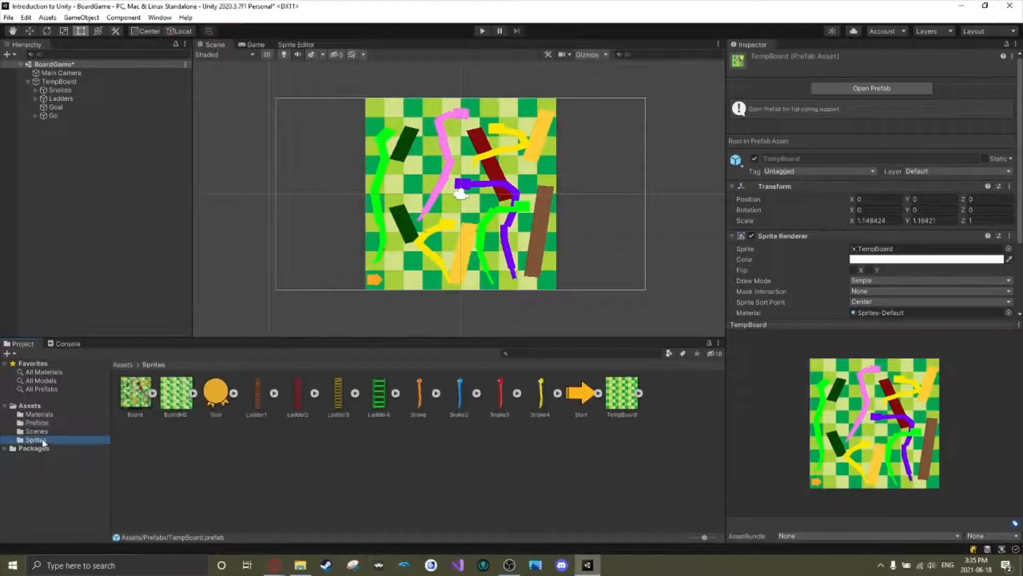
# Try deleting the six Snake objects inside the Snakes group, and undo the deletion.
pyautogui.click(35, 92)
pyautogui.click(35, 92)
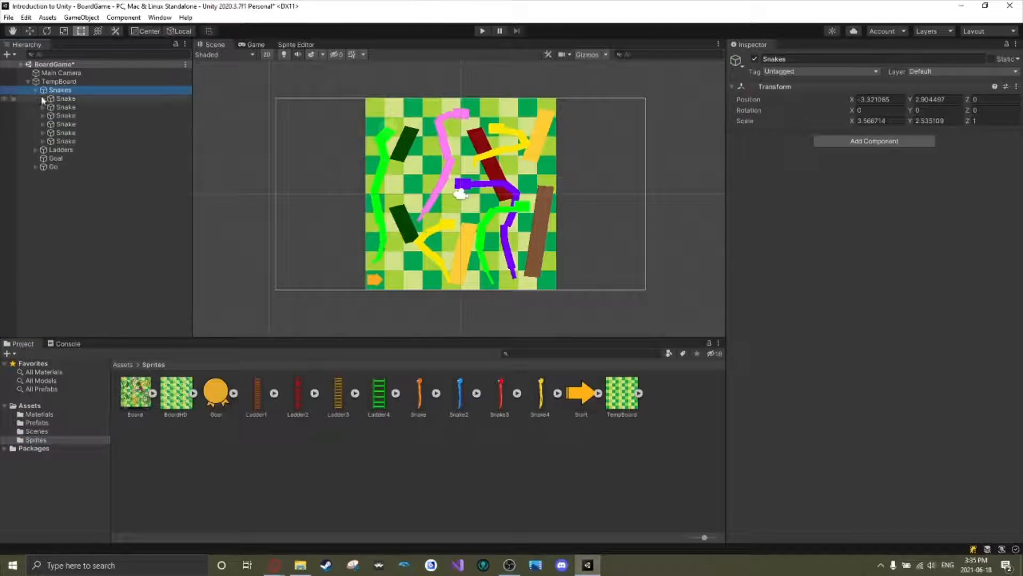
pyautogui.click(62, 98)
pyautogui.keyDown('shift'); pyautogui.click(65, 142); pyautogui.keyUp('shift')
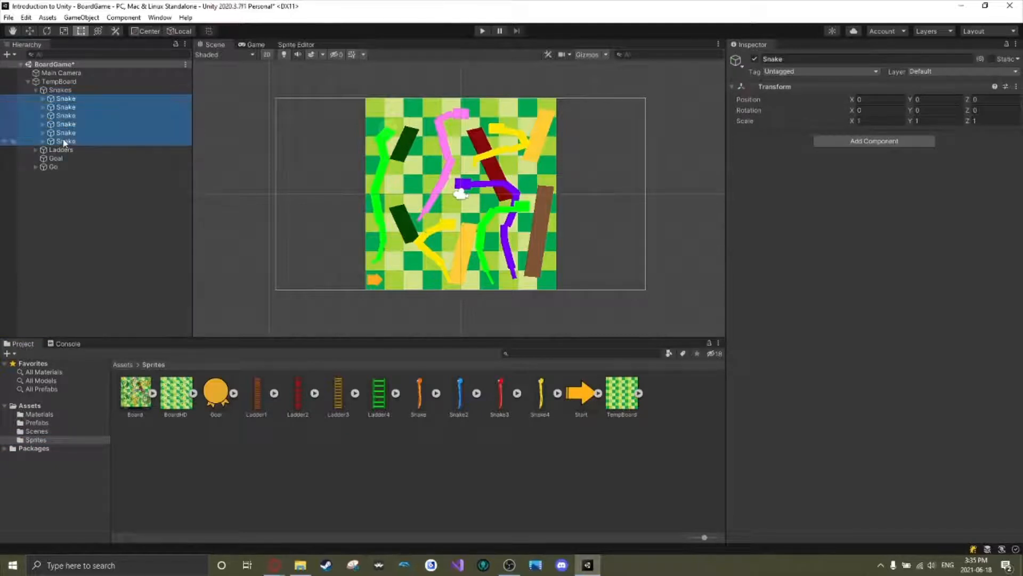
pyautogui.press('Delete')
pyautogui.click(36, 99)
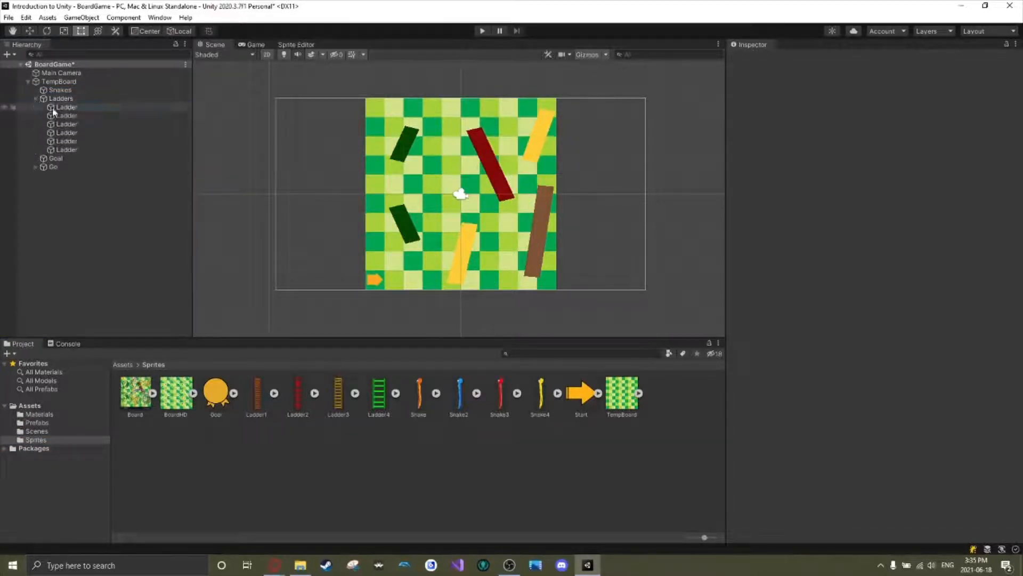
pyautogui.click(53, 109)
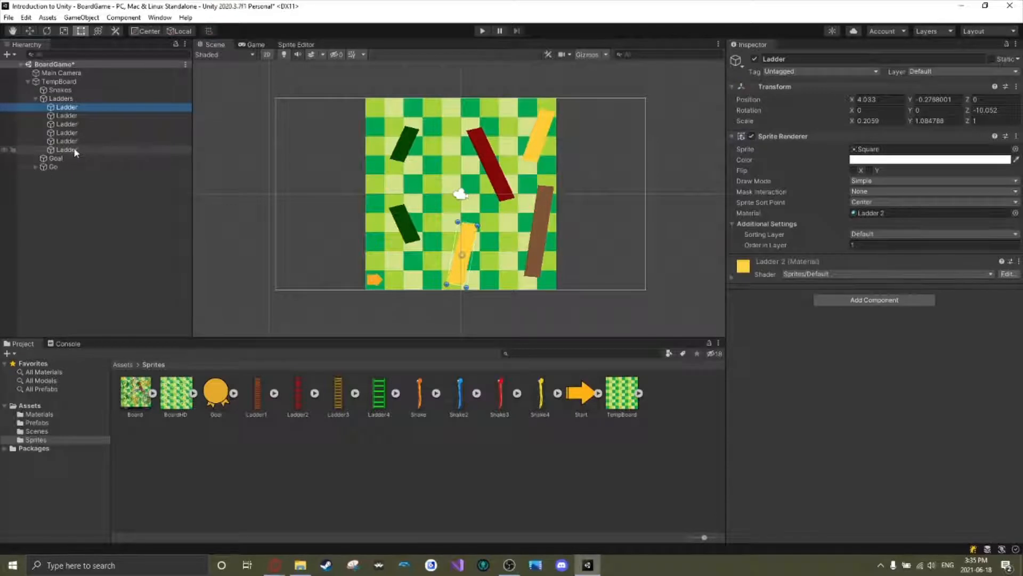
pyautogui.hotkey('ctrl', 'z')
pyautogui.hotkey('ctrl', 'z')
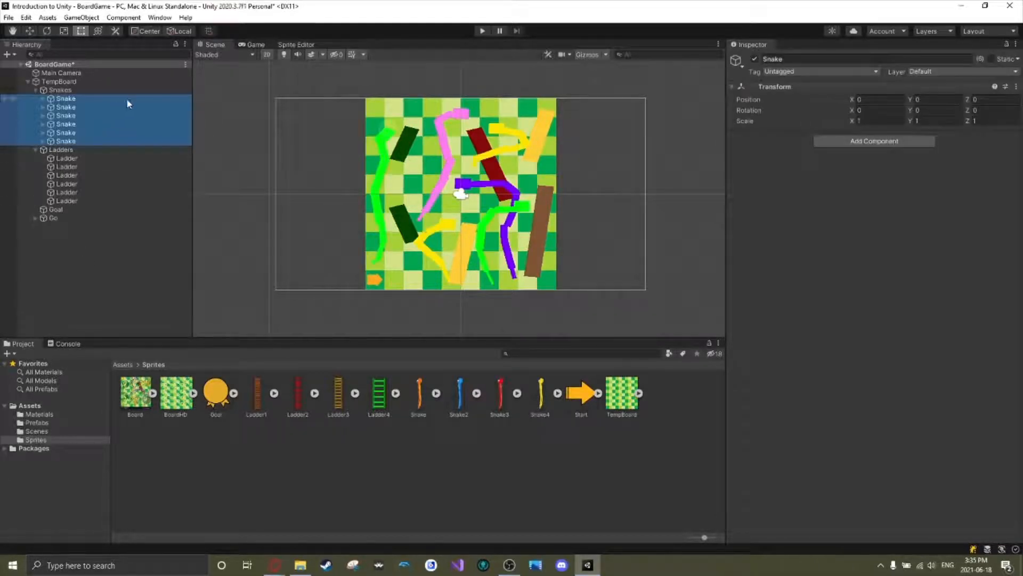
# Deactivate all six Snake objects in the Snakes group together.
pyautogui.click(80, 158)
pyautogui.click(83, 100)
pyautogui.keyDown('shift'); pyautogui.click(82, 140); pyautogui.keyUp('shift')
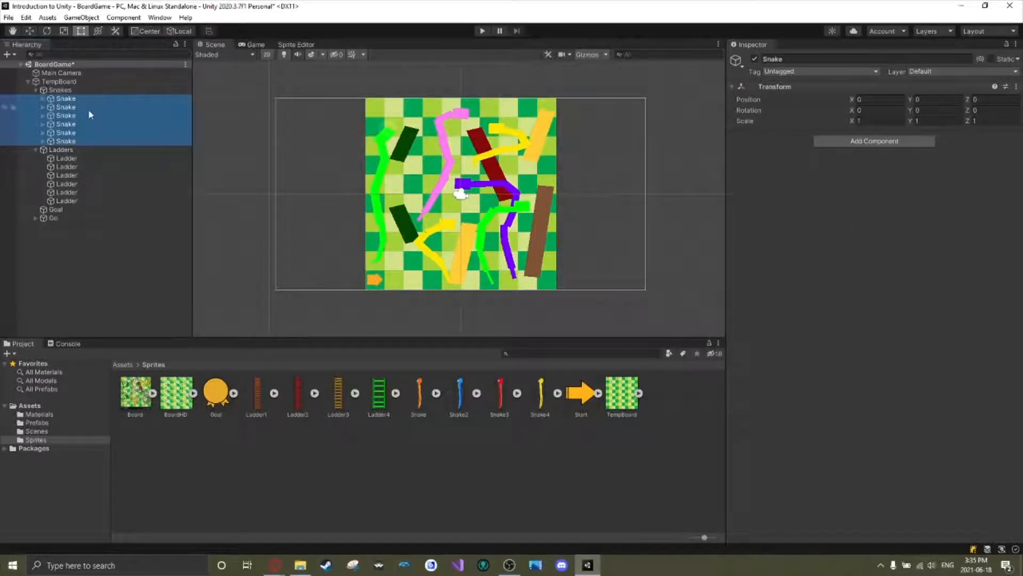
pyautogui.click(755, 59)
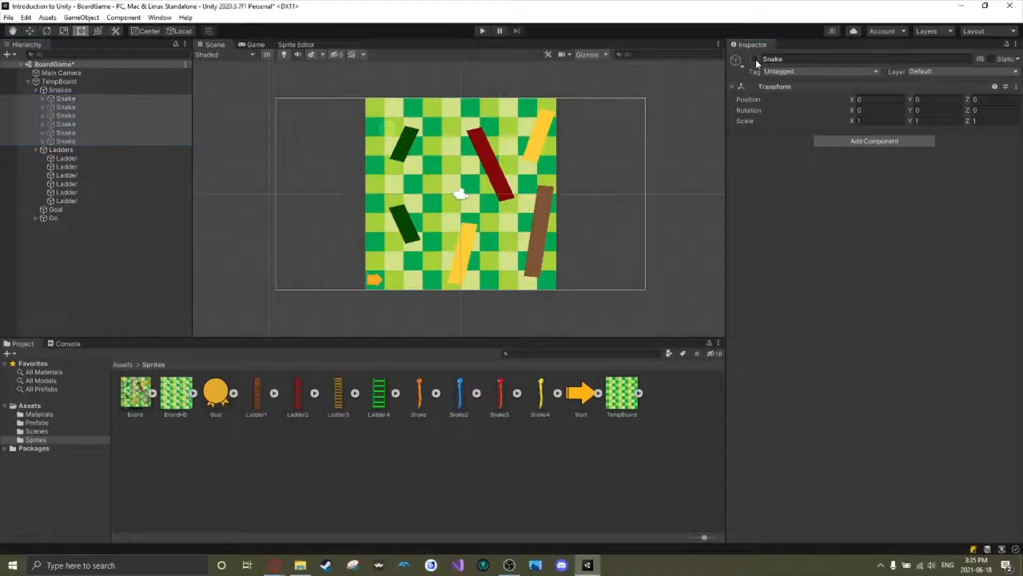
pyautogui.click(756, 60)
pyautogui.click(755, 59)
pyautogui.click(755, 60)
pyautogui.click(755, 60)
pyautogui.click(756, 60)
pyautogui.click(755, 60)
# Check the board without snakes in the Game view, and toggle the snakes' active state back in the Scene view.
pyautogui.click(253, 45)
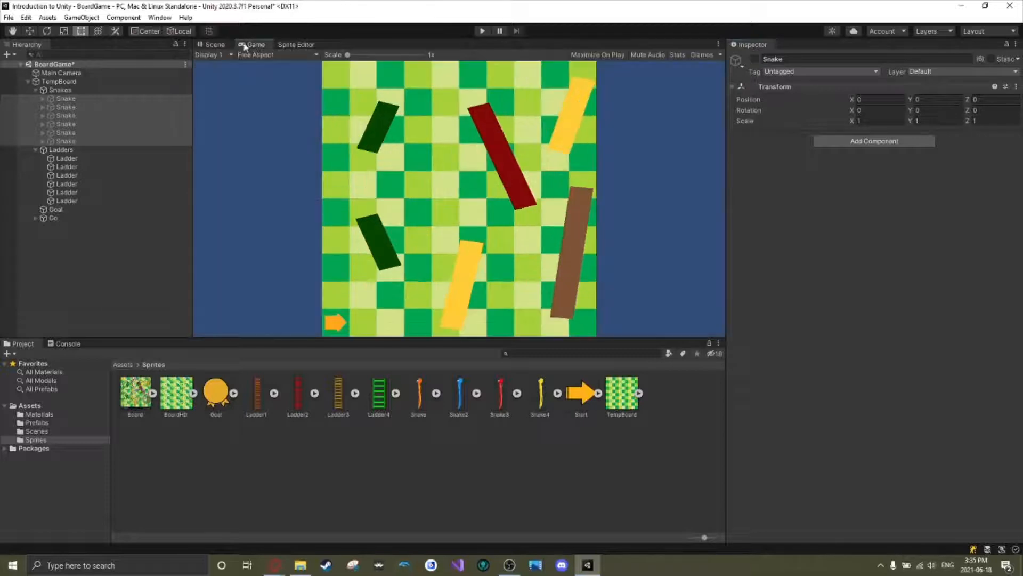
pyautogui.click(219, 45)
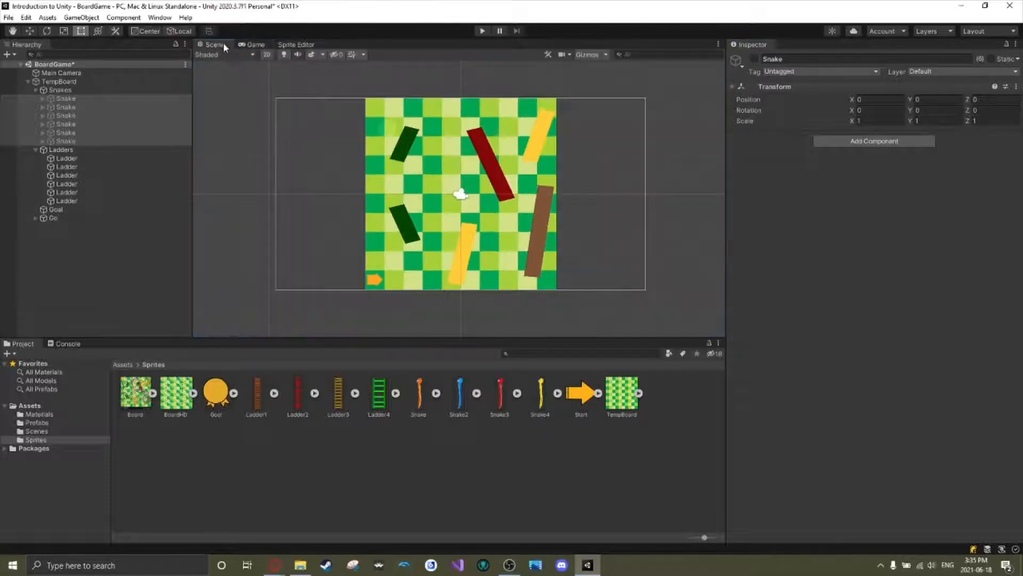
pyautogui.click(755, 60)
pyautogui.click(755, 59)
pyautogui.click(755, 59)
pyautogui.click(755, 59)
# Deactivate all six Ladder objects in the Ladders group together.
pyautogui.click(67, 158)
pyautogui.keyDown('shift'); pyautogui.click(61, 201); pyautogui.keyUp('shift')
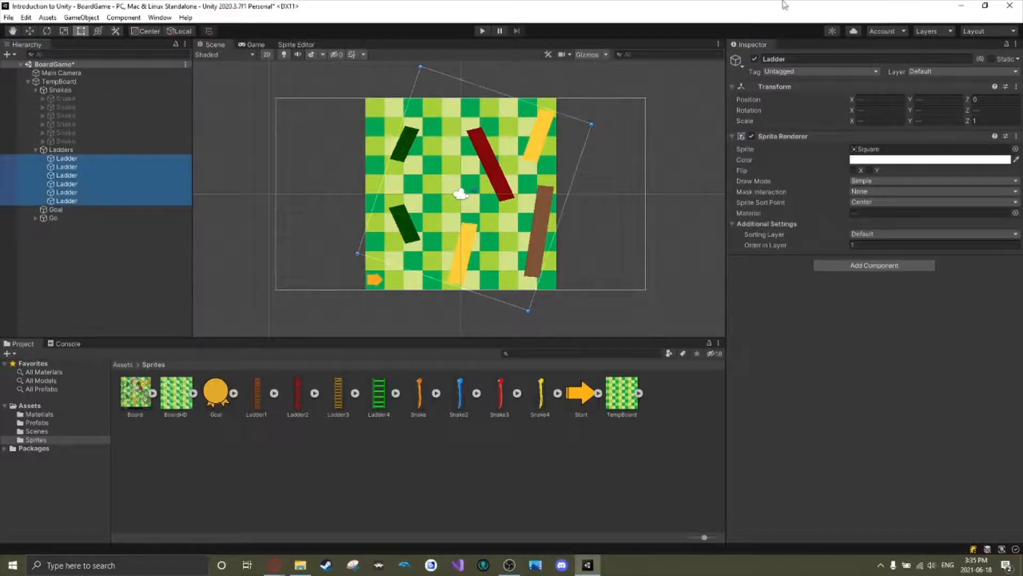
pyautogui.click(756, 59)
# Reactivate only the first Snake object in the Snakes group.
pyautogui.click(66, 98)
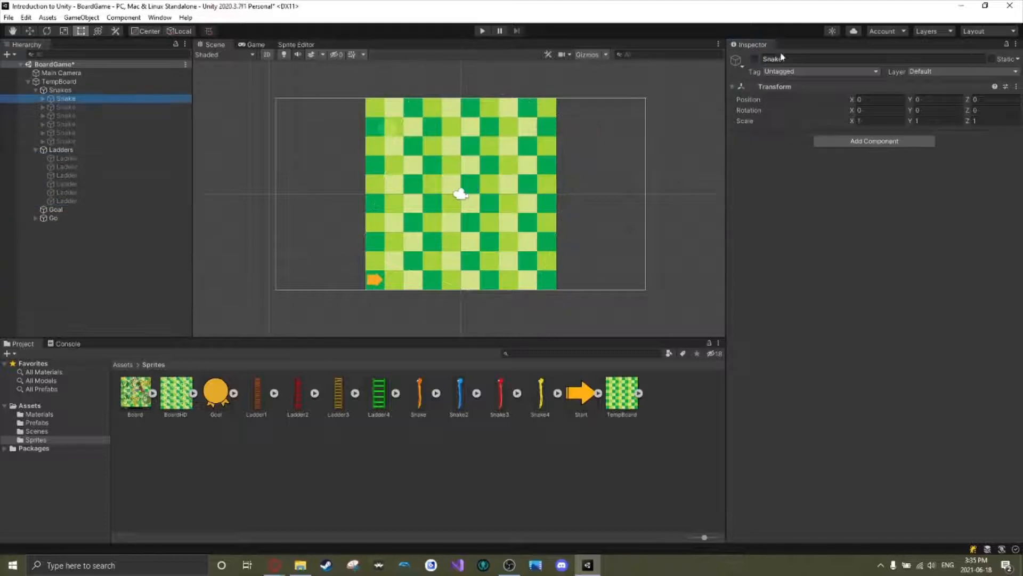
pyautogui.click(755, 60)
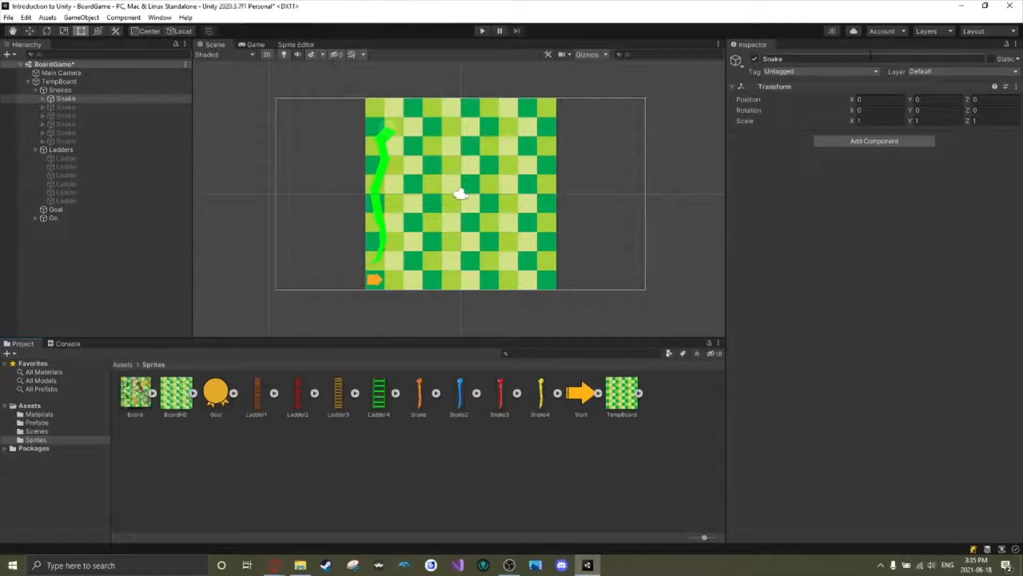
pyautogui.click(755, 59)
pyautogui.click(755, 59)
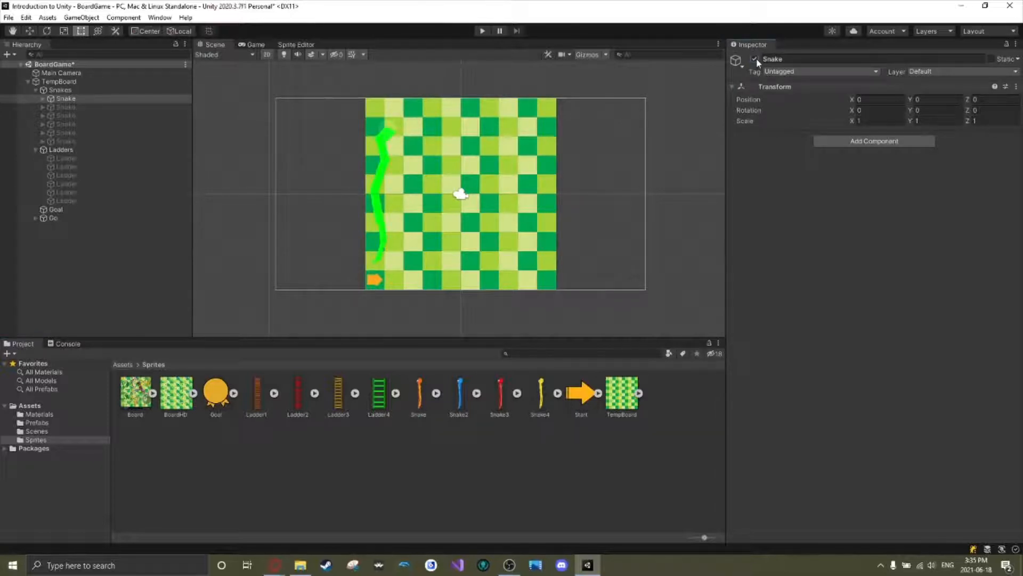
# Deactivate the first Snake object and delete the old Goal and Go objects from TempBoard.
pyautogui.click(756, 60)
pyautogui.click(54, 211)
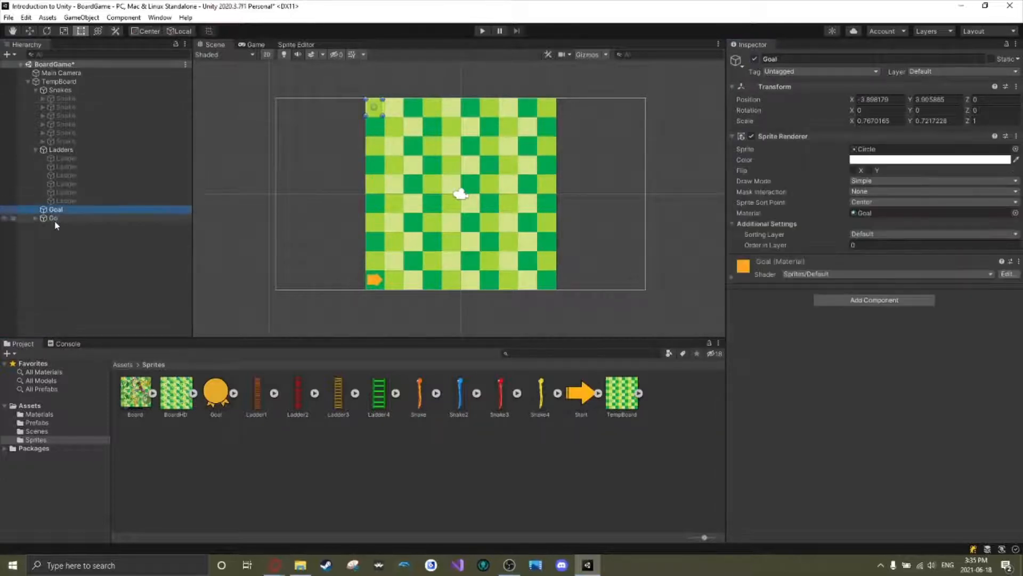
pyautogui.keyDown('ctrl'); pyautogui.click(55, 219); pyautogui.keyUp('ctrl')
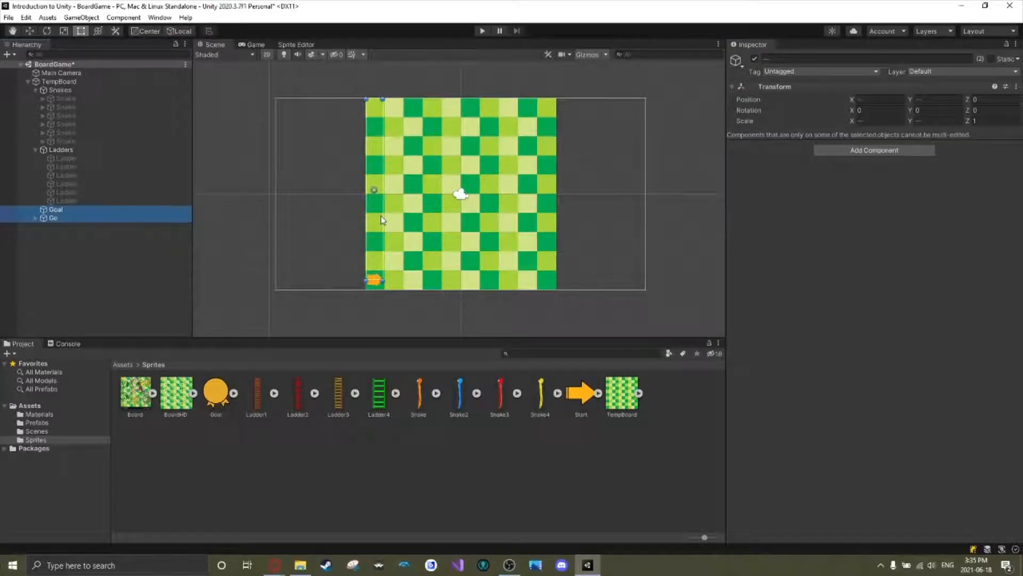
pyautogui.press('Delete')
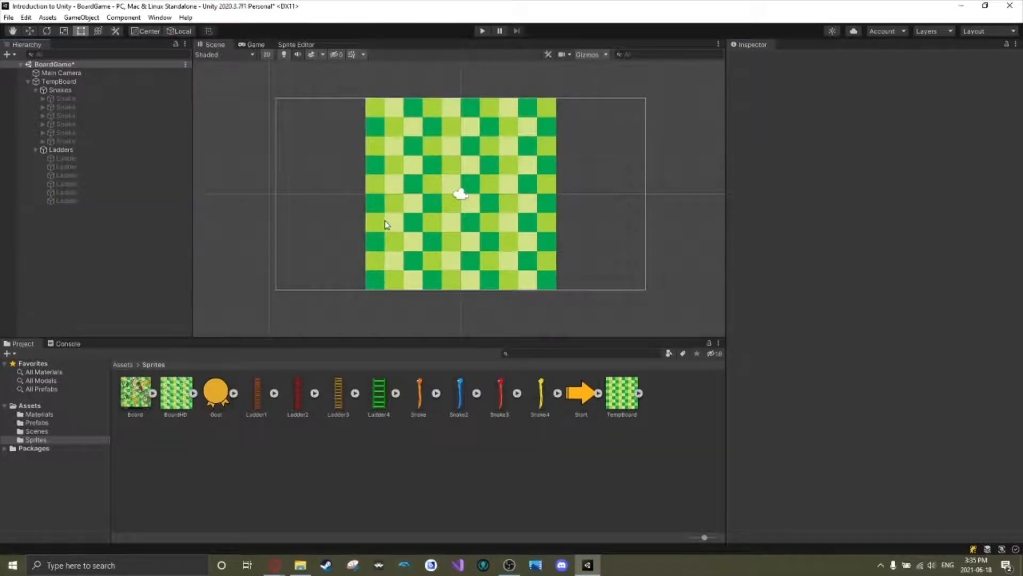
# Place the Goal sprite on the board's top-left square, parent it to TempBoard, and collapse the Snakes and Ladders groups.
pyautogui.moveTo(216, 393); pyautogui.dragTo(373, 107)
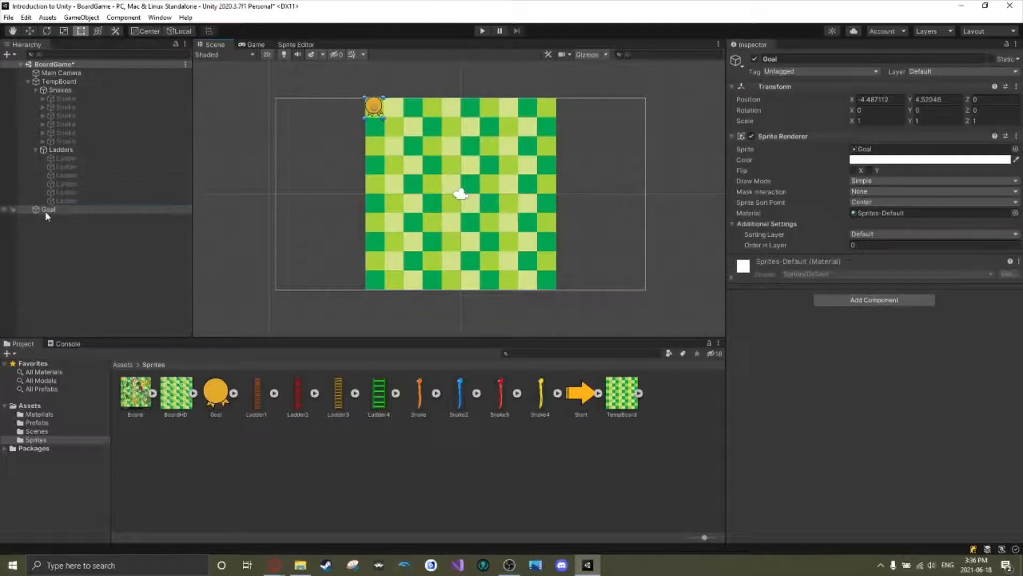
pyautogui.moveTo(47, 212); pyautogui.dragTo(50, 81)
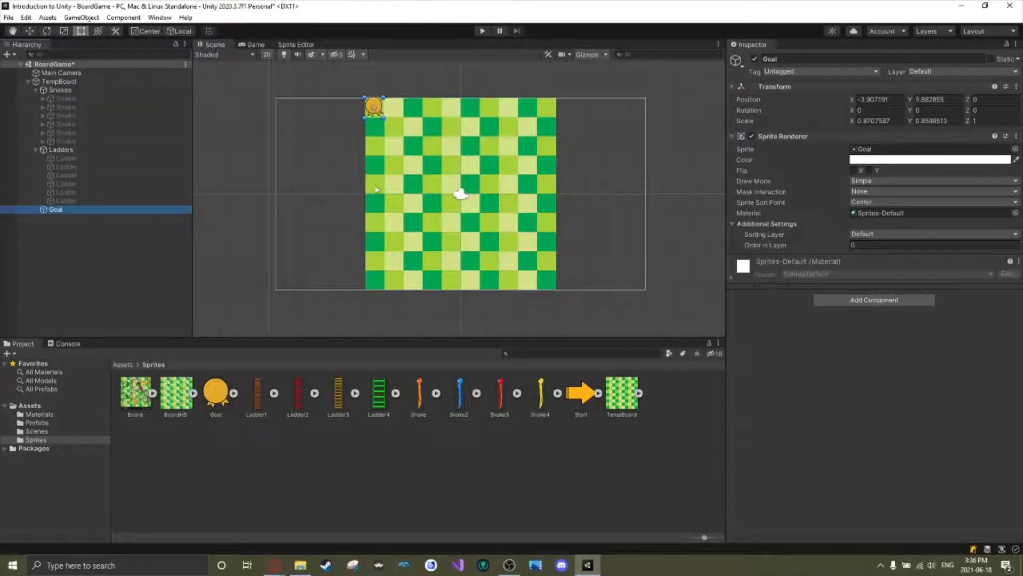
pyautogui.click(36, 91)
pyautogui.click(36, 100)
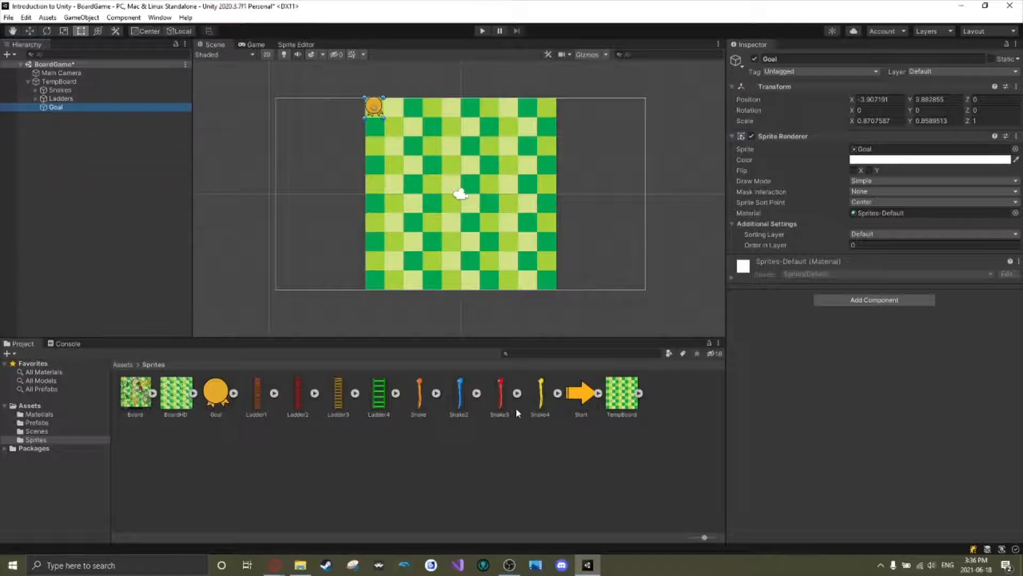
# Place the Start sprite on the board's bottom-left square under TempBoard, and reorder Goal and Start above the Snakes group.
pyautogui.moveTo(581, 398); pyautogui.dragTo(376, 285)
pyautogui.click(53, 116)
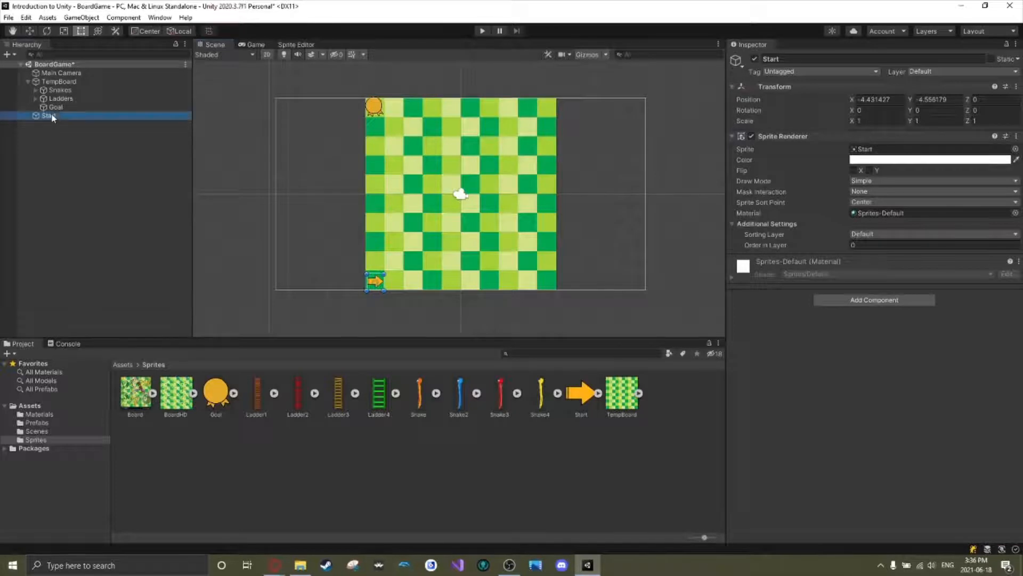
pyautogui.moveTo(53, 116); pyautogui.dragTo(65, 92)
pyautogui.click(52, 146)
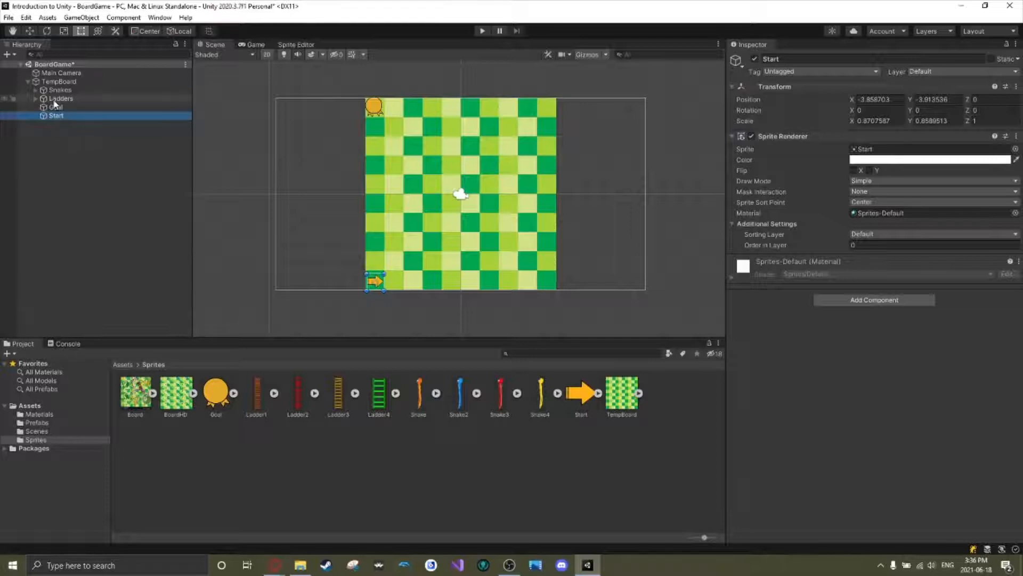
pyautogui.moveTo(55, 106); pyautogui.dragTo(55, 97)
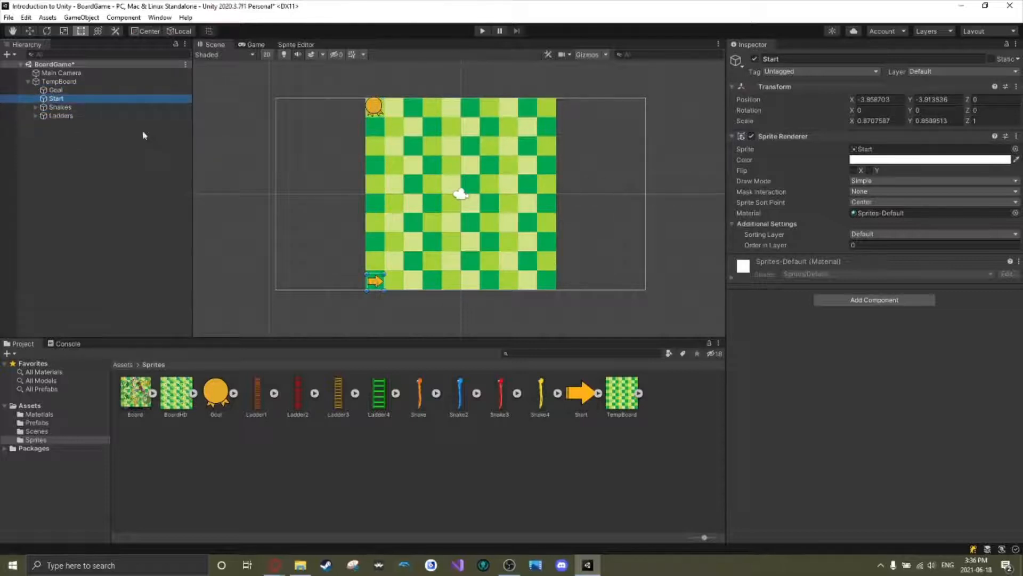
pyautogui.click(120, 171)
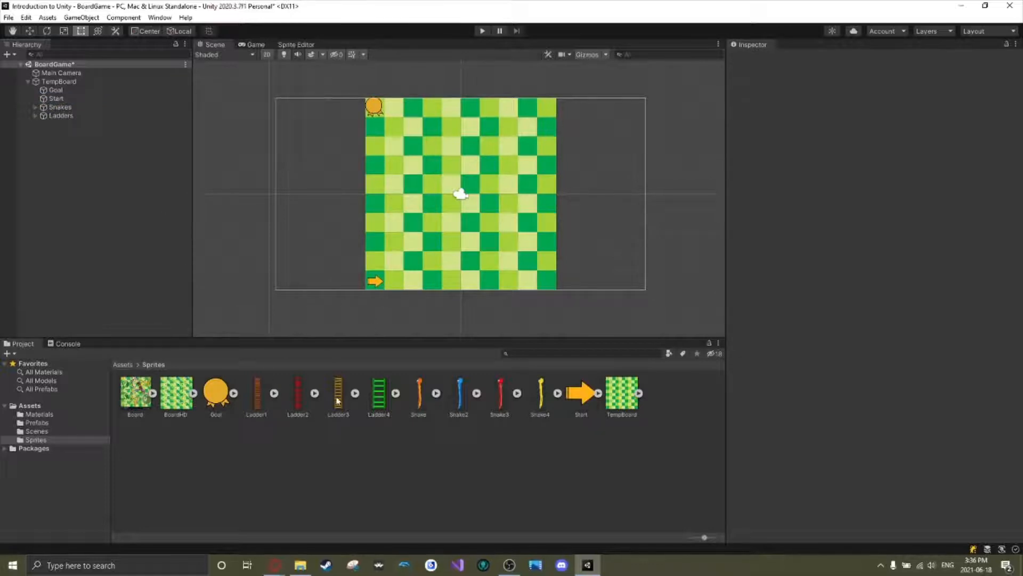
# Add the Ladder1 sprite to the scene just right of the board and set its Order in Layer to 1.
pyautogui.click(142, 401)
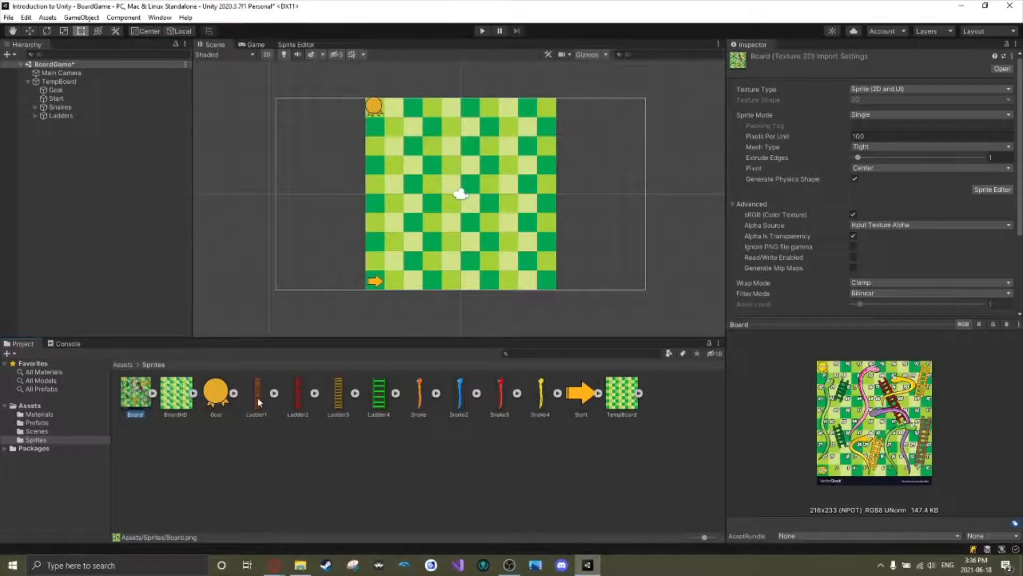
pyautogui.moveTo(257, 398); pyautogui.dragTo(581, 248)
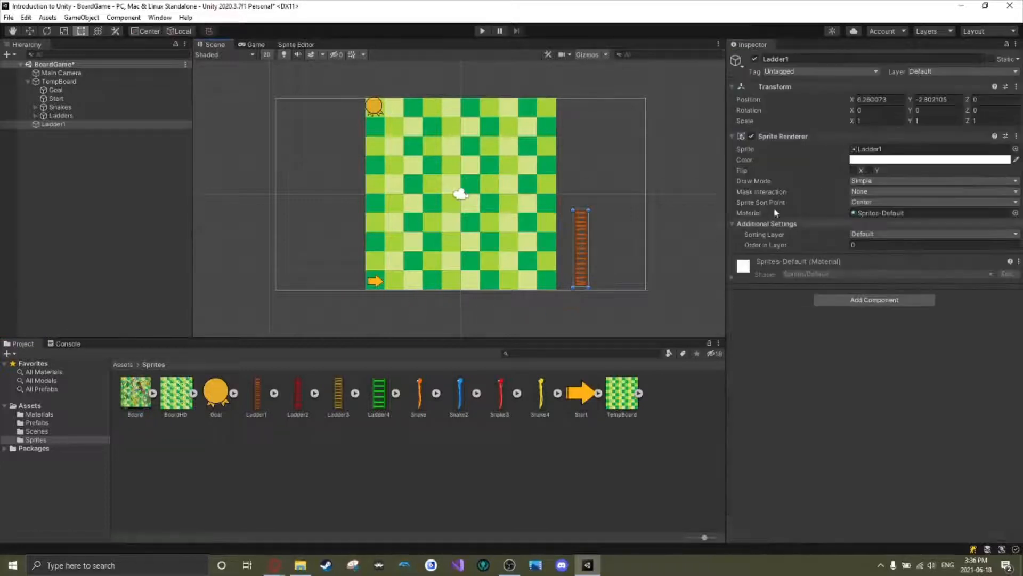
pyautogui.click(869, 245)
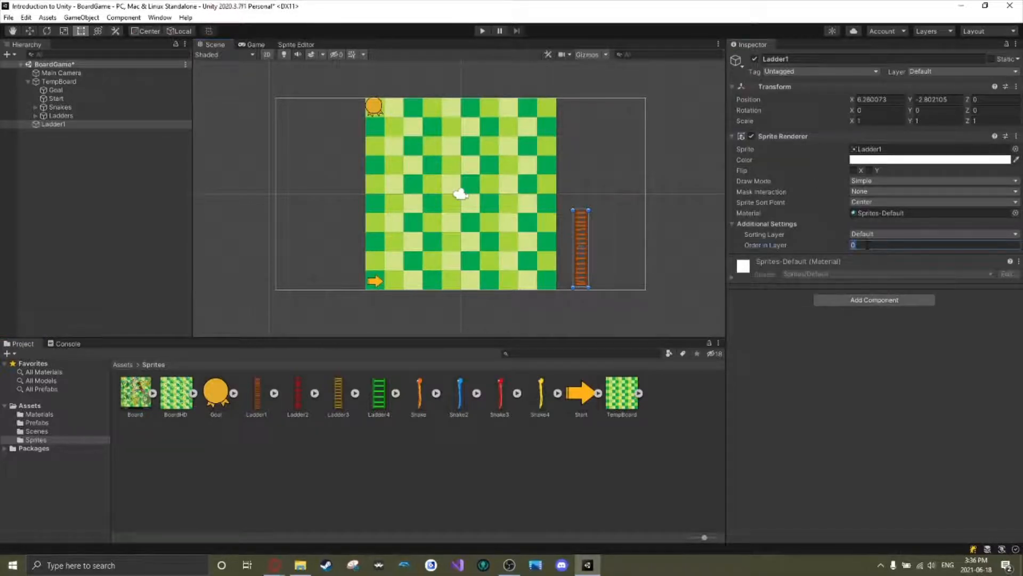
# Set Order in Layer to 1 for Goal and Start together, and move Ladder1 onto the lower right of the board.
pyautogui.click(374, 107)
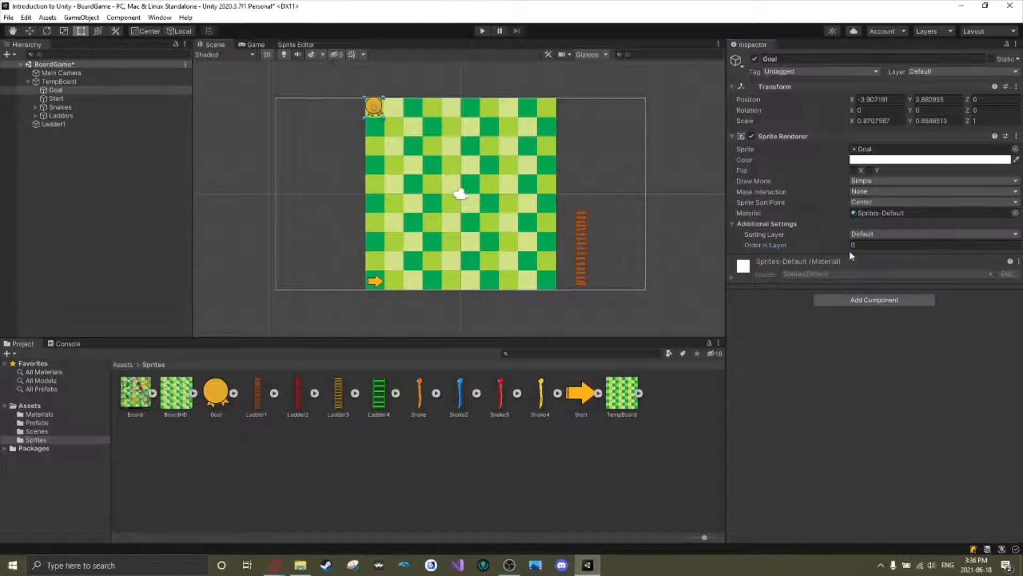
pyautogui.keyDown('shift'); pyautogui.click(375, 281); pyautogui.keyUp('shift')
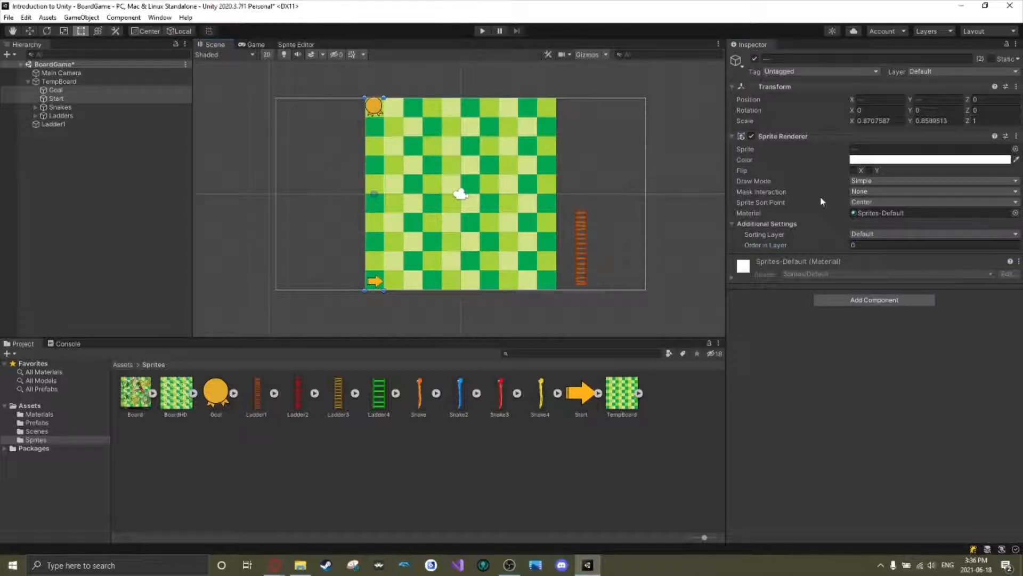
pyautogui.click(884, 246)
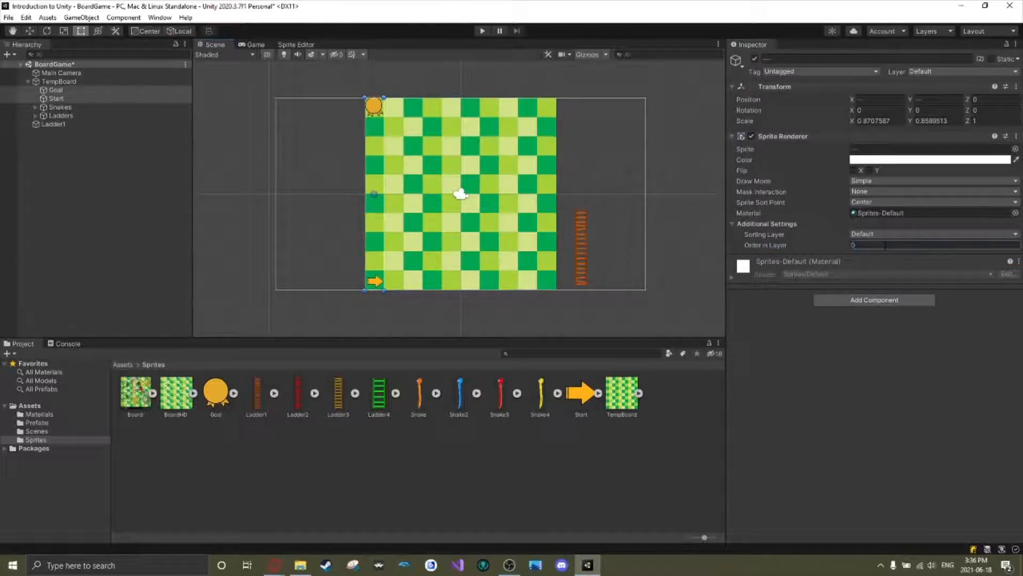
pyautogui.click(583, 243)
pyautogui.moveTo(581, 233); pyautogui.dragTo(518, 223)
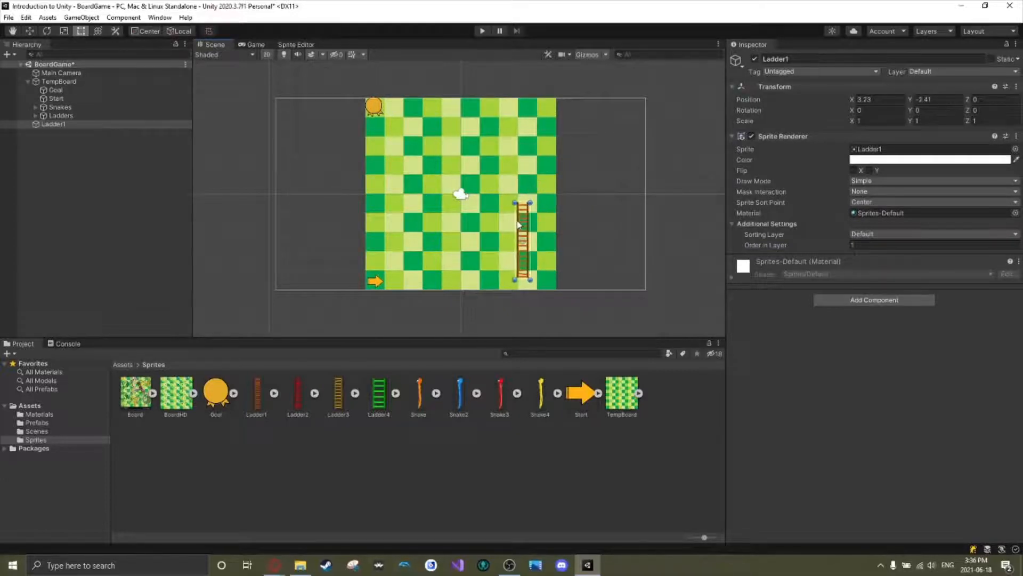
# Try the Board sprite beside the board and delete it, and reactivate all six Ladder objects in the Ladders group.
pyautogui.moveTo(136, 397); pyautogui.dragTo(244, 249)
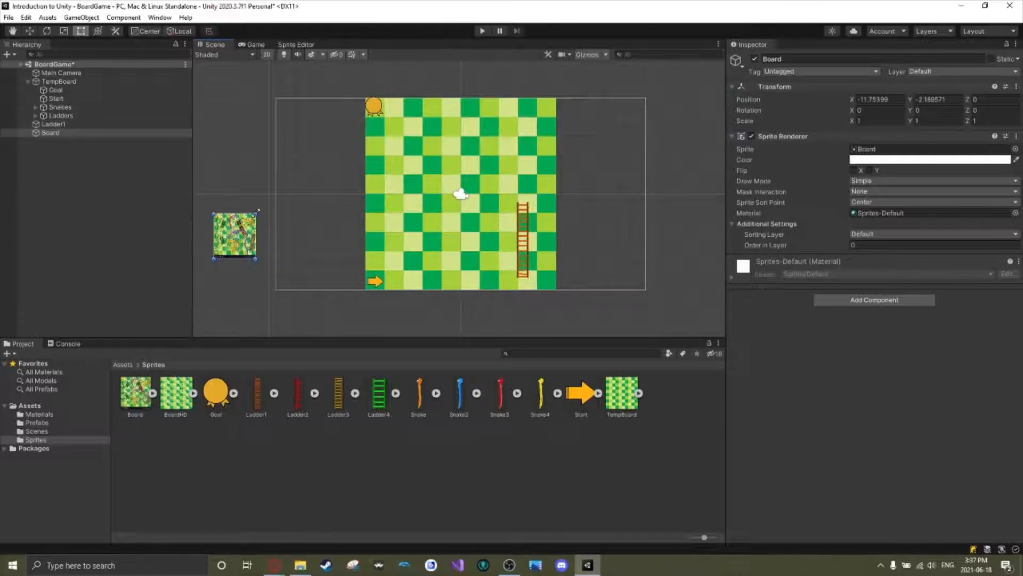
pyautogui.press('Delete')
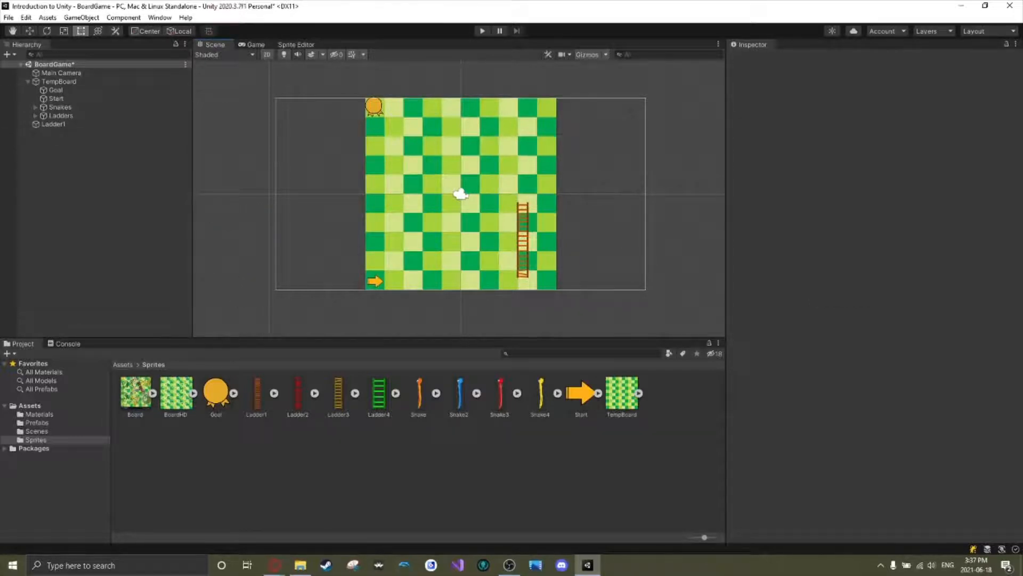
pyautogui.click(35, 116)
pyautogui.click(65, 124)
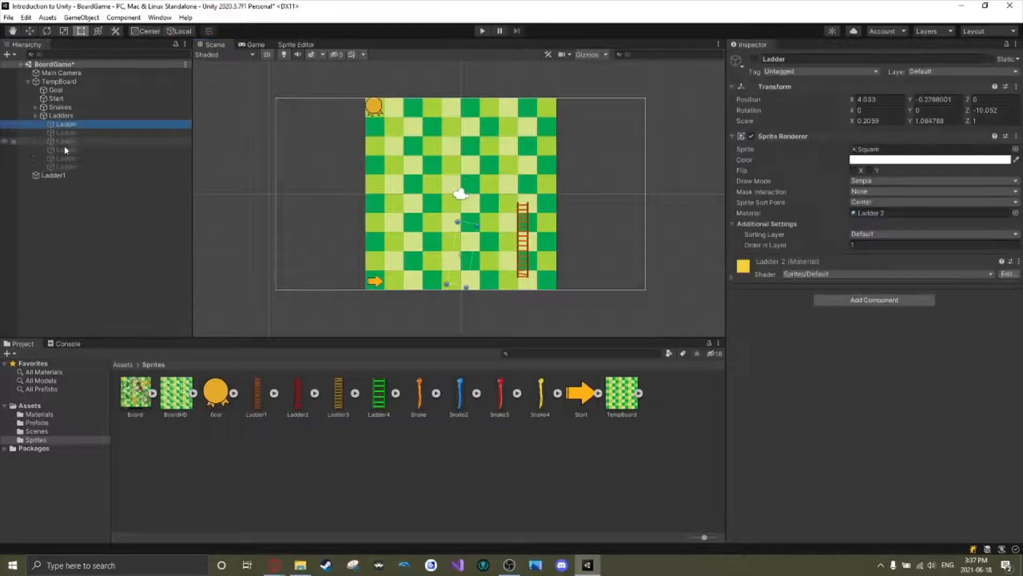
pyautogui.keyDown('shift'); pyautogui.click(65, 166); pyautogui.keyUp('shift')
pyautogui.click(755, 59)
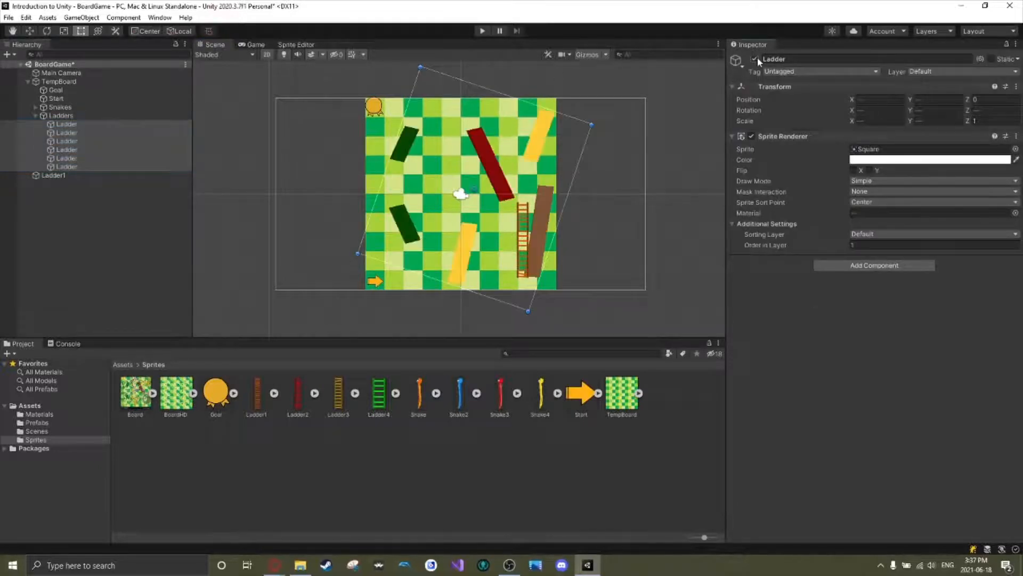
# Move, resize and rotate Ladder1 to about -9.6° so it covers the brown placeholder ladder.
pyautogui.click(521, 225)
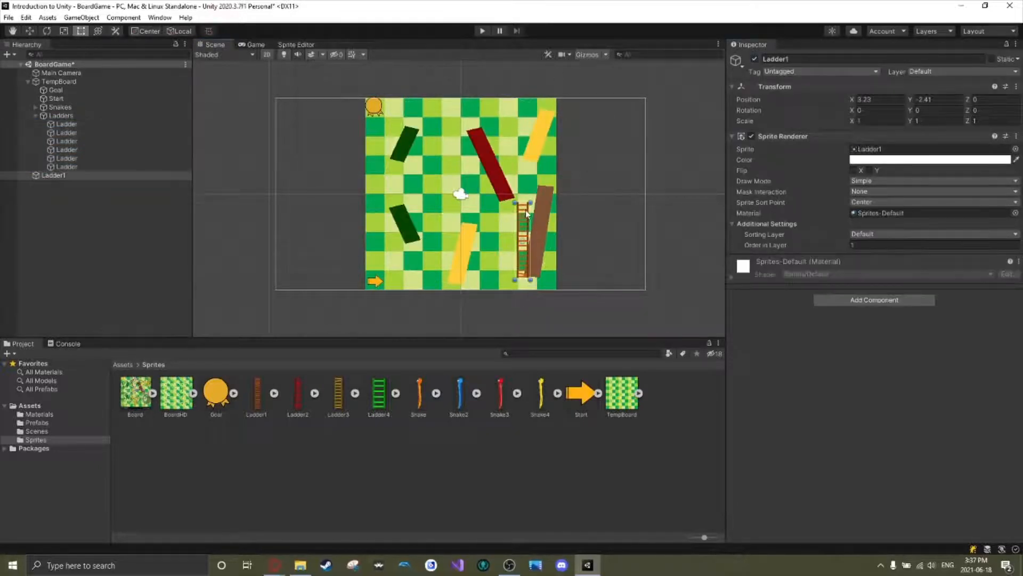
pyautogui.moveTo(526, 214)
pyautogui.mouseDown()
pyautogui.moveTo(564, 187)
pyautogui.moveTo(543, 175)
pyautogui.moveTo(545, 206)
pyautogui.mouseUp()
pyautogui.click(574, 208)
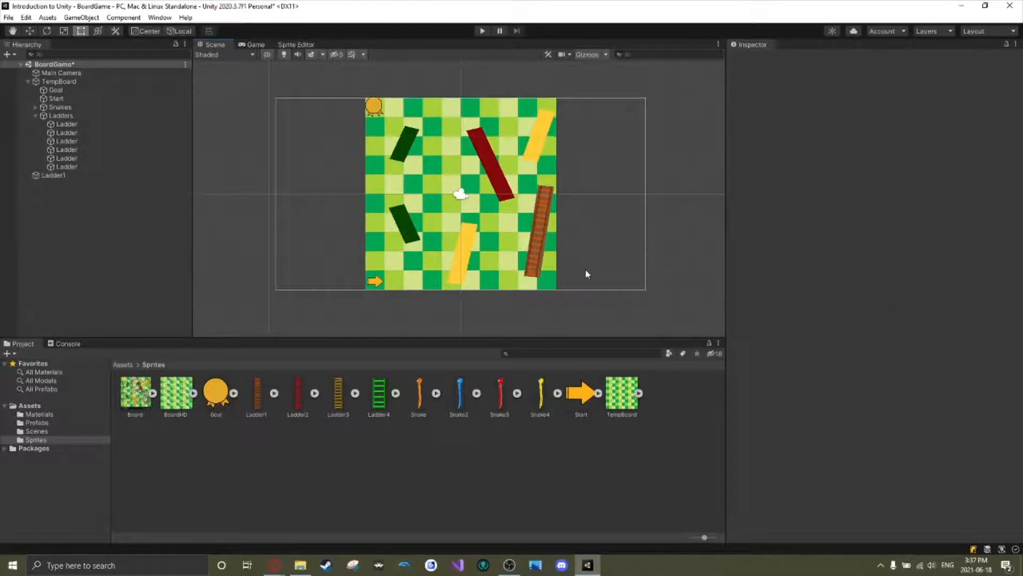
# Put Ladder1 and a new Ladder2 sprite in the Ladders group, and set Ladder2's Order in Layer to 1.
pyautogui.moveTo(299, 393); pyautogui.dragTo(68, 173)
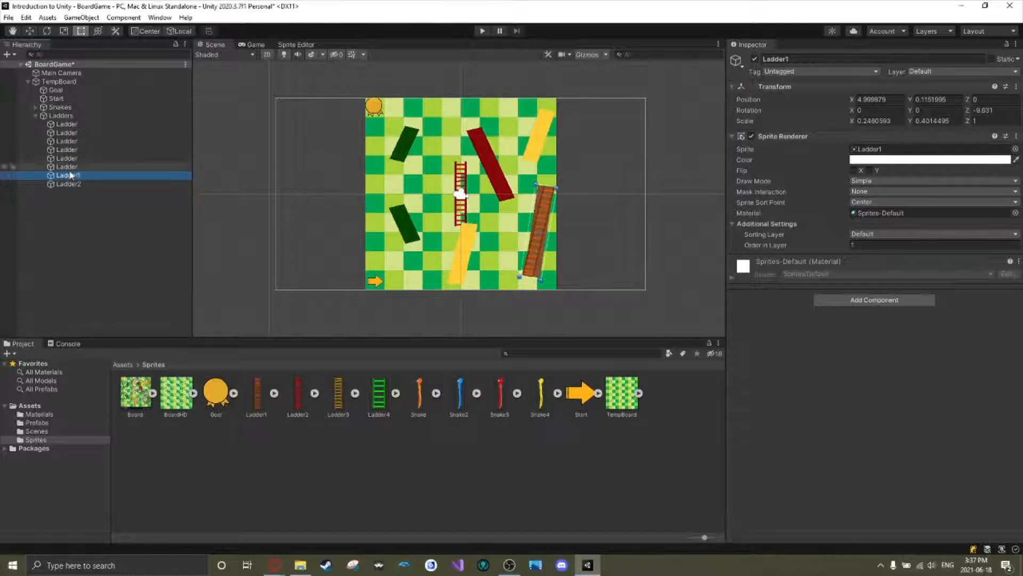
pyautogui.click(462, 180)
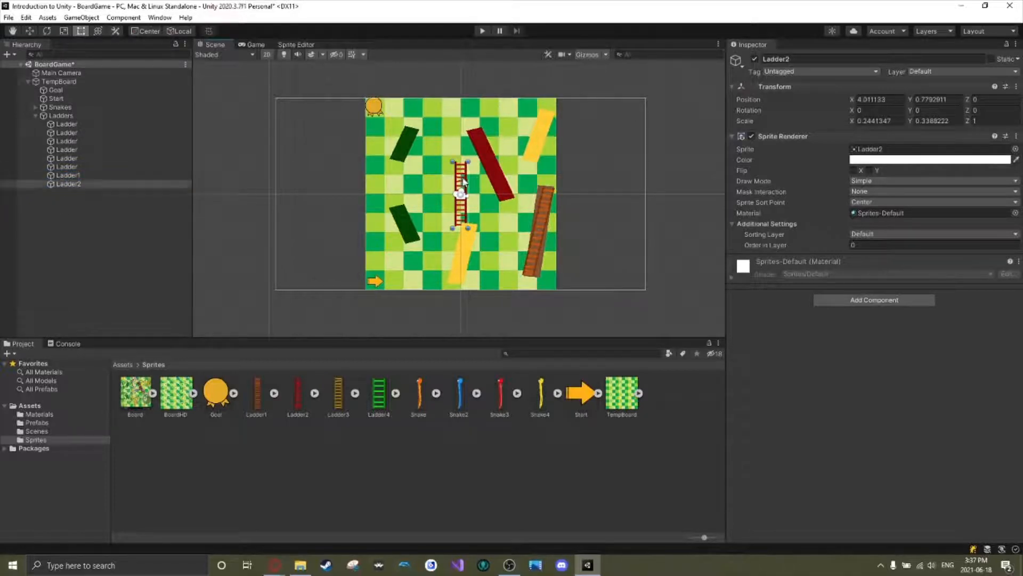
pyautogui.click(913, 245)
pyautogui.write('1')
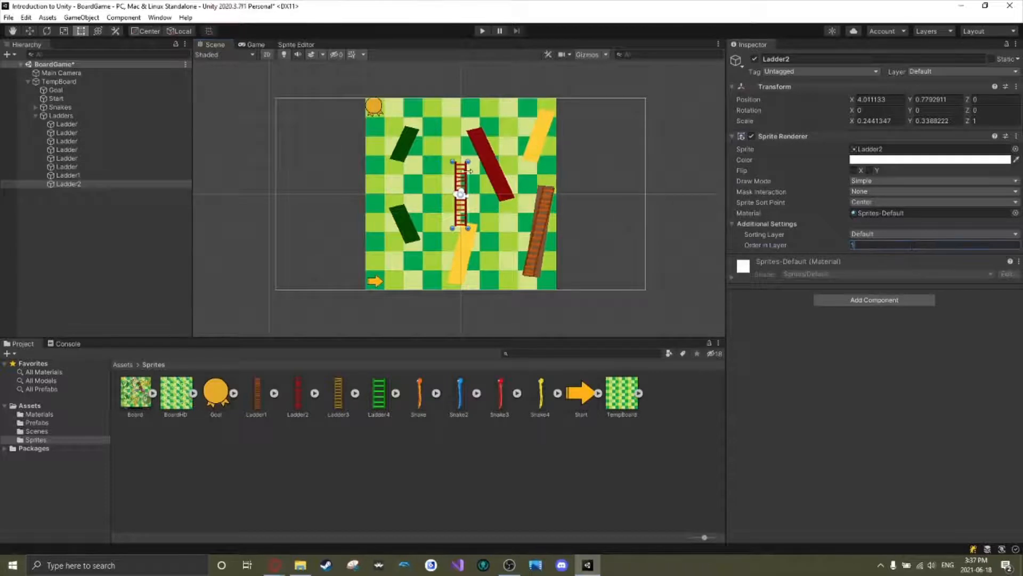
# Move Ladder2 over the dark red placeholder ladder, rotate it to about 21° and stretch it to match.
pyautogui.moveTo(467, 179); pyautogui.dragTo(486, 153)
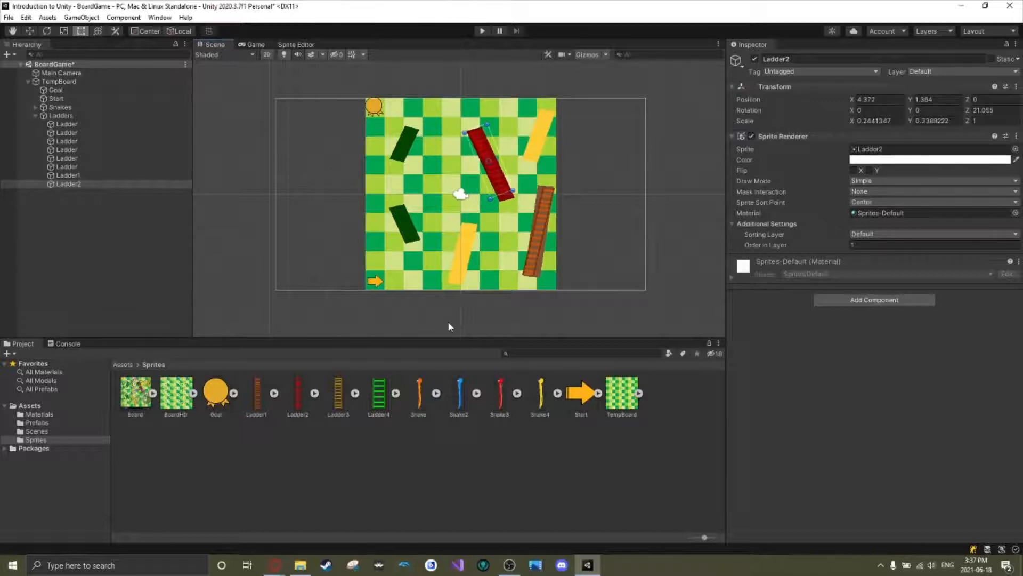
pyautogui.click(503, 566)
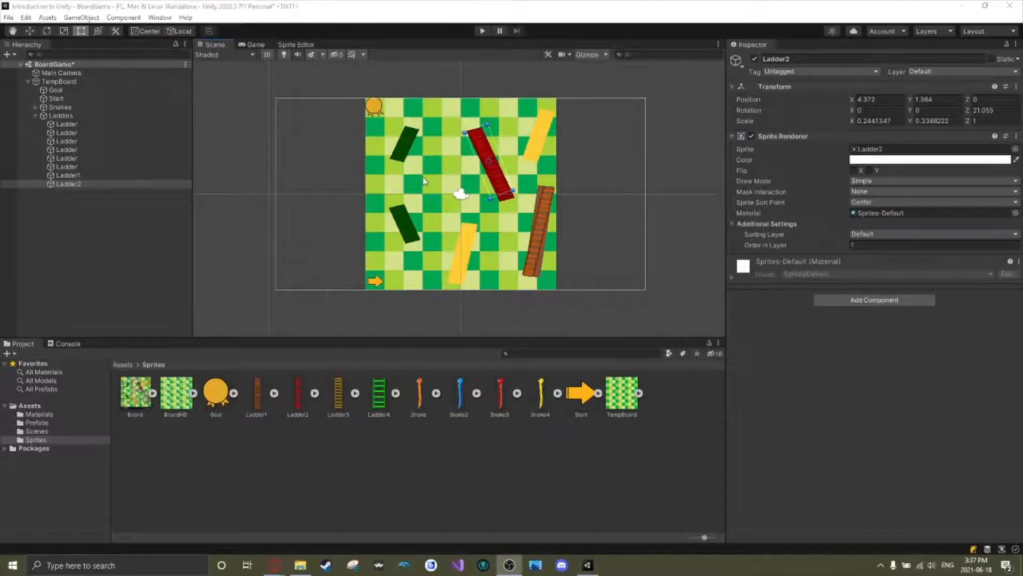
pyautogui.moveTo(498, 123); pyautogui.dragTo(499, 124)
pyautogui.moveTo(494, 179); pyautogui.dragTo(497, 183)
pyautogui.moveTo(480, 130); pyautogui.dragTo(500, 120)
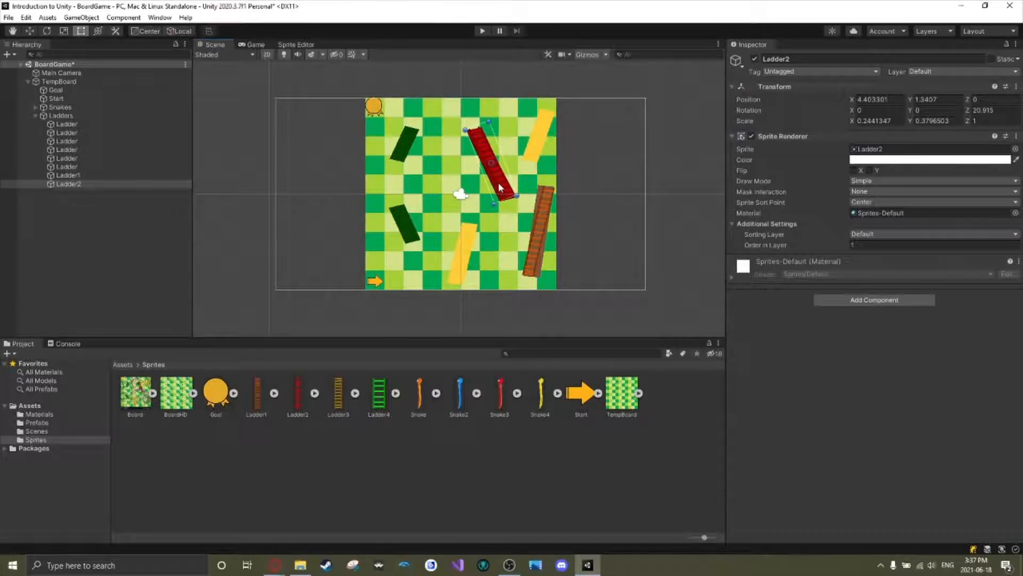
pyautogui.moveTo(502, 188)
pyautogui.mouseDown()
pyautogui.moveTo(529, 206)
pyautogui.moveTo(501, 199)
pyautogui.mouseUp()
pyautogui.click(528, 166)
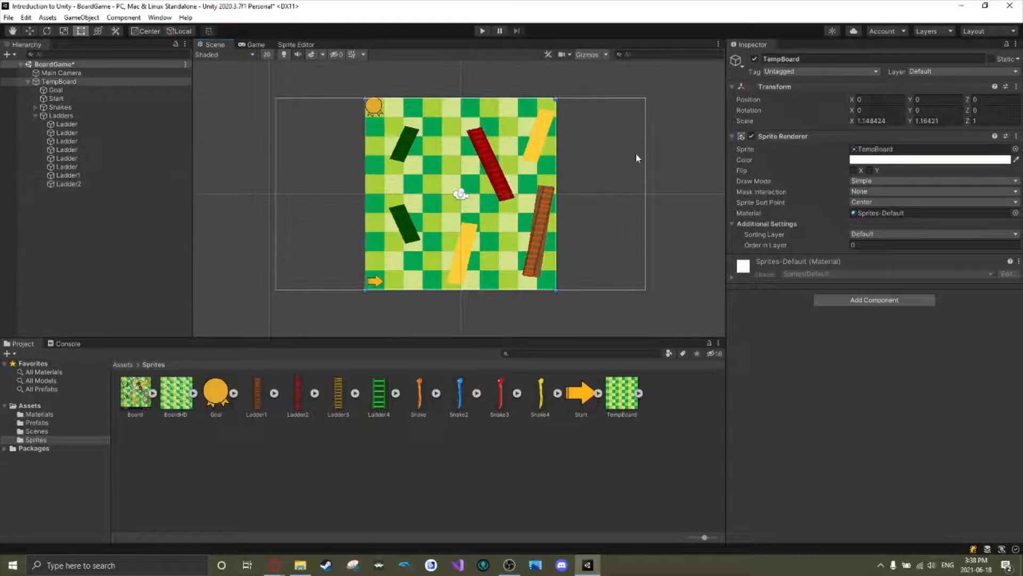
pyautogui.click(635, 153)
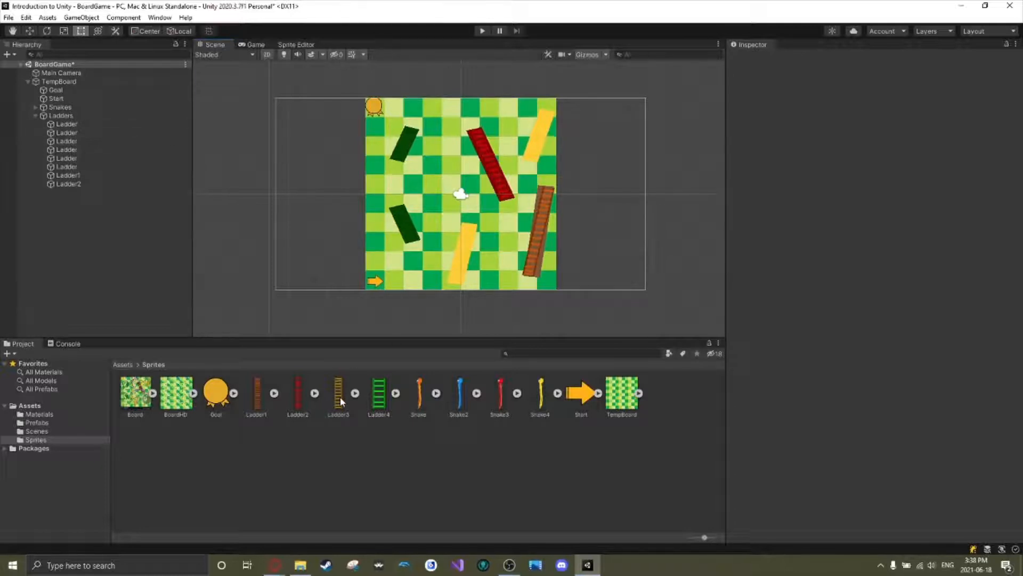
# Add Ladder3 to the Ladders group with Order in Layer 1, and fit it over the lower yellow placeholder, rotated about -9°.
pyautogui.moveTo(341, 401); pyautogui.dragTo(73, 130)
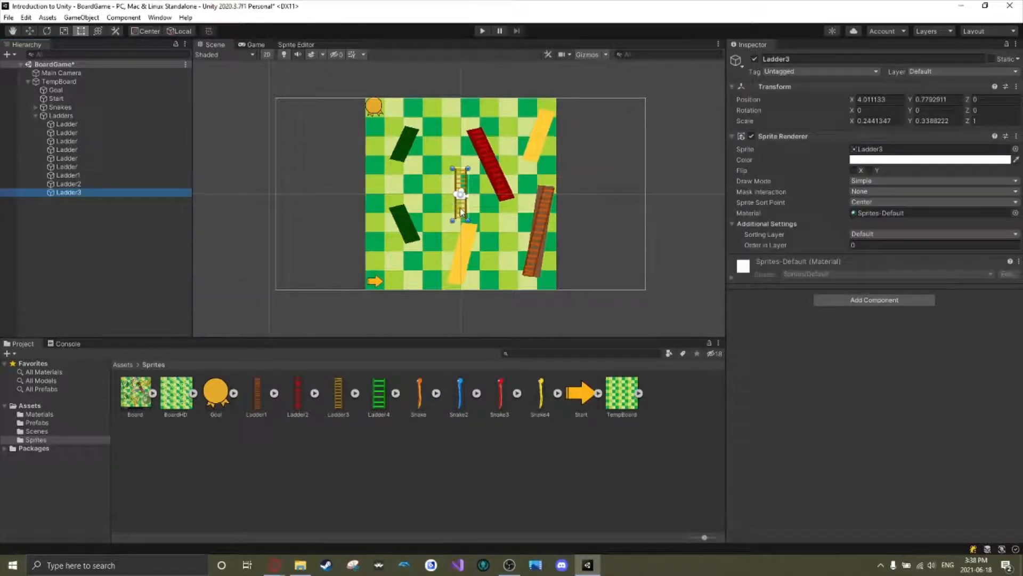
pyautogui.click(879, 245)
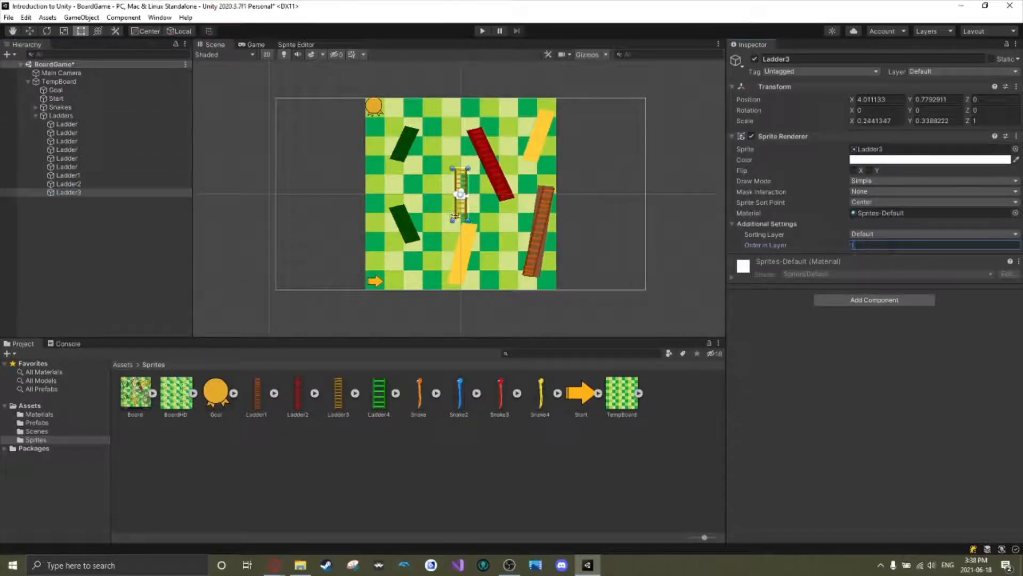
pyautogui.moveTo(461, 207); pyautogui.dragTo(455, 268)
pyautogui.moveTo(468, 228); pyautogui.dragTo(476, 238)
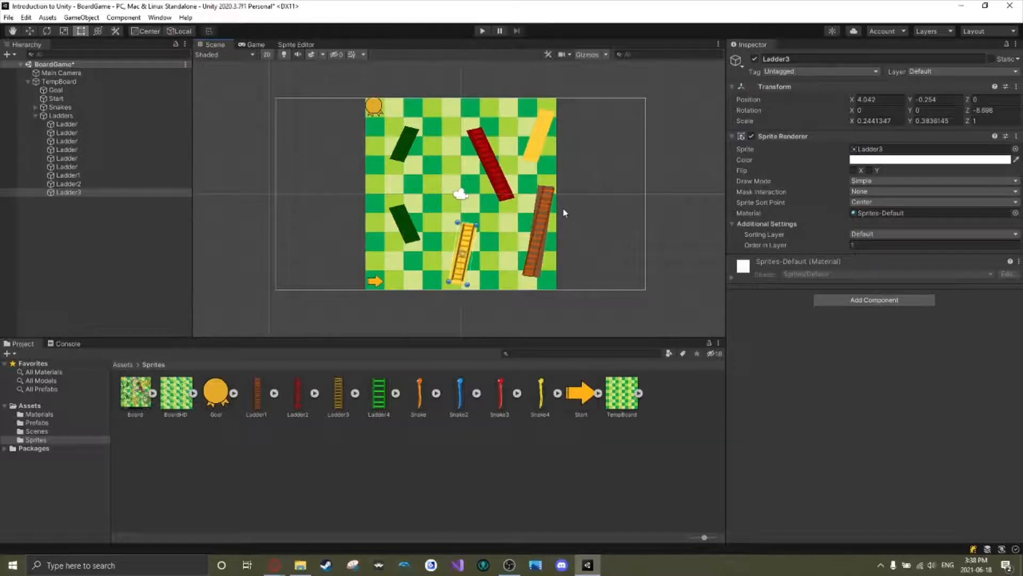
# Duplicate Ladder3 and fit the copy over the upper yellow placeholder ladder, rotated to about -14.7°.
pyautogui.hotkey('ctrl', 'd')
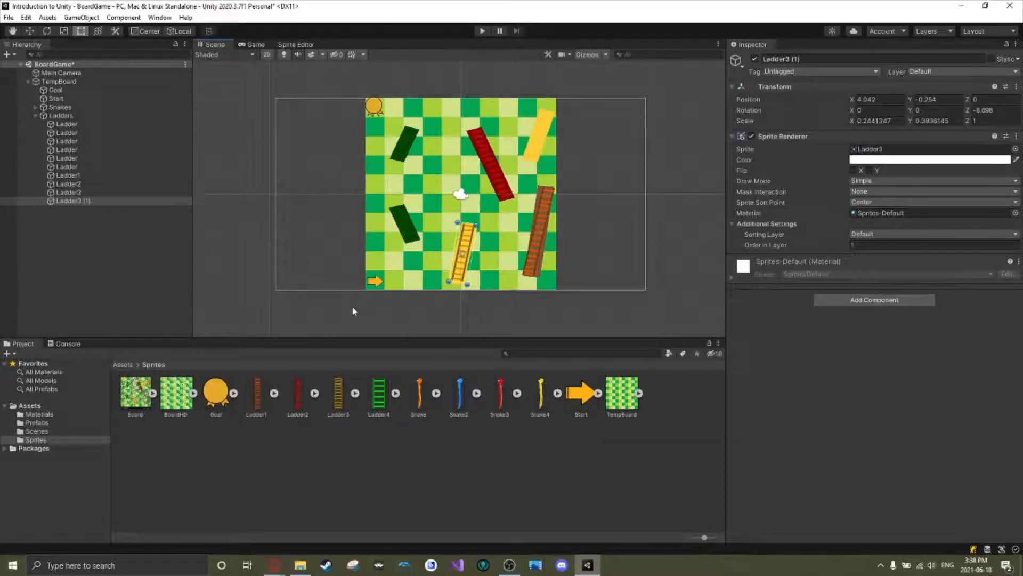
pyautogui.moveTo(465, 250); pyautogui.dragTo(569, 114)
pyautogui.moveTo(535, 156); pyautogui.dragTo(532, 156)
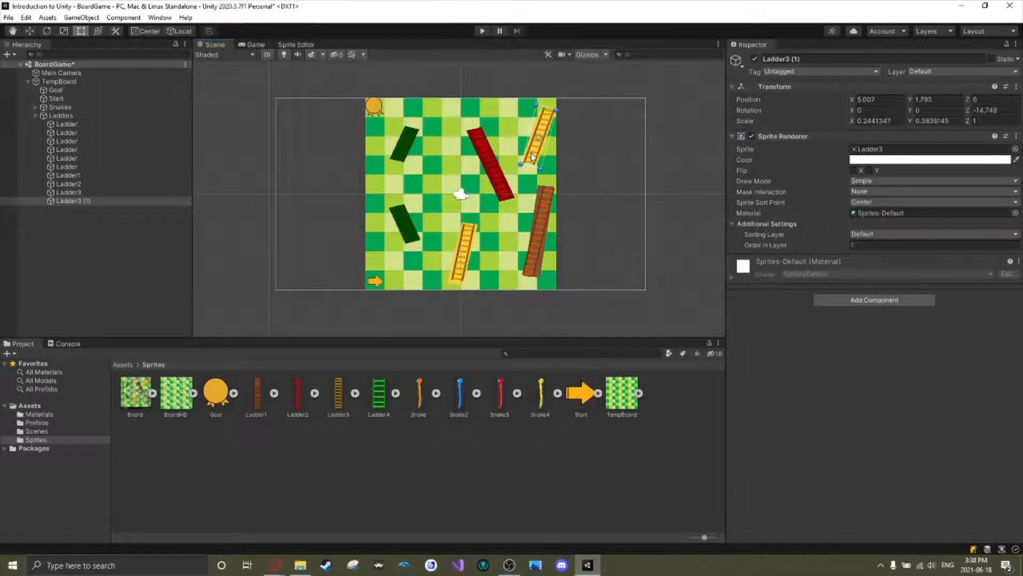
pyautogui.click(570, 139)
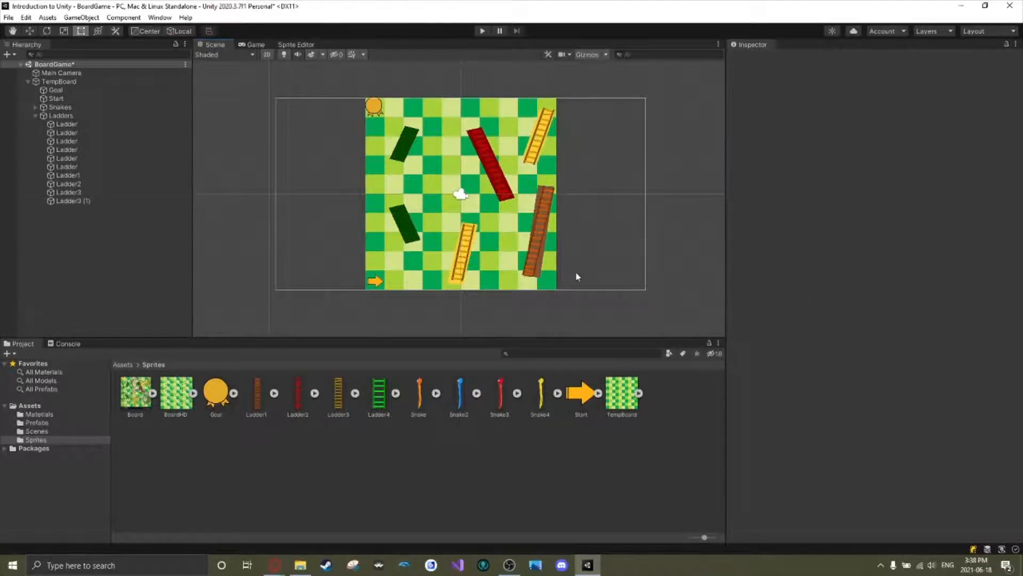
# Rotate Ladder1 to about -5.6° and nudge it so it lines up with the brown placeholder ladder.
pyautogui.click(537, 240)
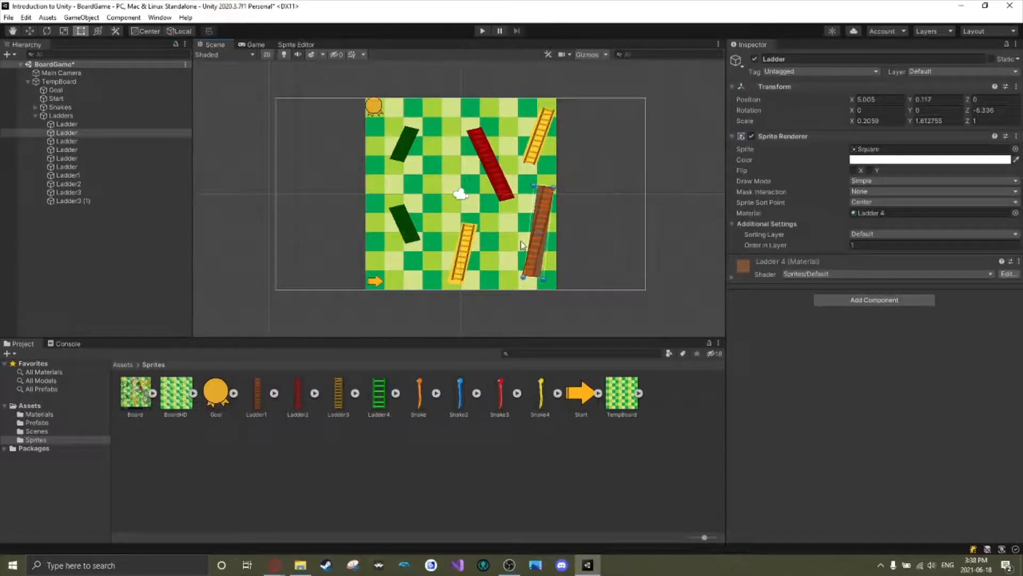
pyautogui.click(535, 271)
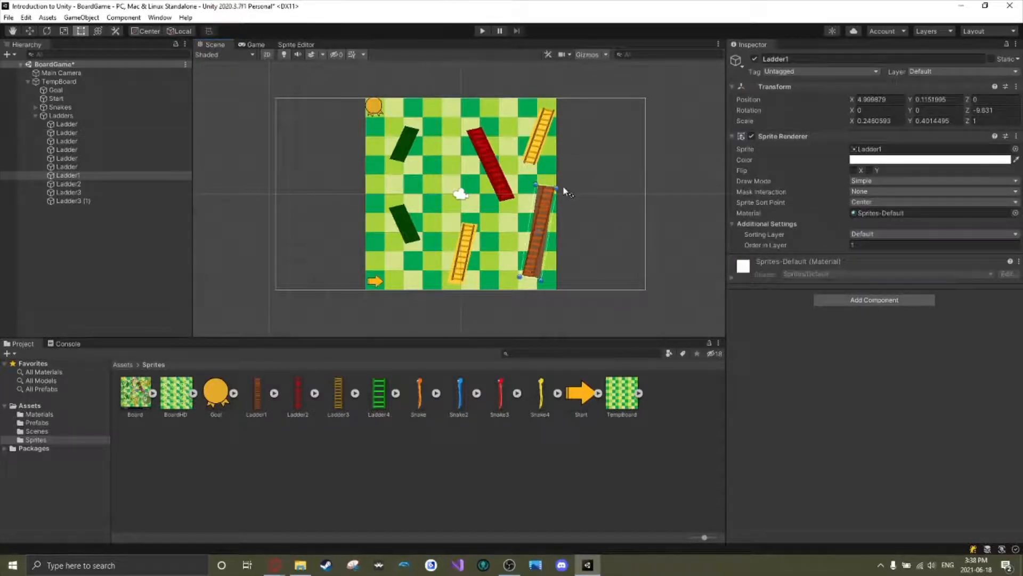
pyautogui.moveTo(564, 189); pyautogui.dragTo(561, 179)
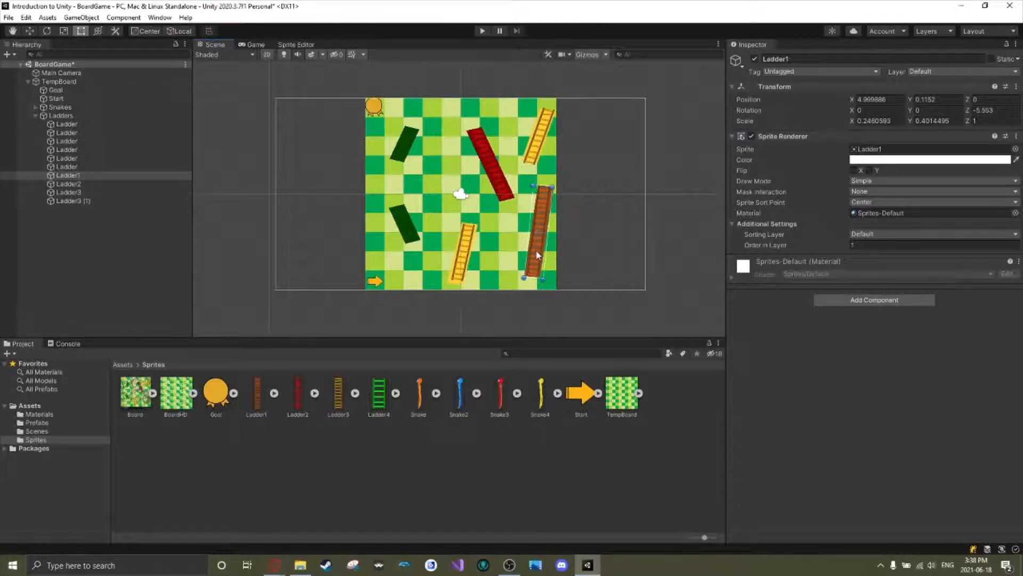
pyautogui.moveTo(538, 254); pyautogui.dragTo(541, 255)
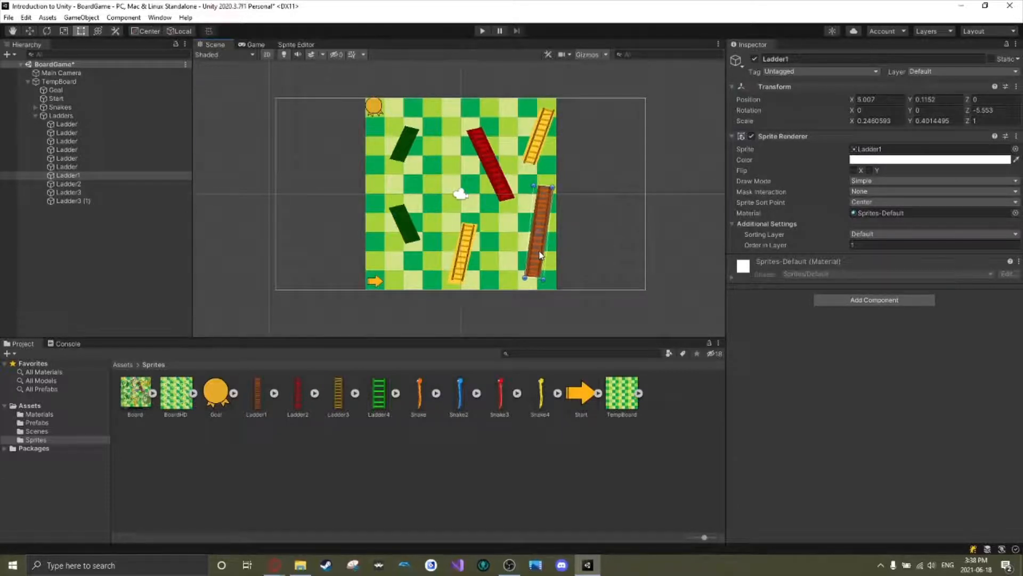
pyautogui.click(605, 222)
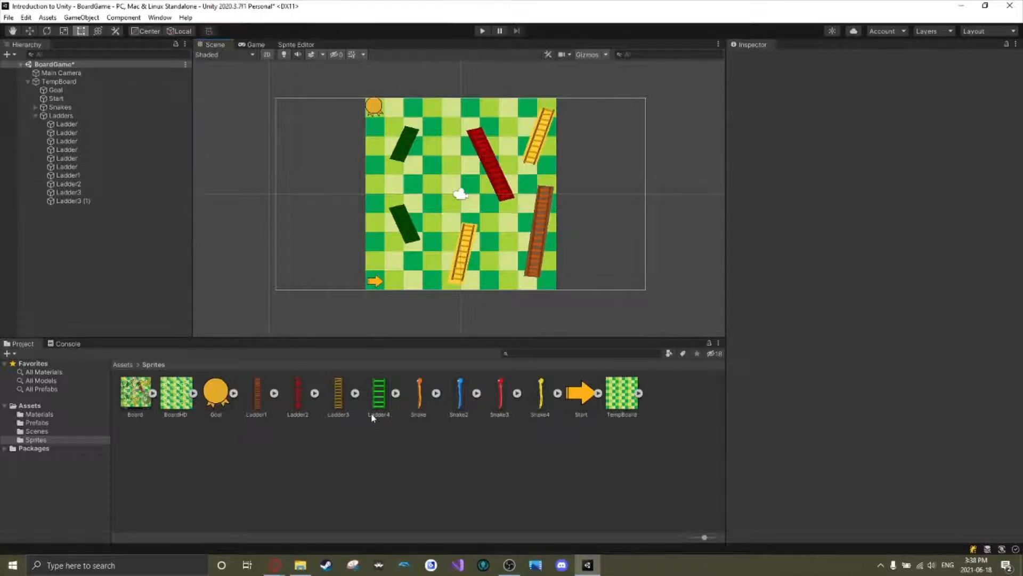
# Add Ladder4 to the Ladders group with Order in Layer 1, and fit it over the lower dark green placeholder, rotated about 18.6°.
pyautogui.moveTo(375, 411); pyautogui.dragTo(74, 122)
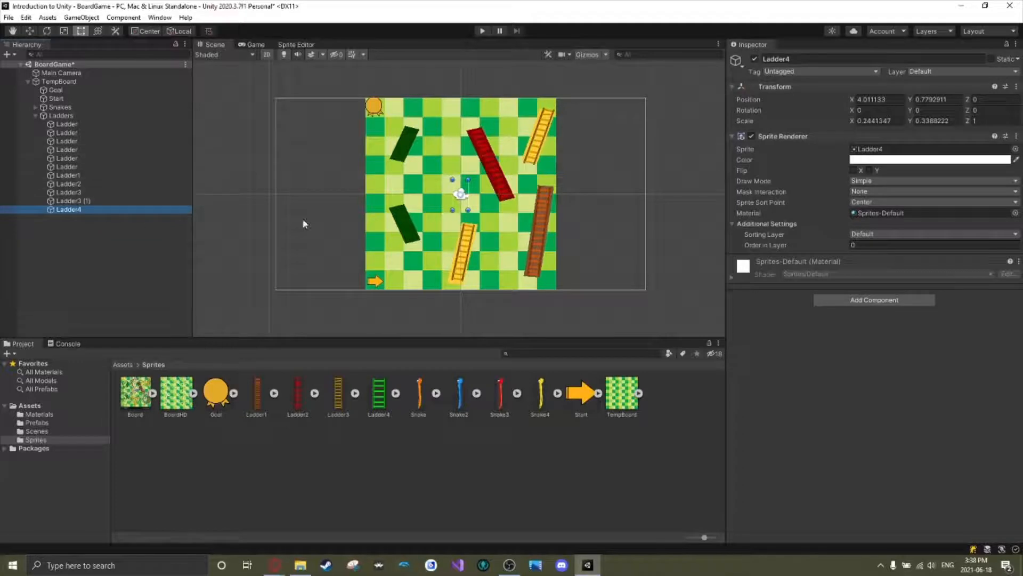
pyautogui.click(933, 245)
pyautogui.write('1')
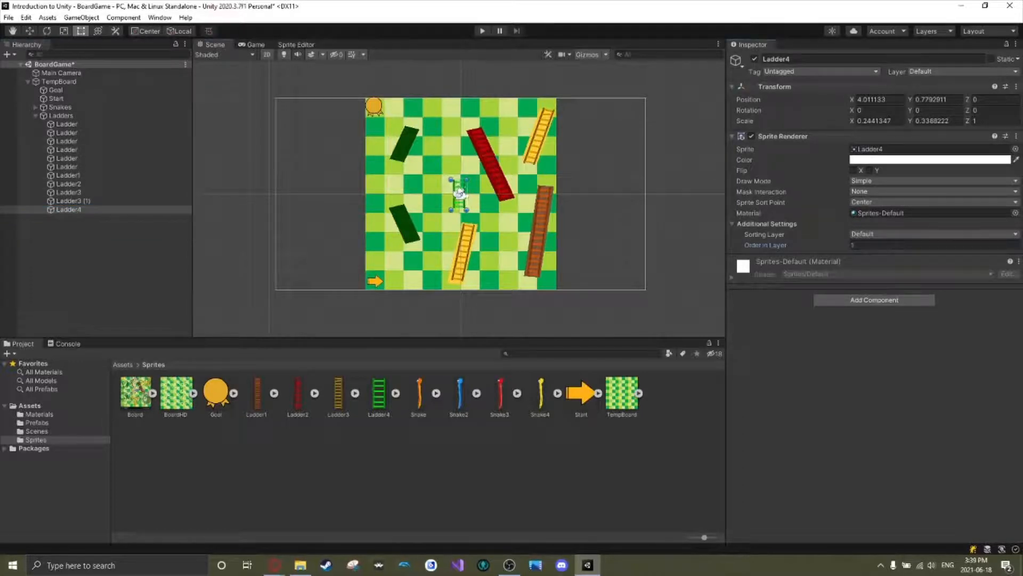
pyautogui.moveTo(460, 189); pyautogui.dragTo(398, 201)
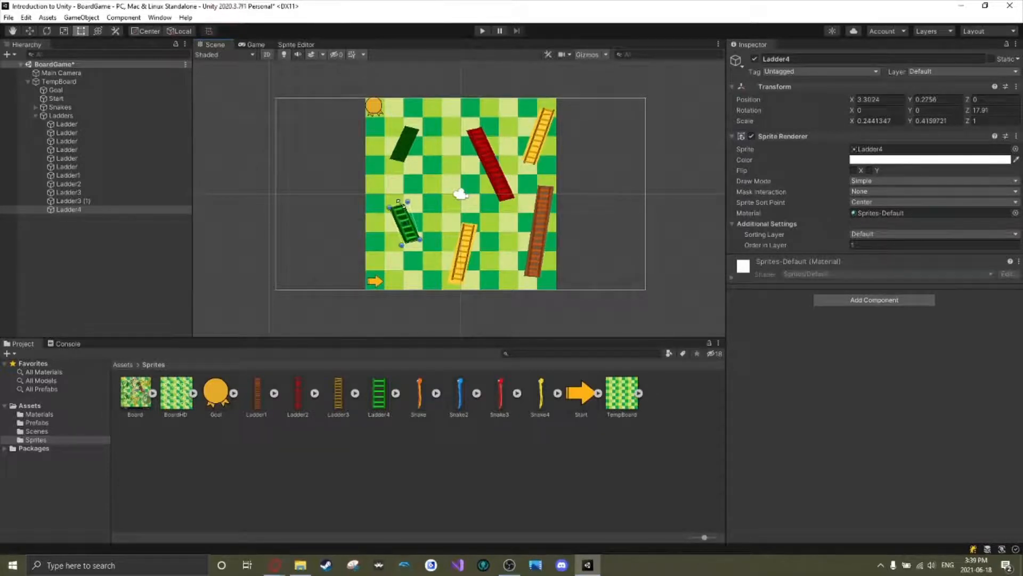
pyautogui.click(417, 223)
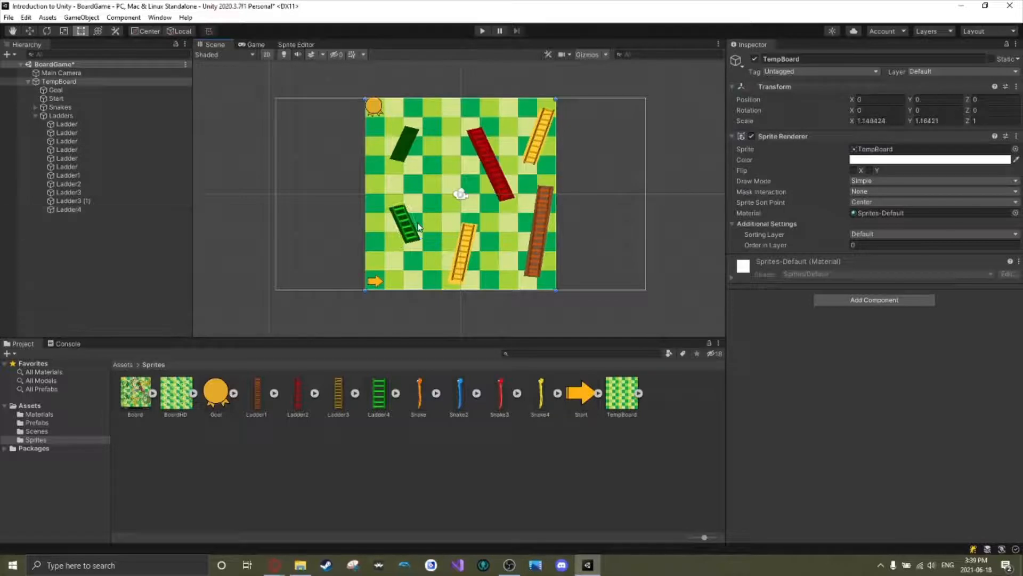
pyautogui.click(404, 204)
pyautogui.moveTo(414, 199); pyautogui.dragTo(414, 198)
pyautogui.click(431, 209)
# Duplicate Ladder4 and fit the copy over the upper dark green placeholder ladder, rotated to about -19°.
pyautogui.click(72, 208)
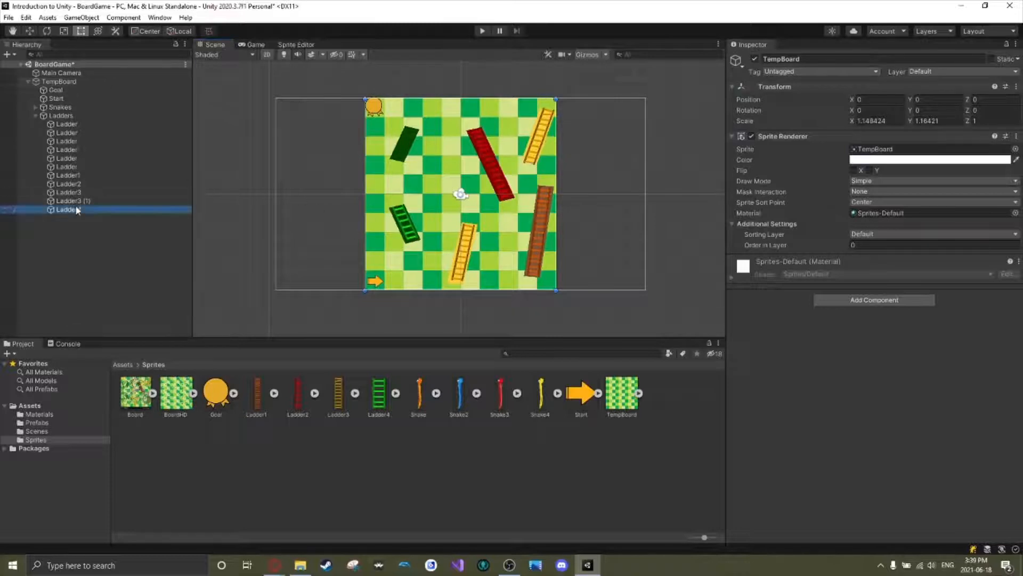
pyautogui.hotkey('ctrl', 'd')
pyautogui.moveTo(414, 217); pyautogui.dragTo(412, 139)
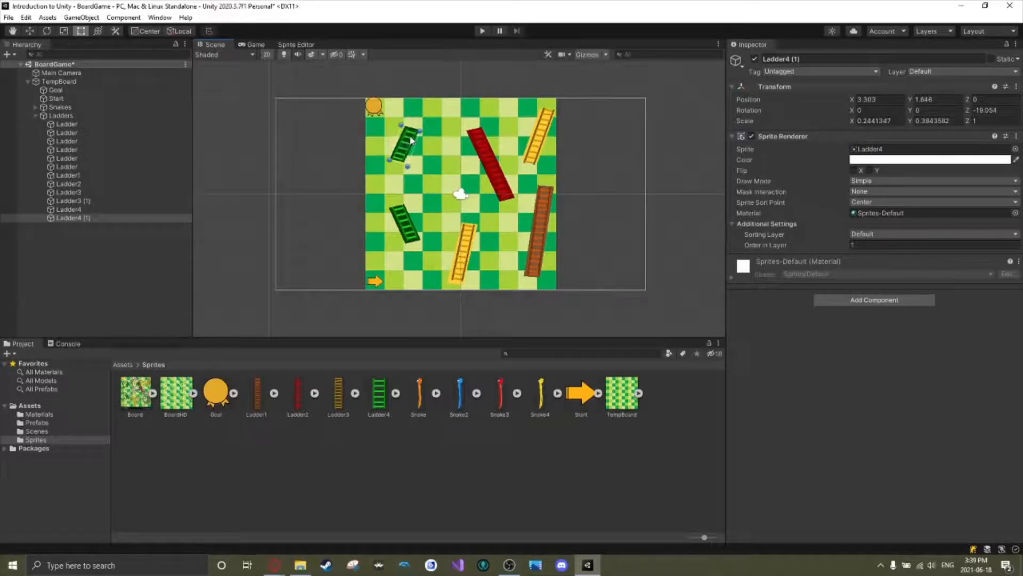
pyautogui.click(631, 165)
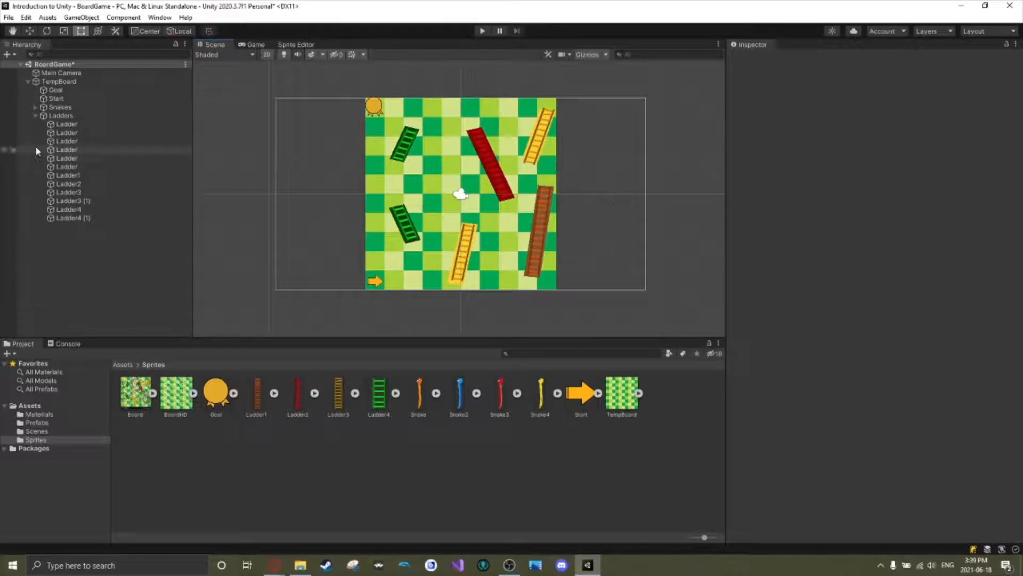
# Deactivate the six placeholder Ladder objects together and check the new ladder sprites on the board.
pyautogui.click(80, 166)
pyautogui.keyDown('shift'); pyautogui.click(82, 124); pyautogui.keyUp('shift')
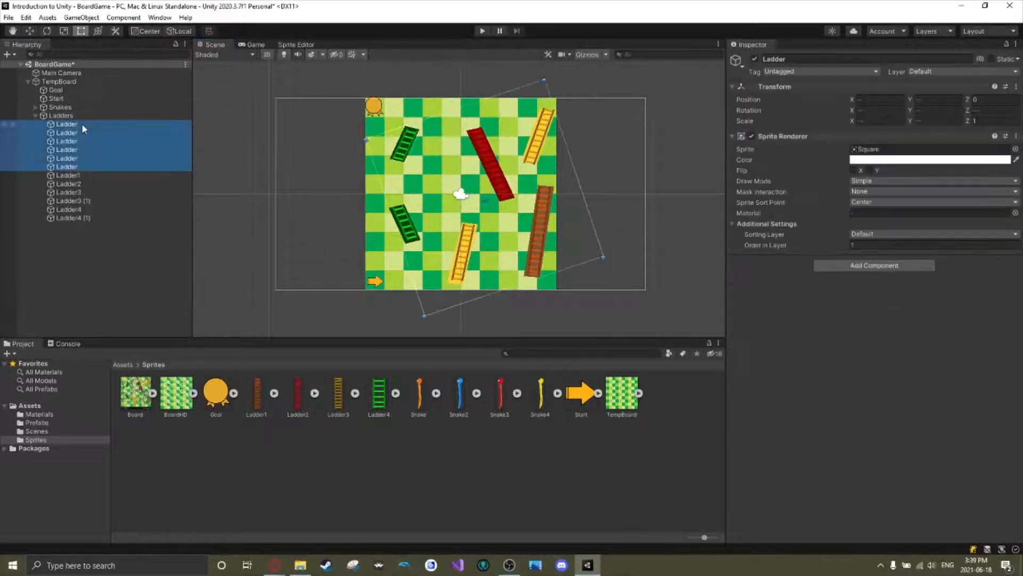
pyautogui.click(754, 59)
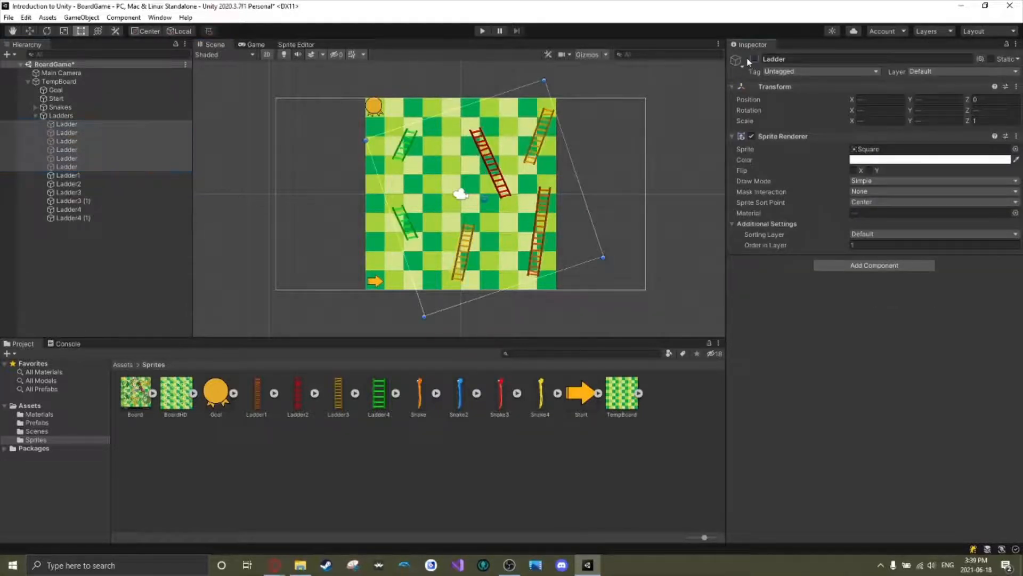
pyautogui.click(635, 237)
pyautogui.scroll(-1, 569, 215)
pyautogui.scroll(-1, 568, 210)
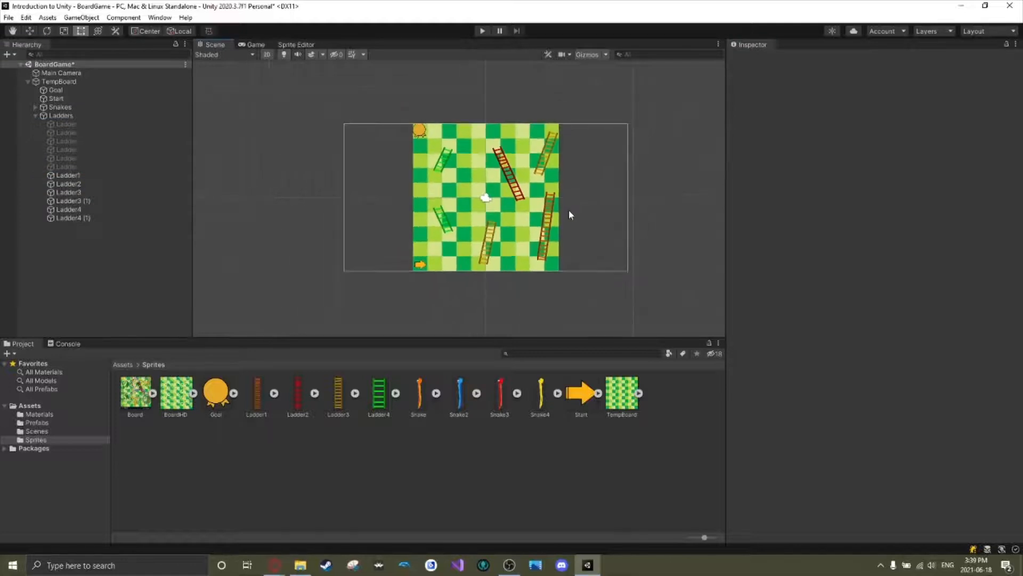
pyautogui.scroll(3, 568, 209)
pyautogui.scroll(2, 566, 232)
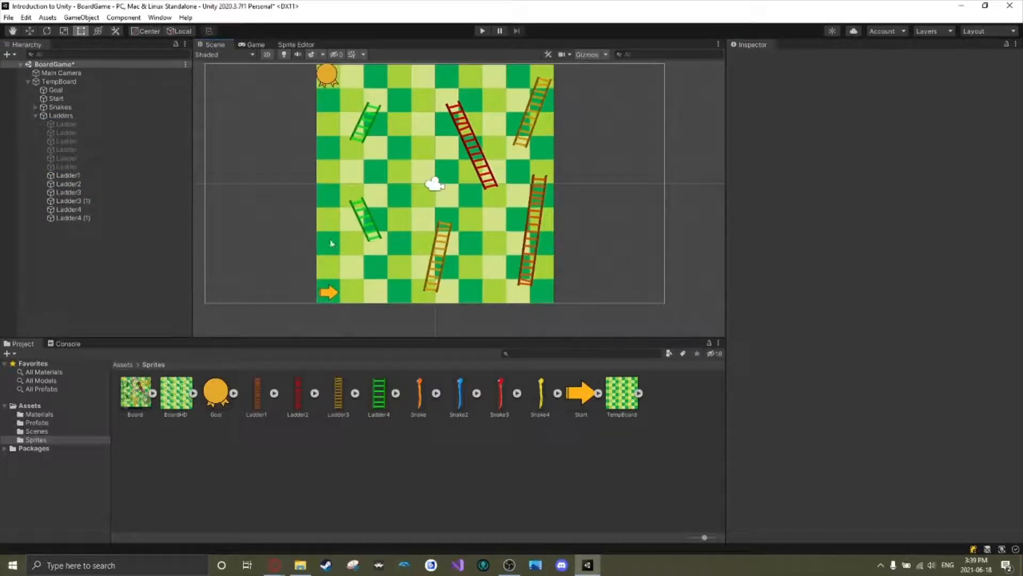
pyautogui.scroll(-2, 330, 243)
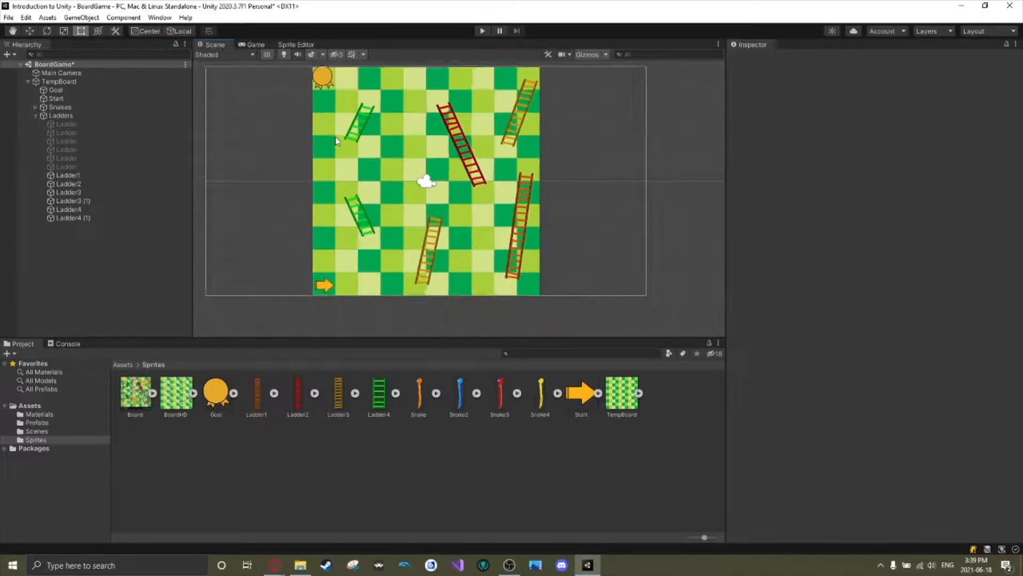
# Rename the duplicated yellow ladder, Ladder3 (1), to Ladder4.
pyautogui.click(115, 175)
pyautogui.click(96, 202)
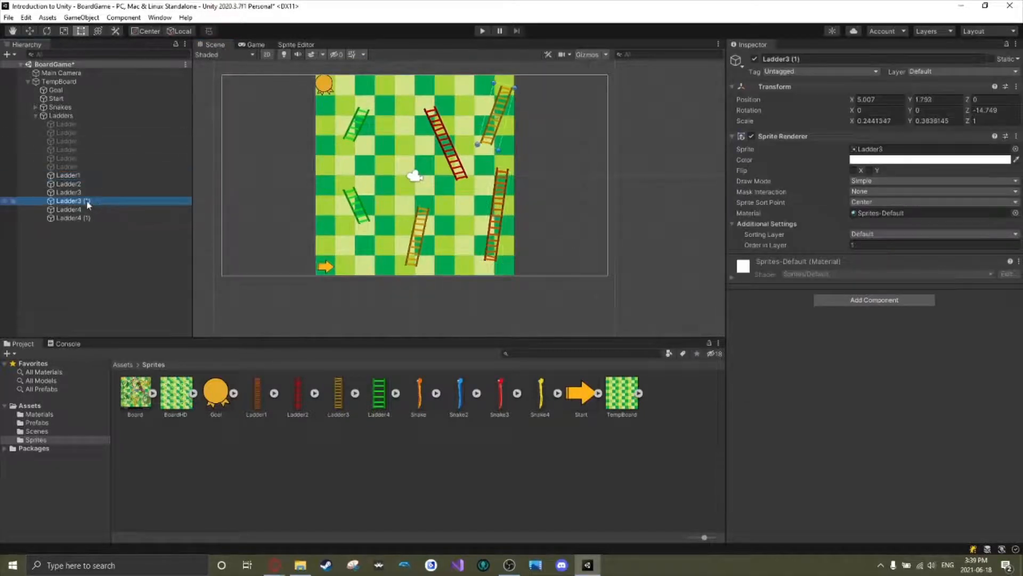
pyautogui.click(87, 203)
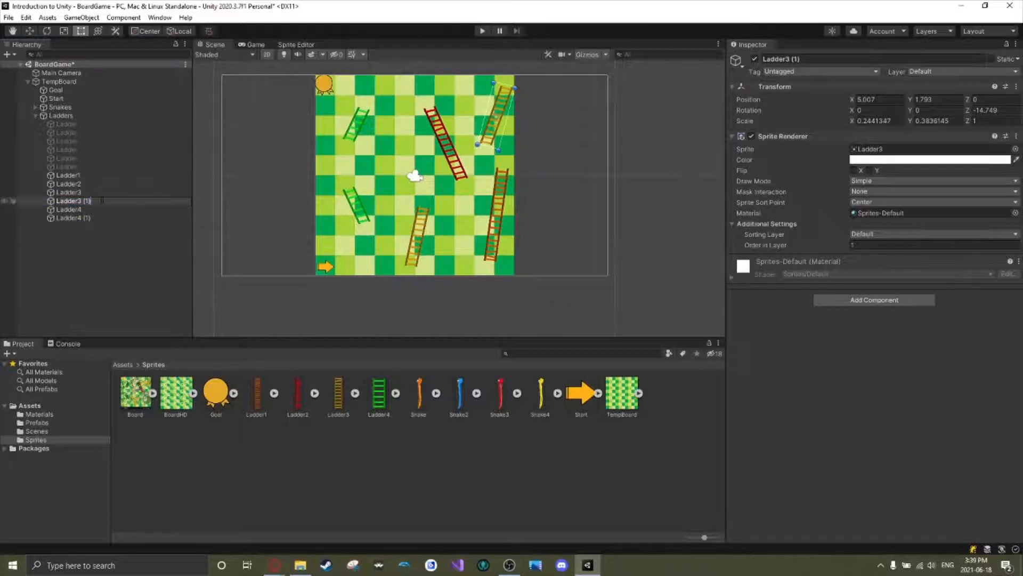
pyautogui.press('BackSpace')
pyautogui.press('BackSpace')
pyautogui.press('BackSpace')
pyautogui.write('4')
# Rename the lower green ladder to Ladder5.
pyautogui.click(92, 210)
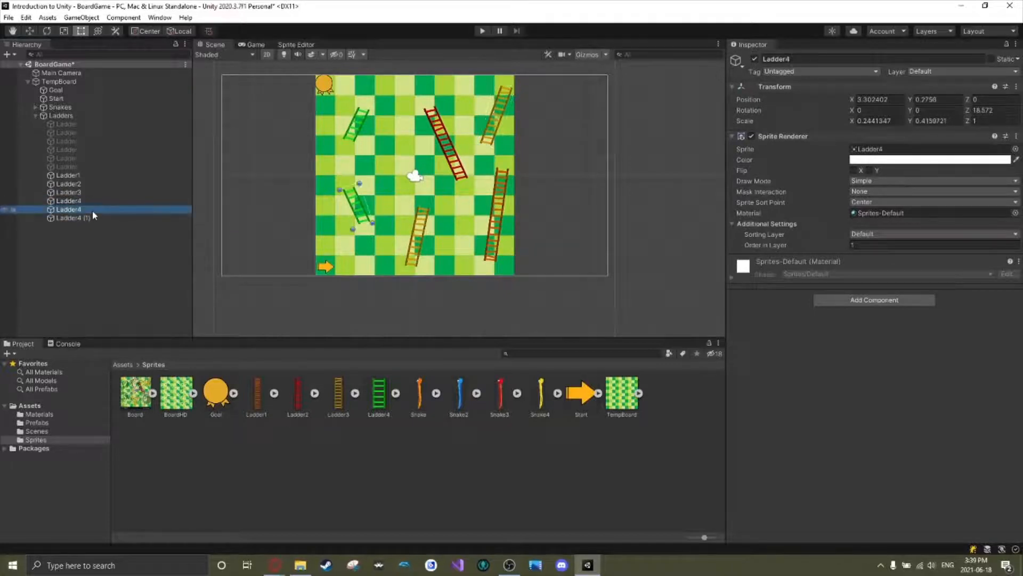
pyautogui.click(85, 208)
pyautogui.click(85, 209)
pyautogui.press('BackSpace')
pyautogui.write('5')
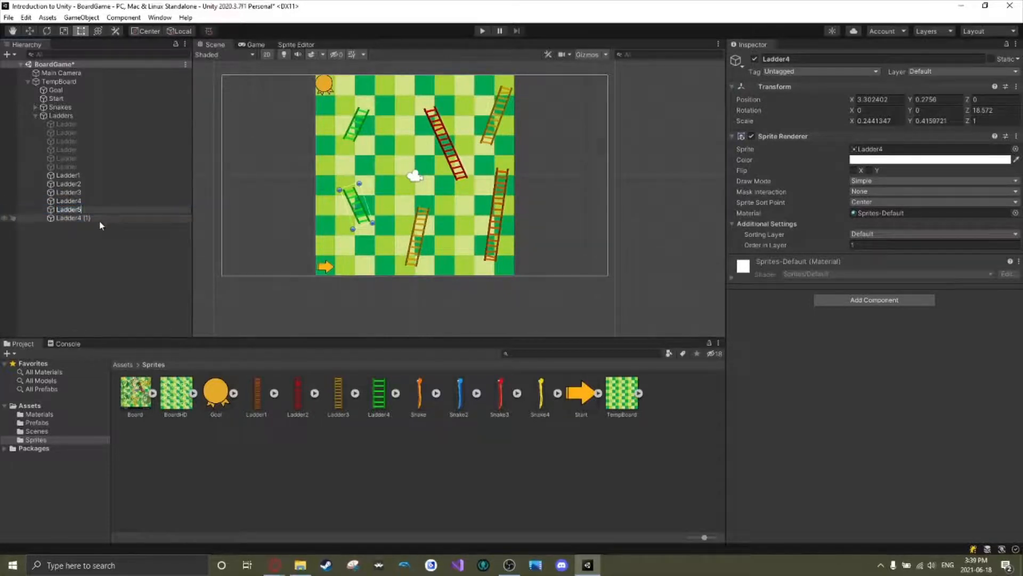
# Rename the duplicated upper green ladder, Ladder4 (1), to Ladder6.
pyautogui.click(101, 217)
pyautogui.click(100, 214)
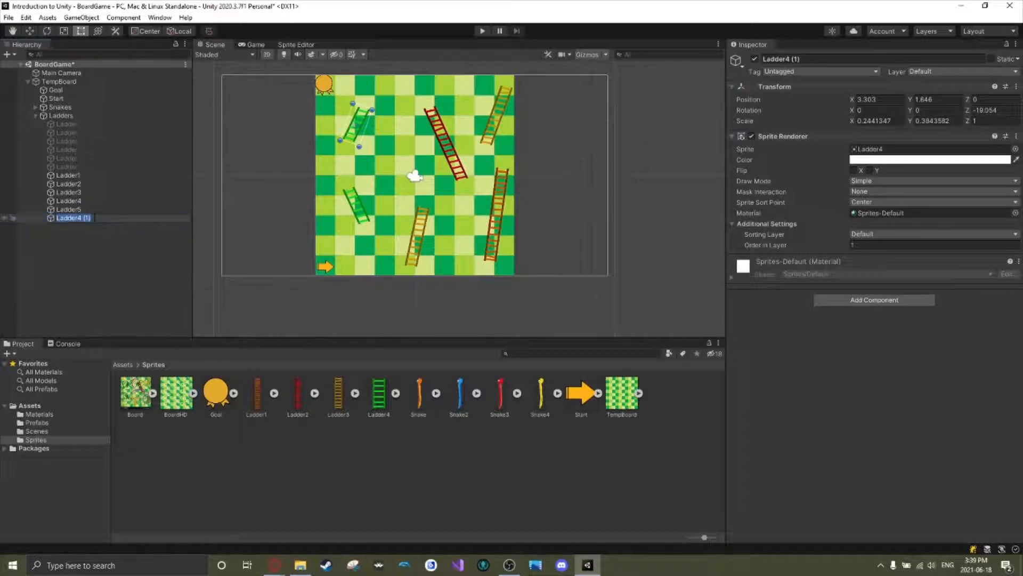
pyautogui.press('BackSpace')
pyautogui.press('BackSpace')
pyautogui.press('BackSpace')
pyautogui.press('BackSpace')
pyautogui.press('BackSpace')
pyautogui.write('7')
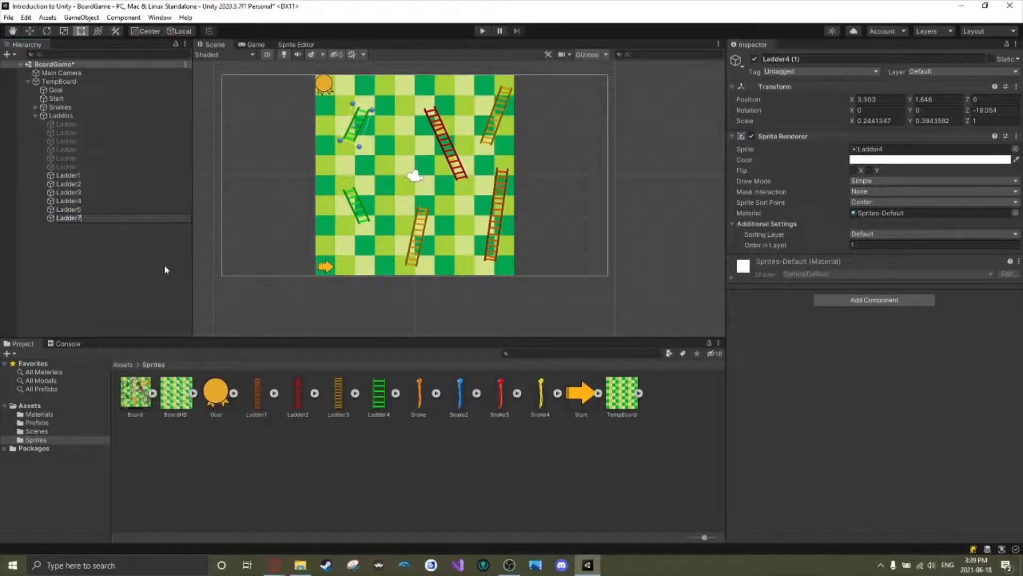
pyautogui.press('BackSpace')
pyautogui.write('6')
pyautogui.press('Return')
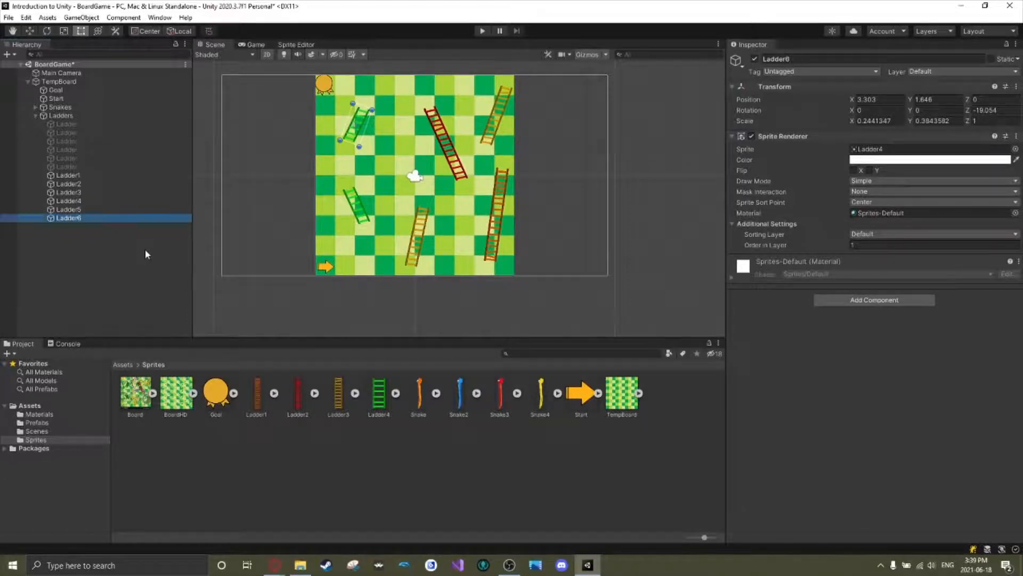
# Delete the six deactivated placeholder ladders from the Ladders group, collapse the group and save the scene.
pyautogui.click(82, 167)
pyautogui.keyDown('shift'); pyautogui.click(91, 124); pyautogui.keyUp('shift')
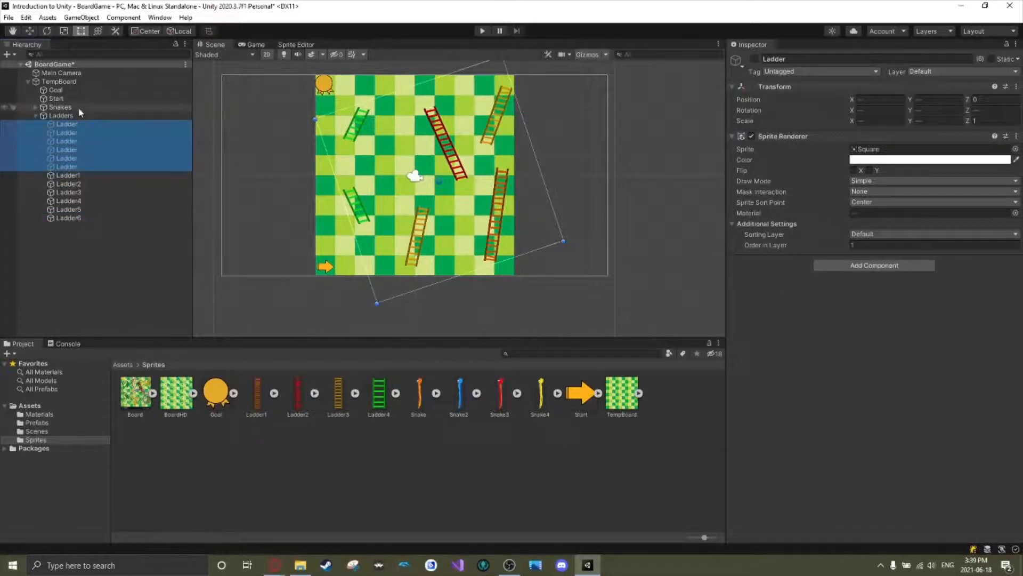
pyautogui.press('Delete')
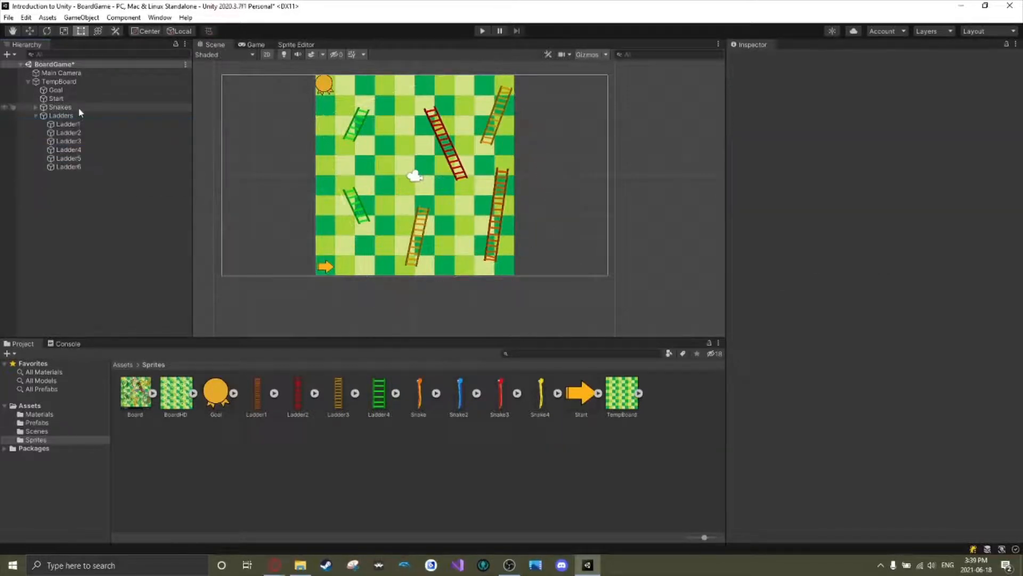
pyautogui.click(36, 116)
pyautogui.click(39, 117)
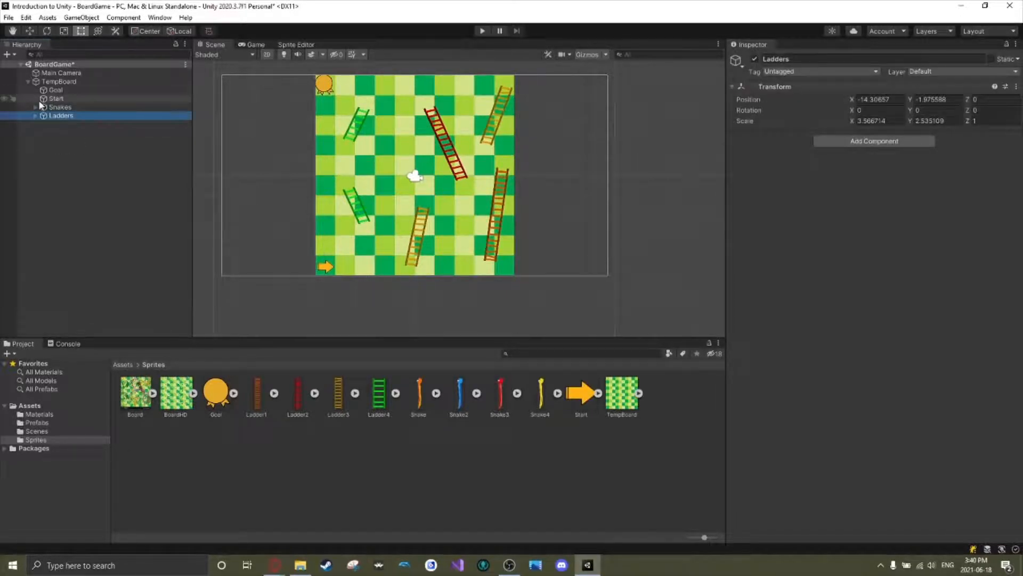
pyautogui.hotkey('ctrl', 's')
pyautogui.click(67, 154)
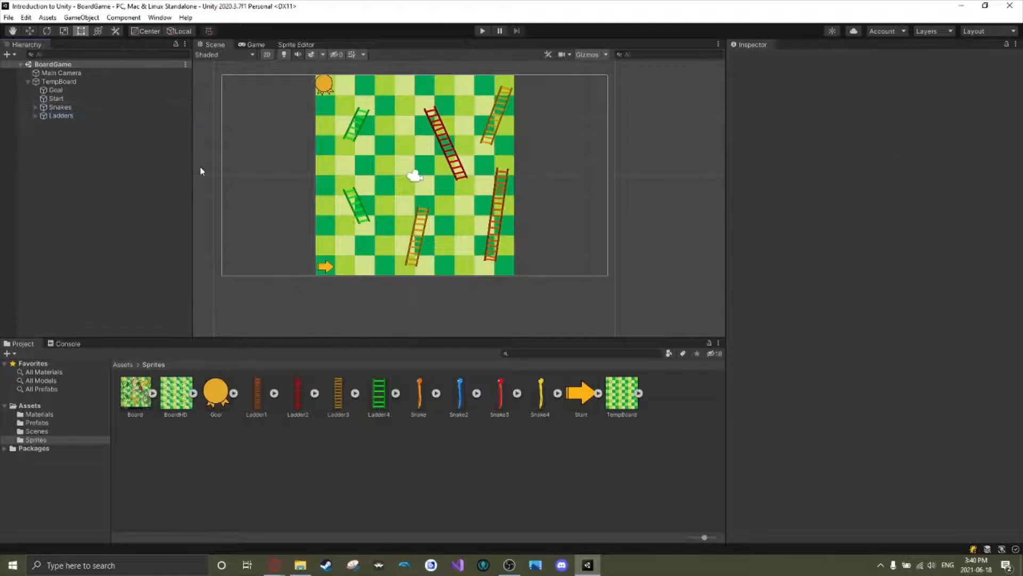
# Expand the Snakes group and reactivate its first placeholder Snake as a positioning guide.
pyautogui.click(34, 107)
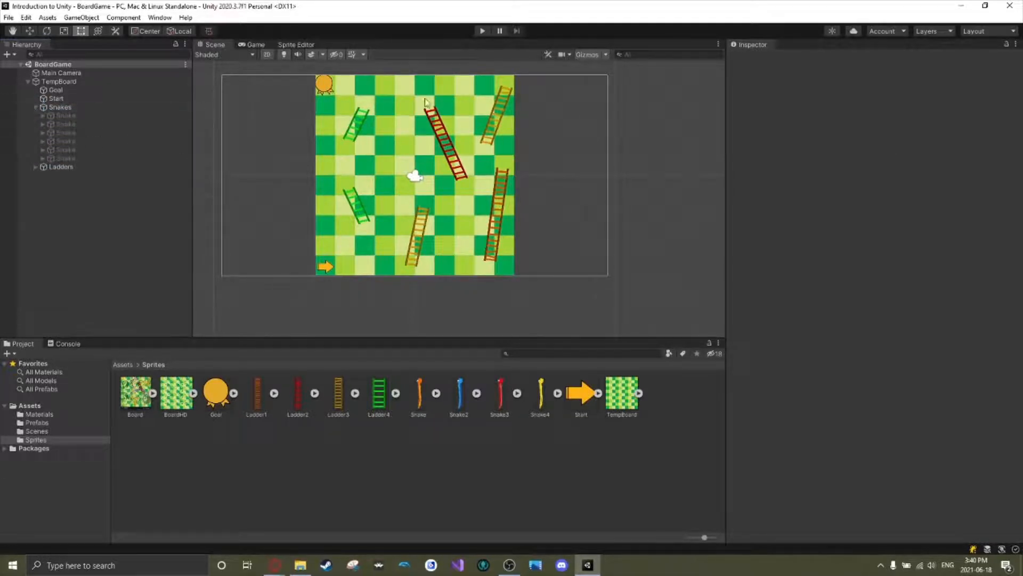
pyautogui.click(110, 115)
pyautogui.click(755, 59)
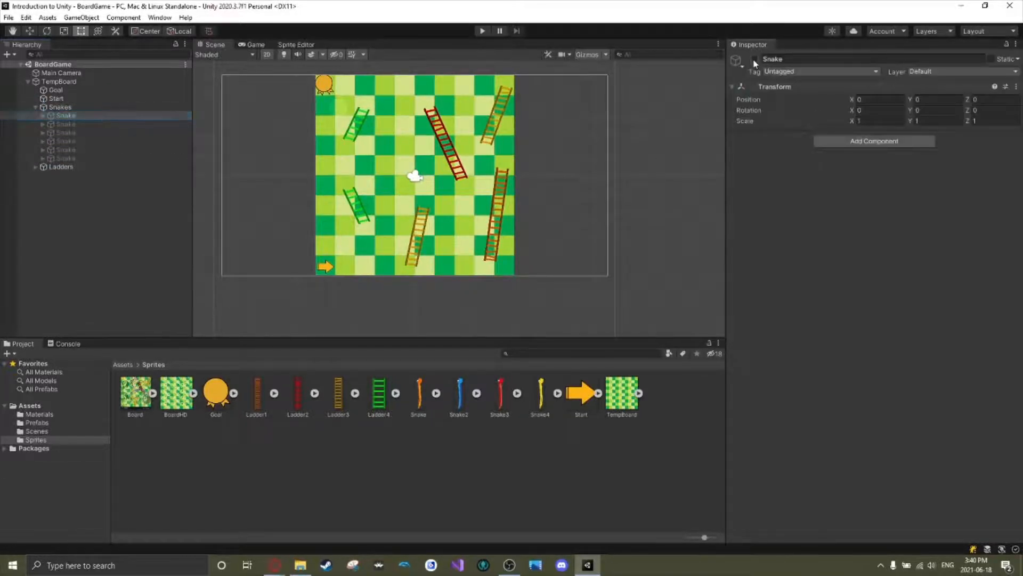
# Place the orange Snake sprite beside the board, scale it to about 1.57, set Order in Layer to 1 and put it in the Snakes group.
pyautogui.moveTo(417, 405); pyautogui.dragTo(283, 182)
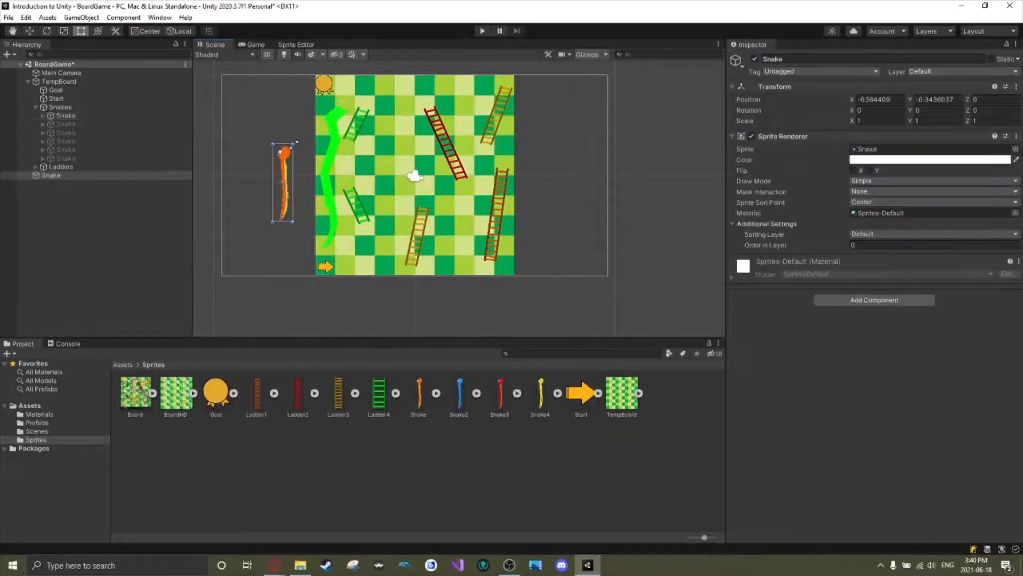
pyautogui.keyDown('shift'); pyautogui.moveTo(293, 144); pyautogui.dragTo(304, 100); pyautogui.keyUp('shift')
pyautogui.moveTo(287, 143)
pyautogui.mouseDown()
pyautogui.moveTo(336, 149)
pyautogui.moveTo(285, 150)
pyautogui.mouseUp()
pyautogui.write('1')
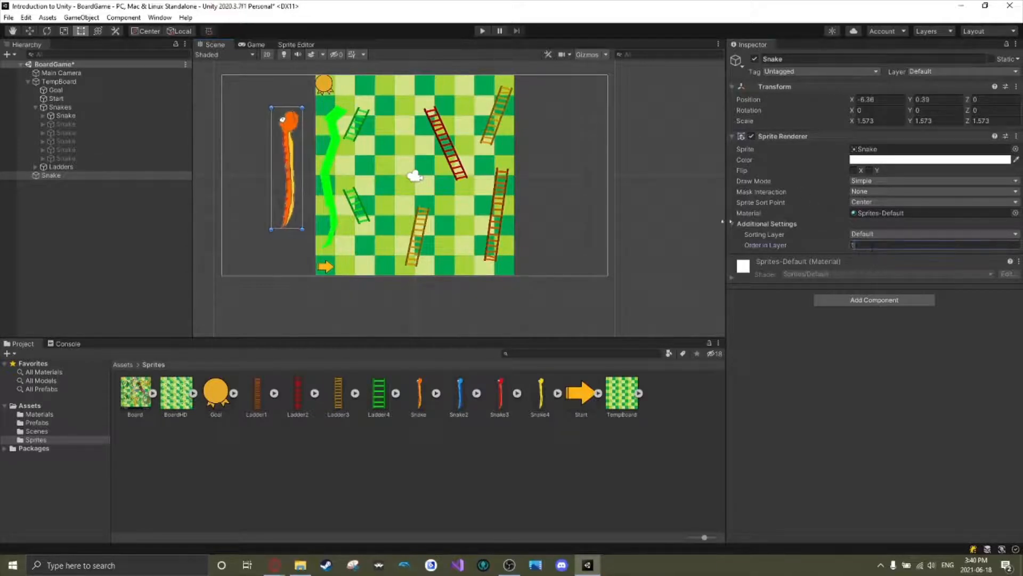
pyautogui.moveTo(64, 175); pyautogui.dragTo(80, 108)
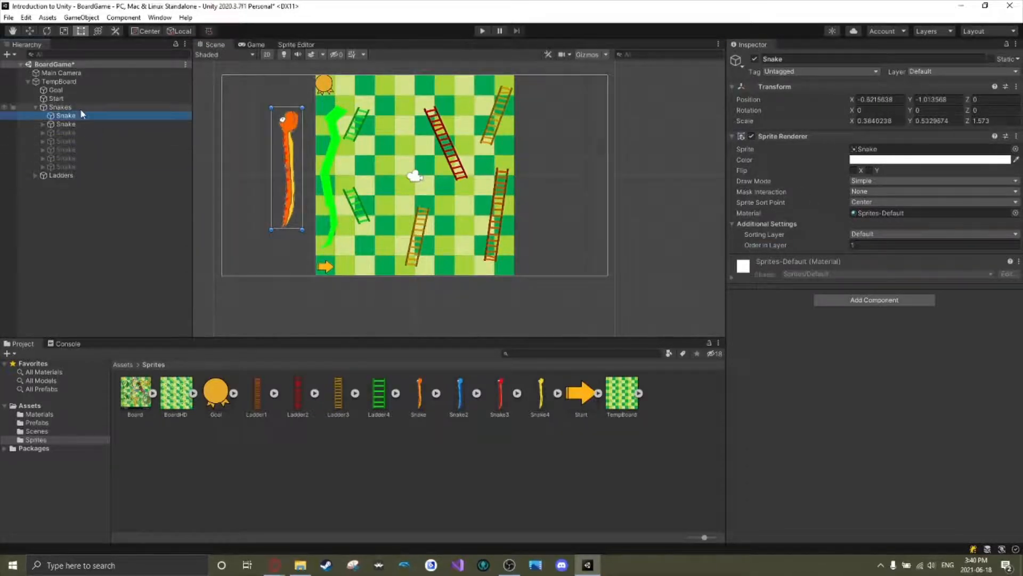
# Compare the orange Snake with the green placeholder, adjust its Y scale to about 0.596 and leave it beside the board.
pyautogui.moveTo(295, 164); pyautogui.dragTo(339, 187)
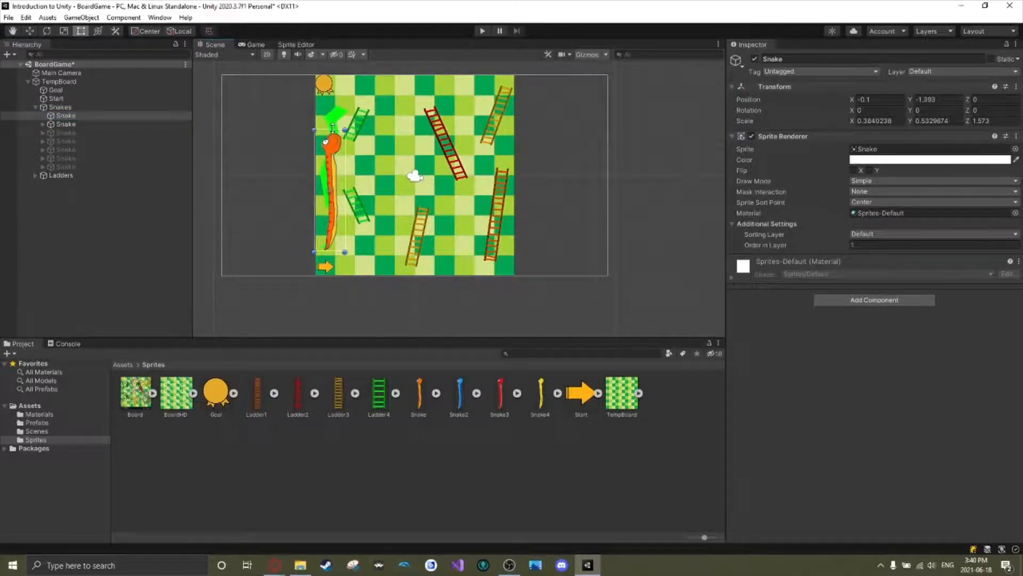
pyautogui.moveTo(333, 128); pyautogui.dragTo(344, 102)
pyautogui.moveTo(349, 171); pyautogui.dragTo(366, 171)
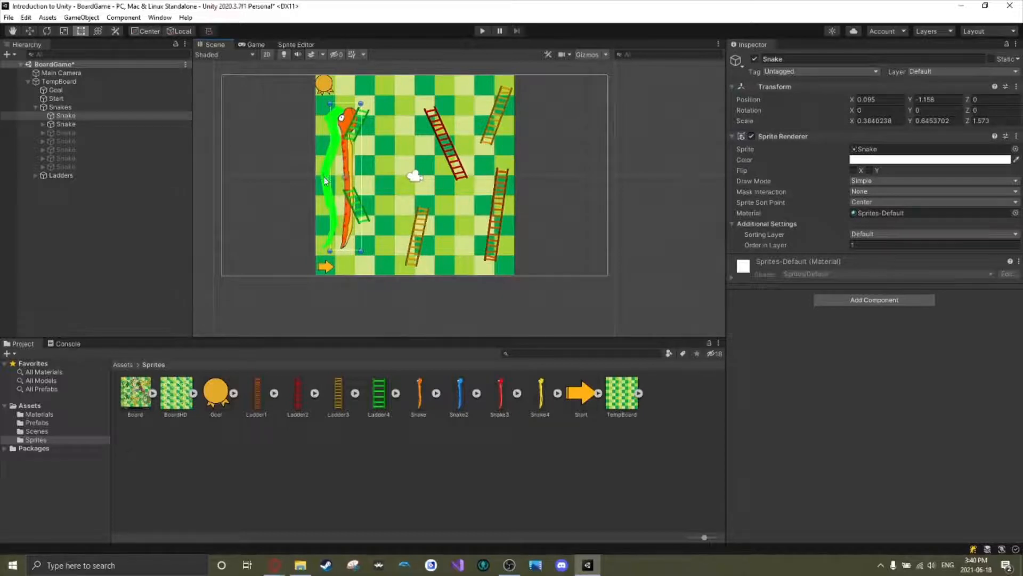
pyautogui.moveTo(351, 154); pyautogui.dragTo(282, 151)
pyautogui.moveTo(282, 100); pyautogui.dragTo(282, 110)
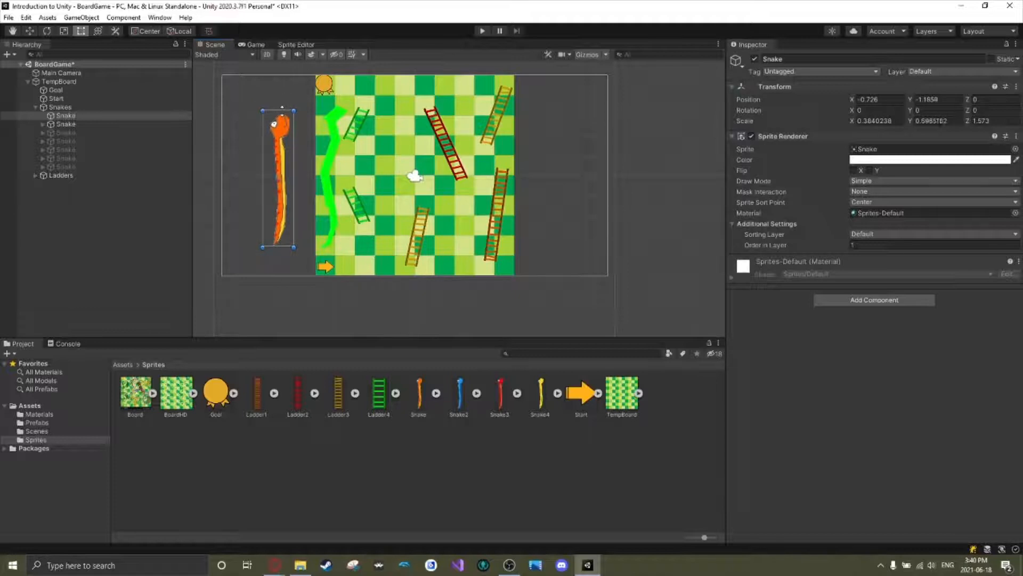
pyautogui.moveTo(275, 149); pyautogui.dragTo(279, 142)
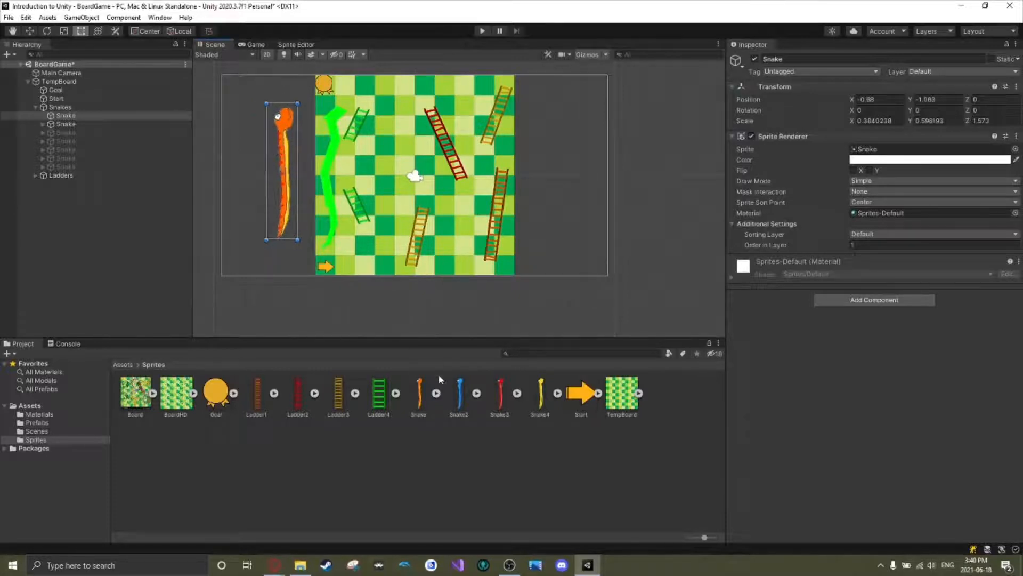
# Open the orange Snake sprite asset in the Sprite Editor and switch to the Skinning Editor.
pyautogui.click(419, 397)
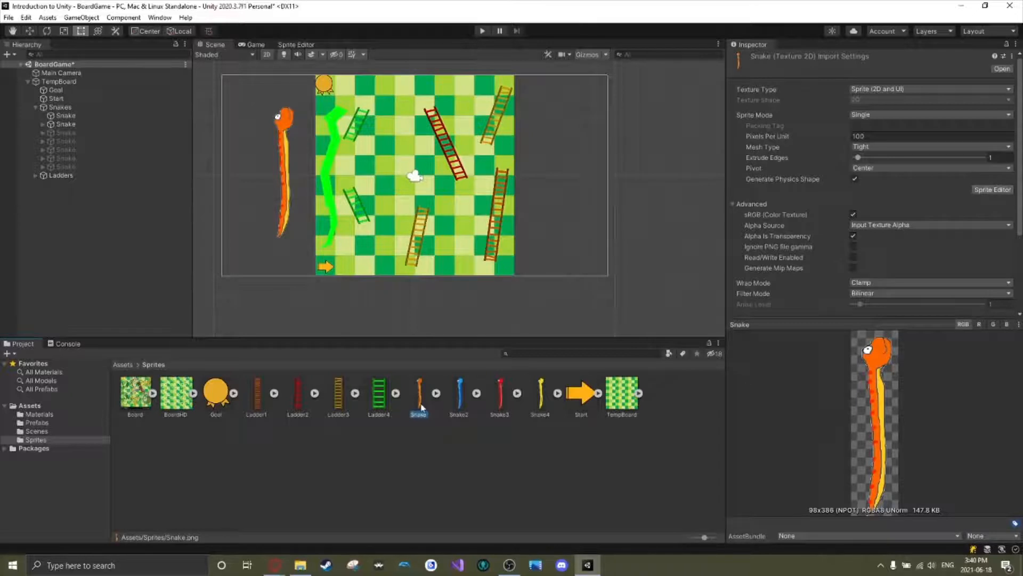
pyautogui.click(993, 190)
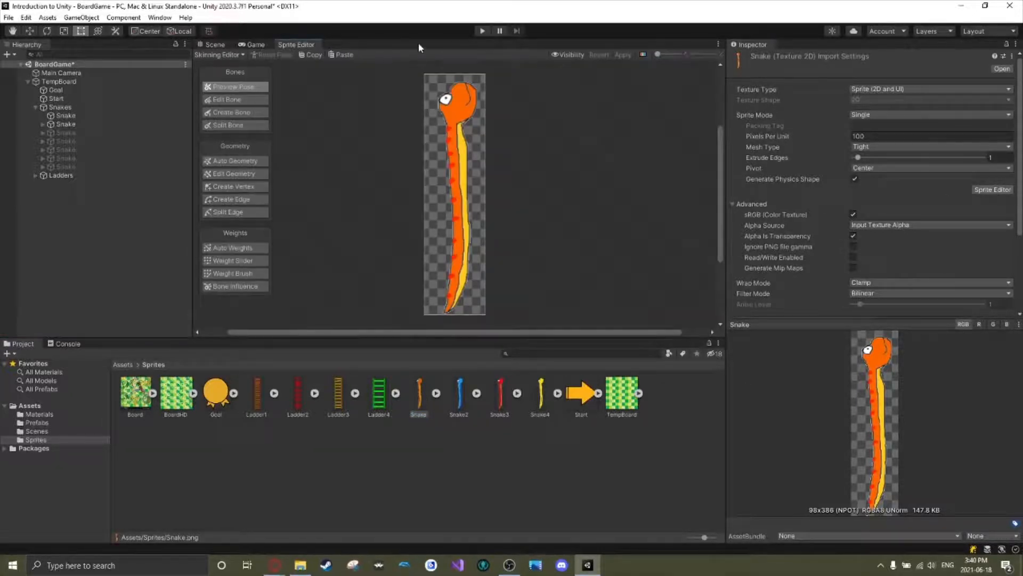
pyautogui.click(238, 56)
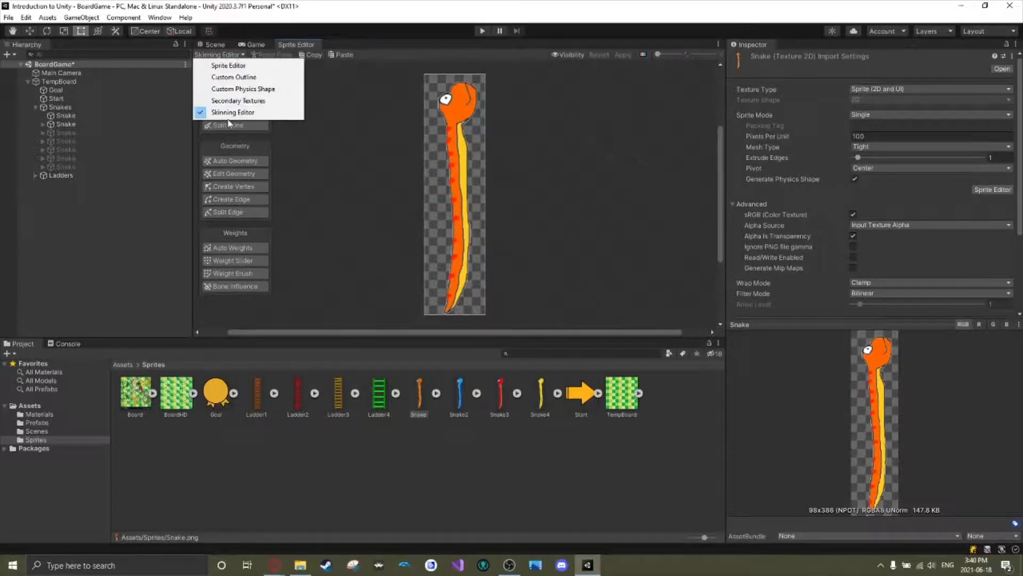
pyautogui.click(235, 63)
pyautogui.click(235, 55)
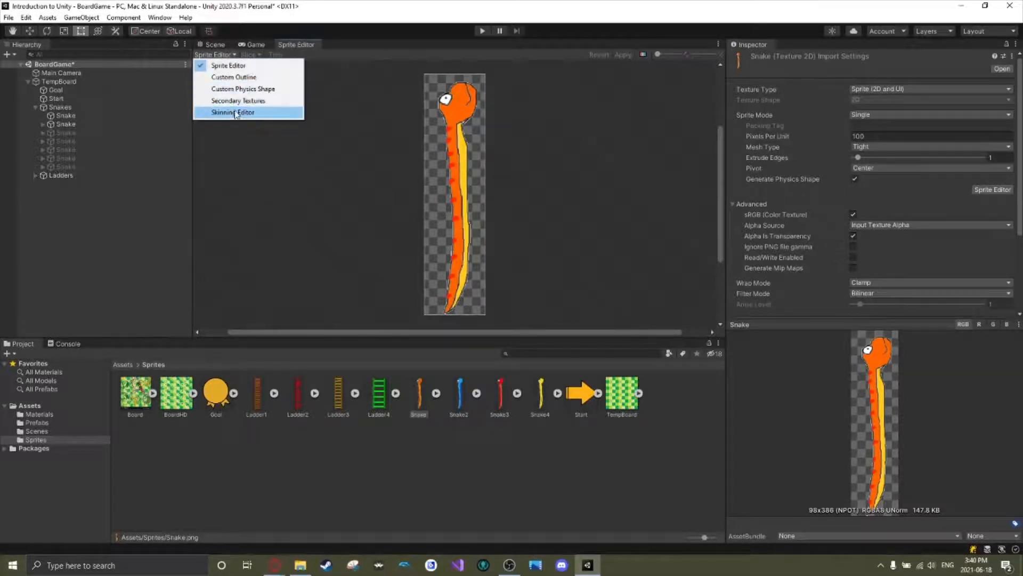
pyautogui.click(236, 113)
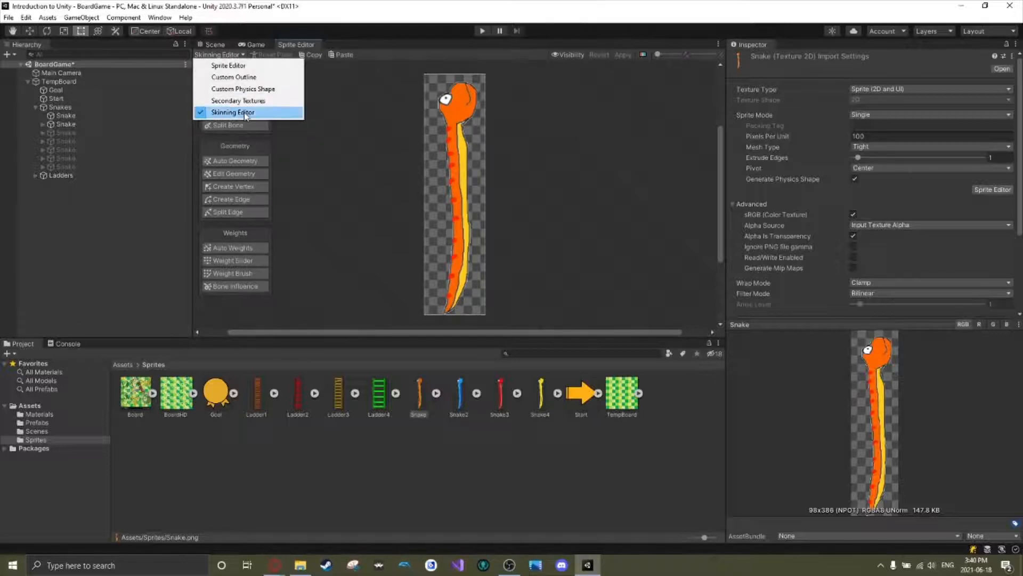
pyautogui.click(245, 114)
pyautogui.click(215, 55)
pyautogui.click(224, 113)
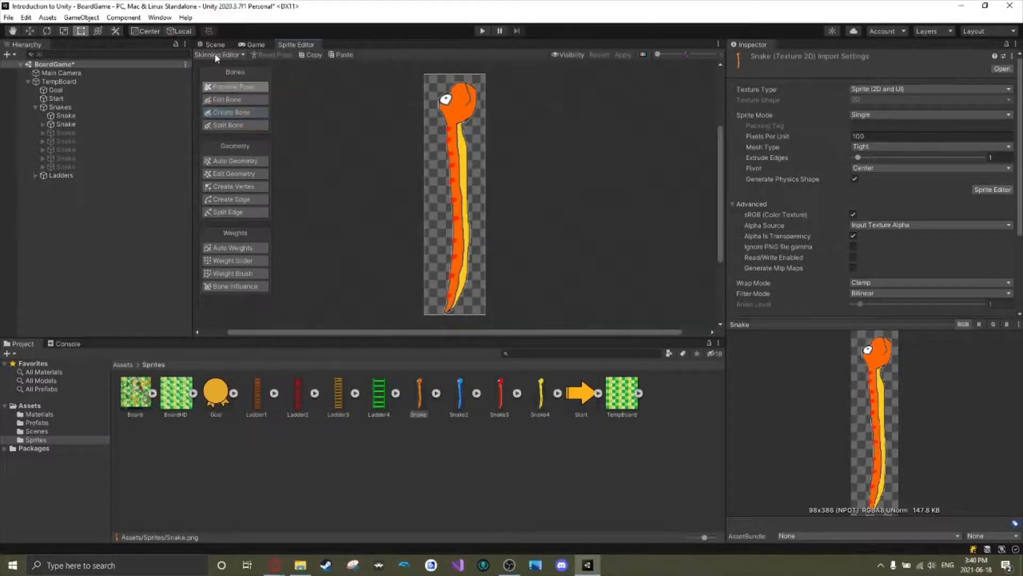
pyautogui.click(216, 55)
pyautogui.click(228, 65)
pyautogui.click(213, 55)
pyautogui.click(228, 113)
# Auto-generate the snake's mesh geometry with Outline Detail 91, Alpha Tolerance 137, Subdivide 79 and Weights enabled, and inspect the mesh.
pyautogui.click(239, 160)
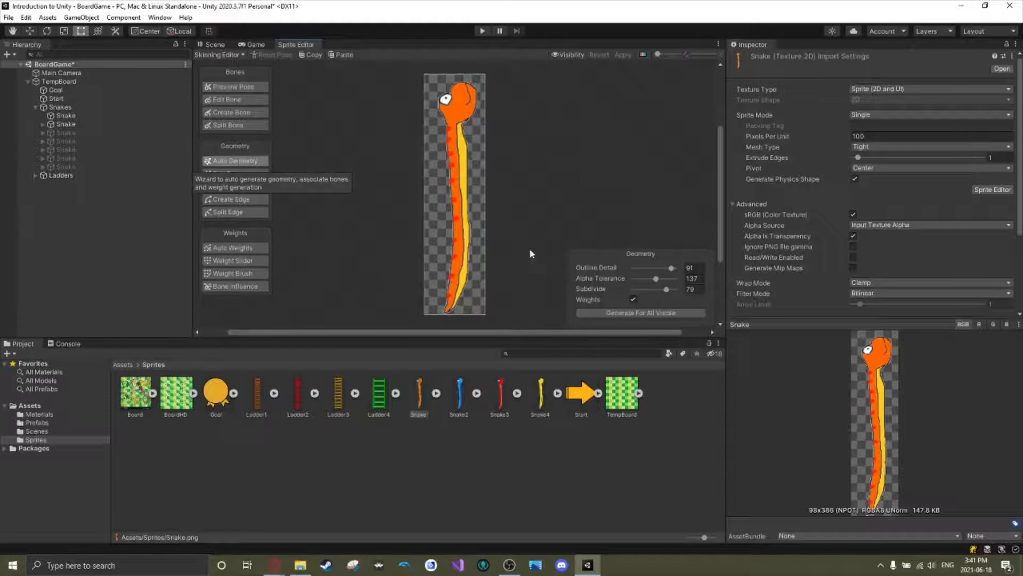
pyautogui.click(648, 312)
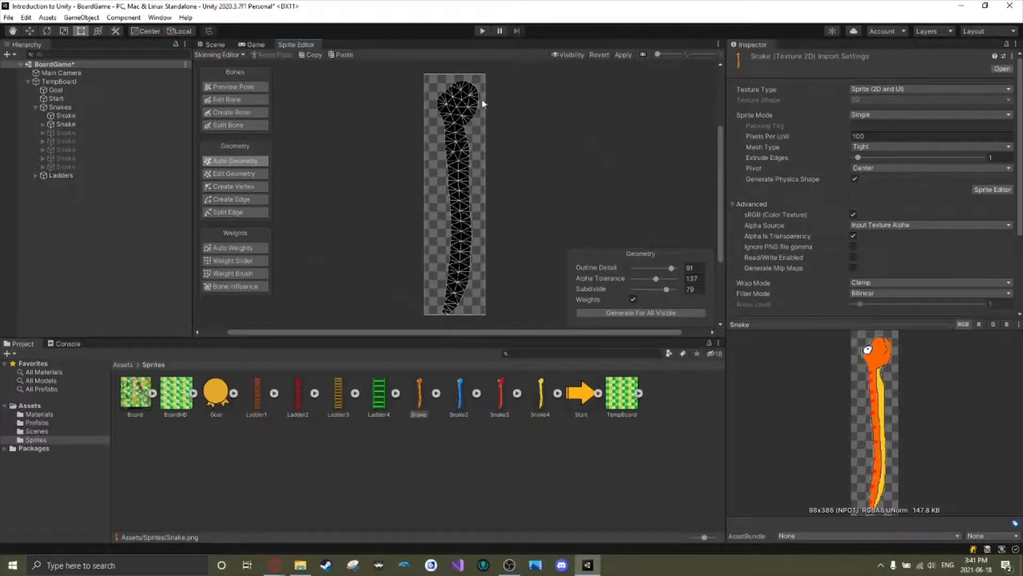
pyautogui.scroll(5, 469, 122)
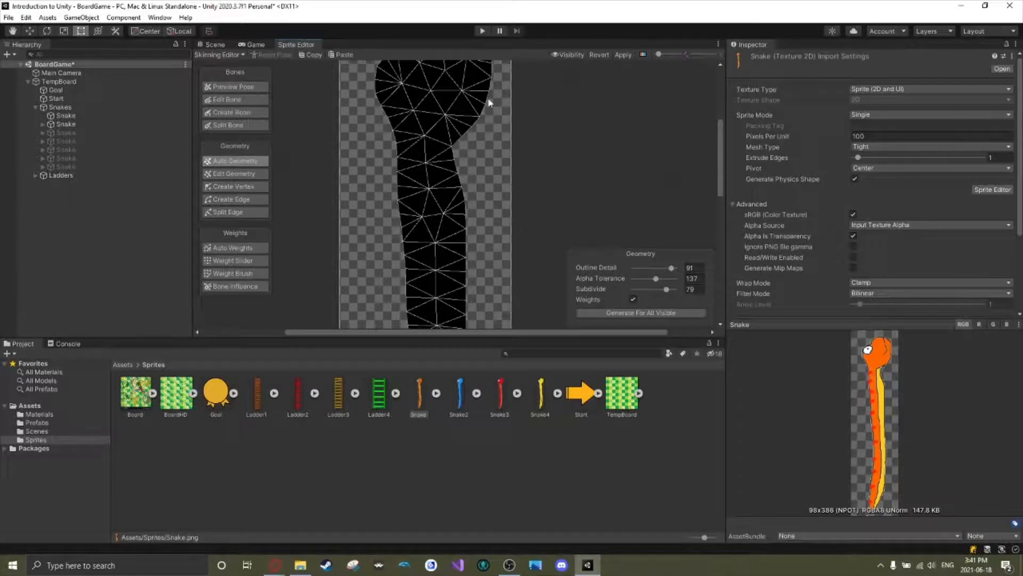
pyautogui.scroll(-4, 566, 206)
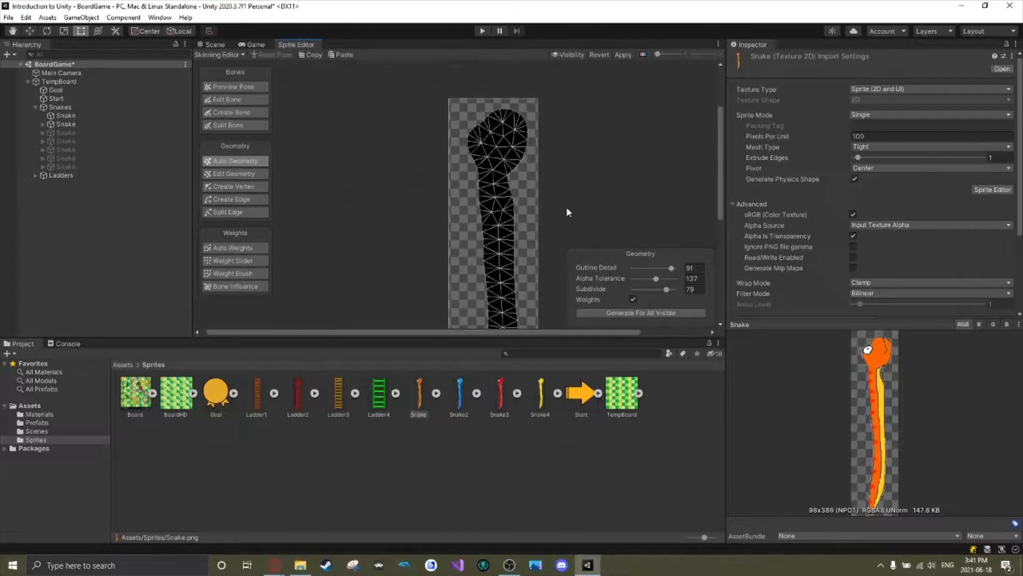
pyautogui.scroll(-4, 450, 203)
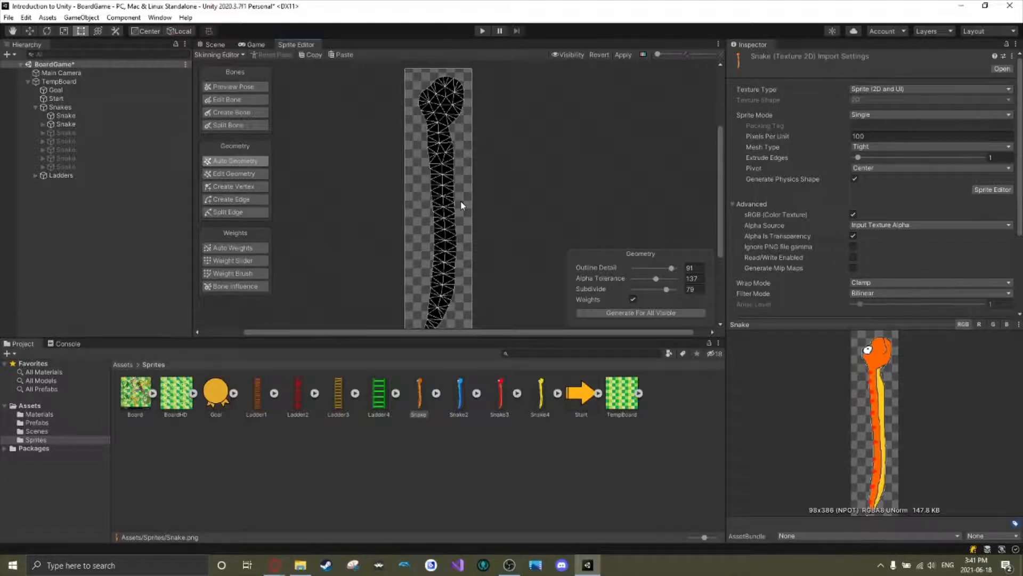
pyautogui.scroll(-1, 474, 183)
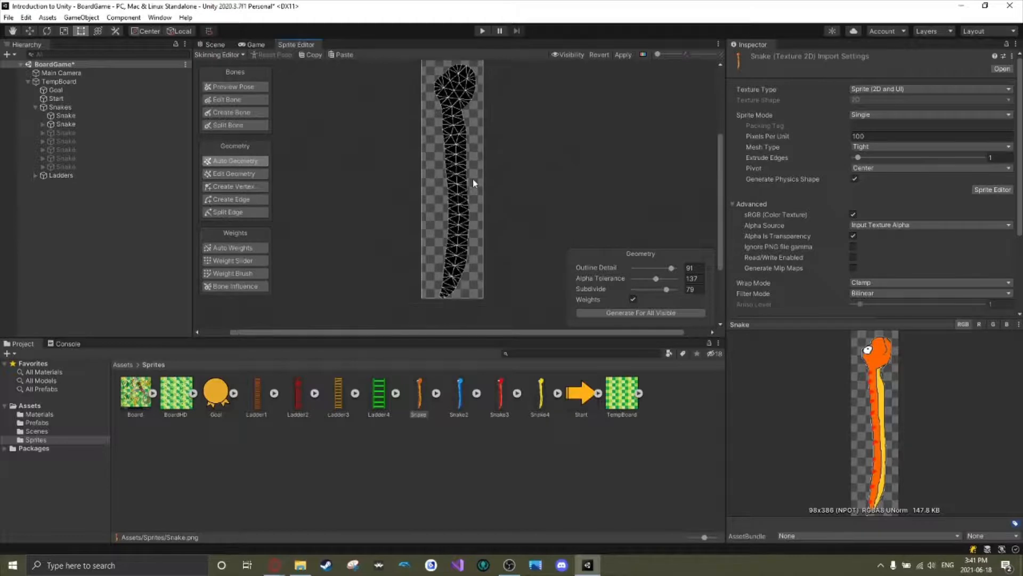
pyautogui.scroll(1, 472, 154)
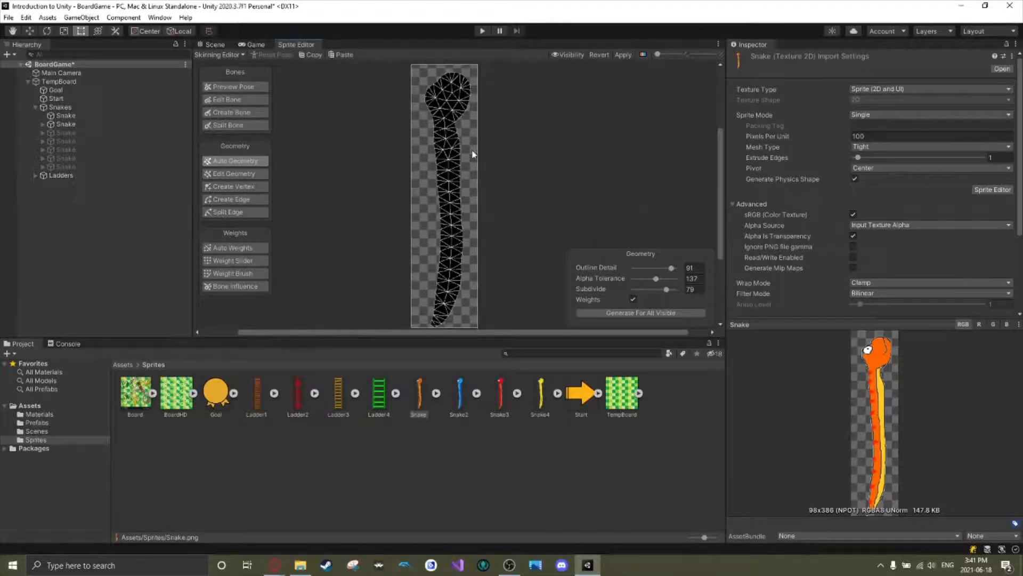
pyautogui.scroll(-1, 471, 155)
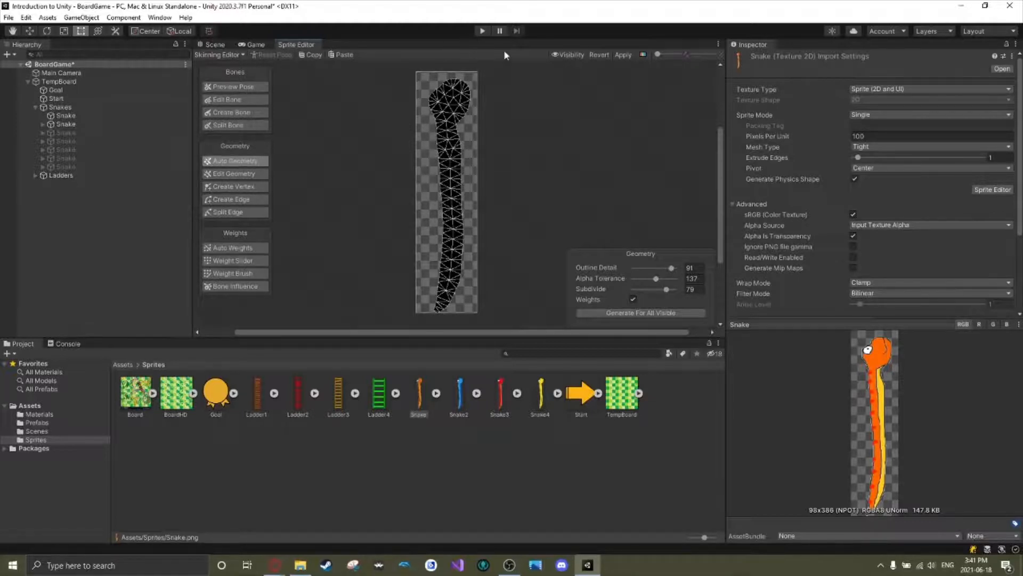
# Check the orange Snake in the scene, return to the Sprite Editor and lower the mesh opacity in its visibility settings.
pyautogui.click(219, 45)
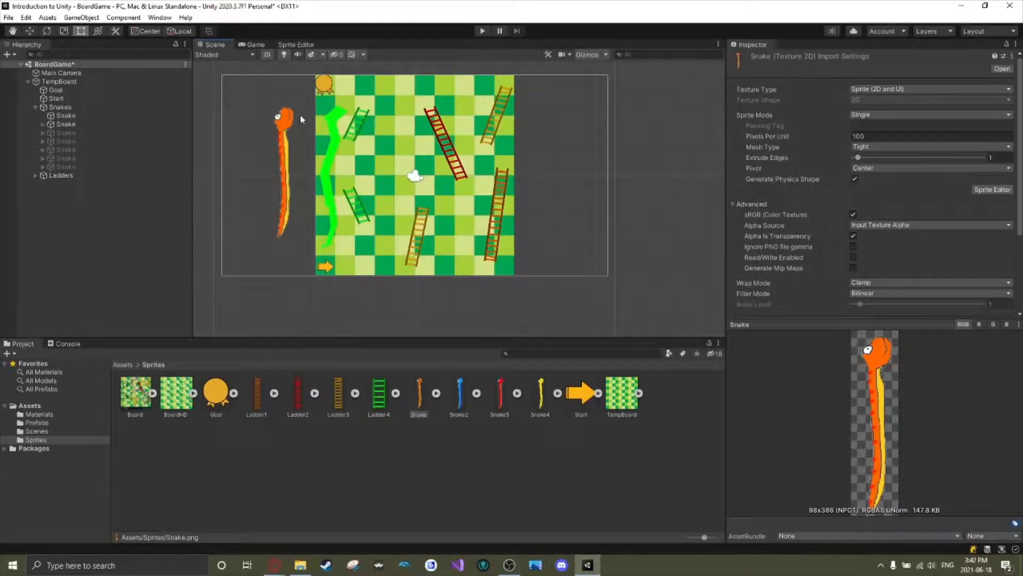
pyautogui.click(280, 123)
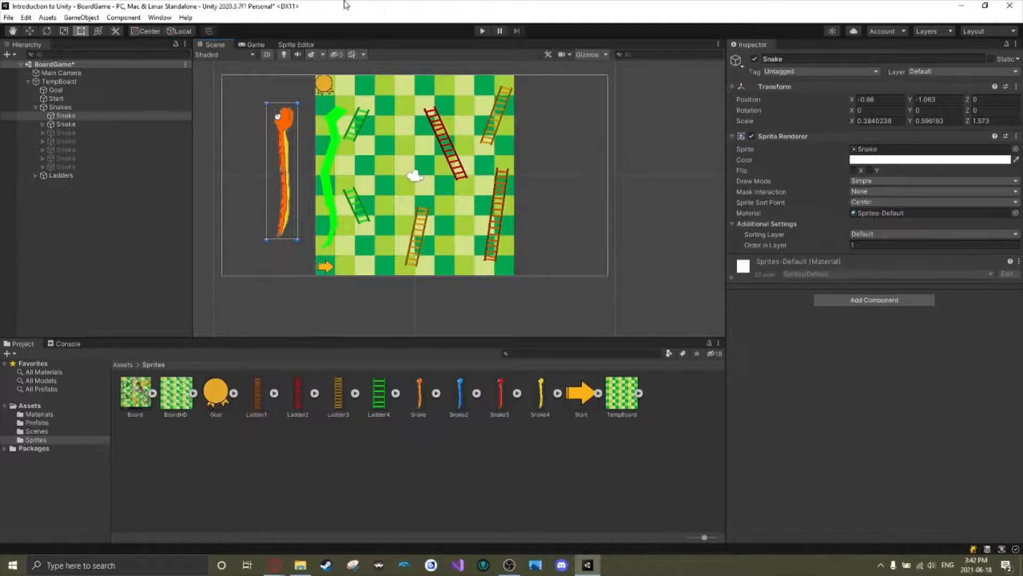
pyautogui.click(295, 45)
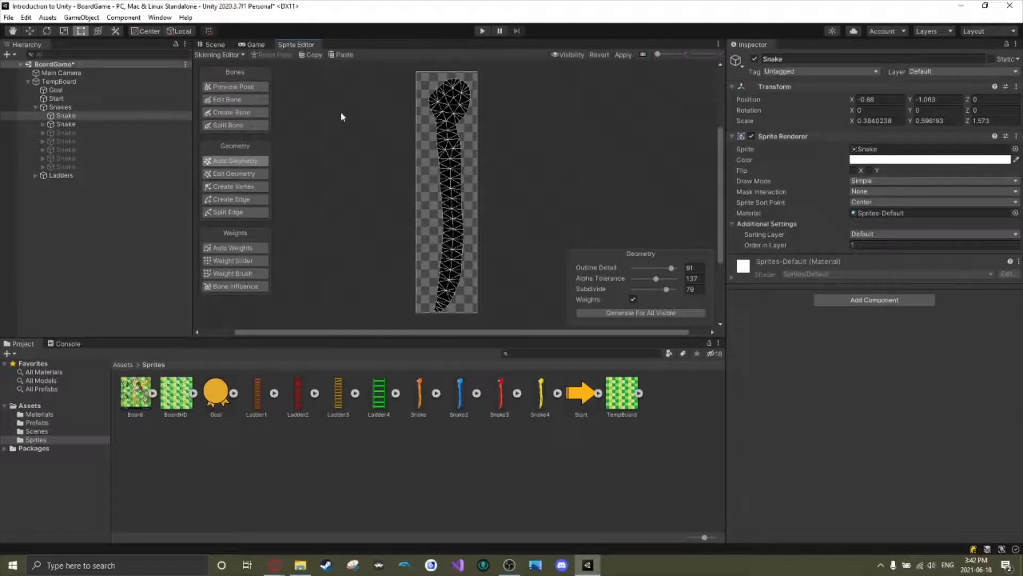
pyautogui.click(569, 54)
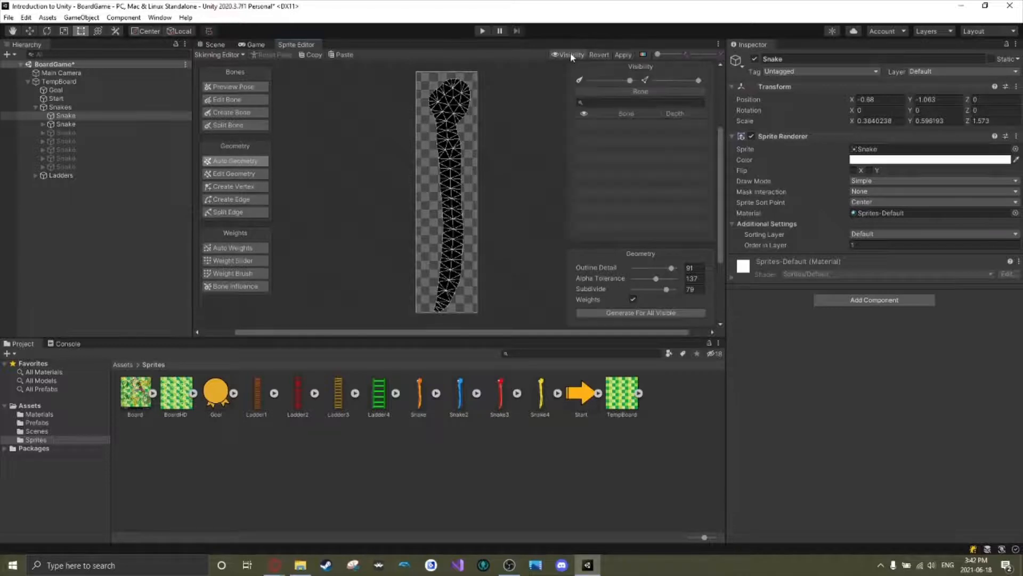
pyautogui.moveTo(699, 80); pyautogui.dragTo(655, 80)
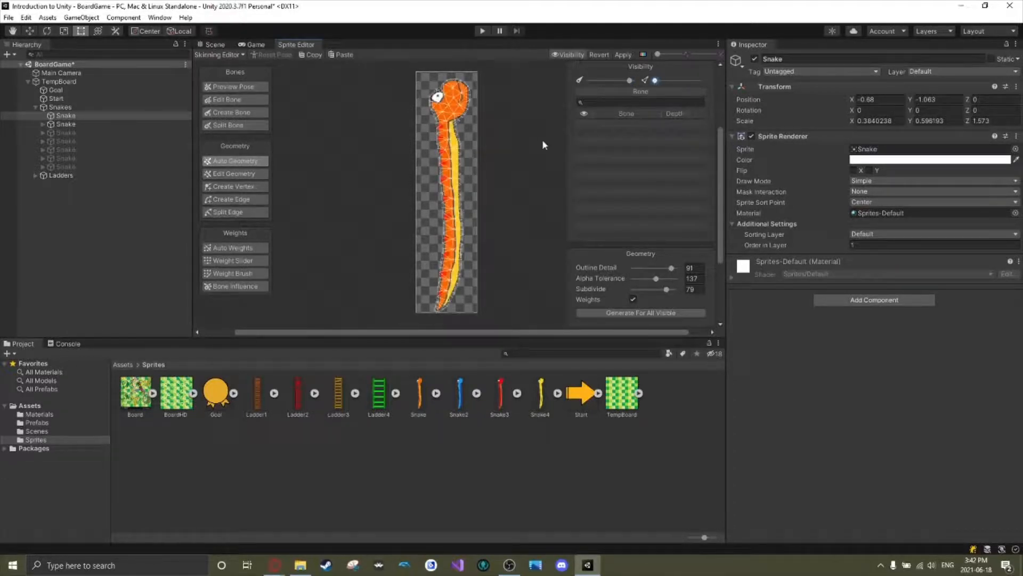
pyautogui.click(580, 55)
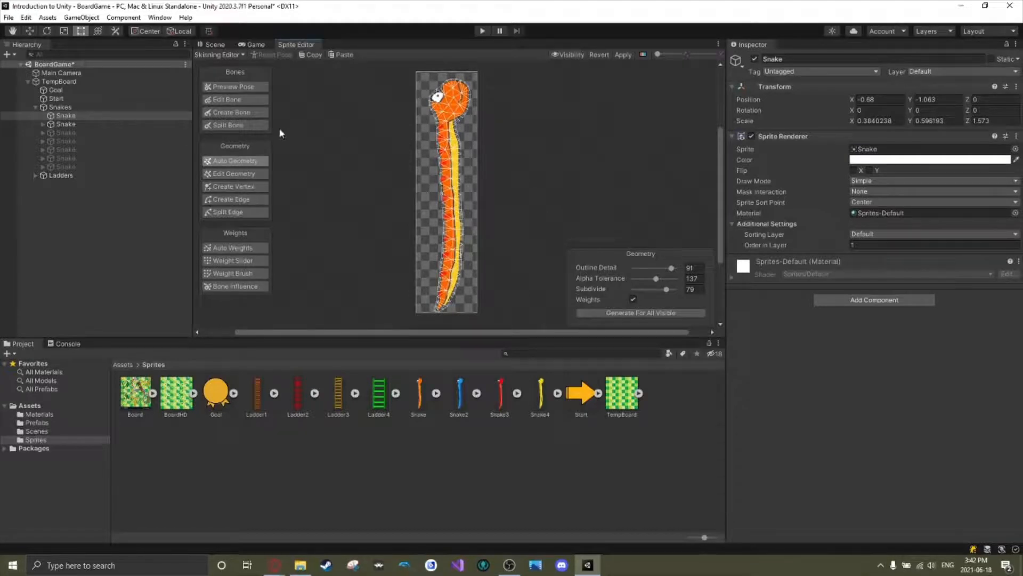
# Create a connected chain of 11 bones down the middle of the snake from its head to the tip of its tail.
pyautogui.click(234, 114)
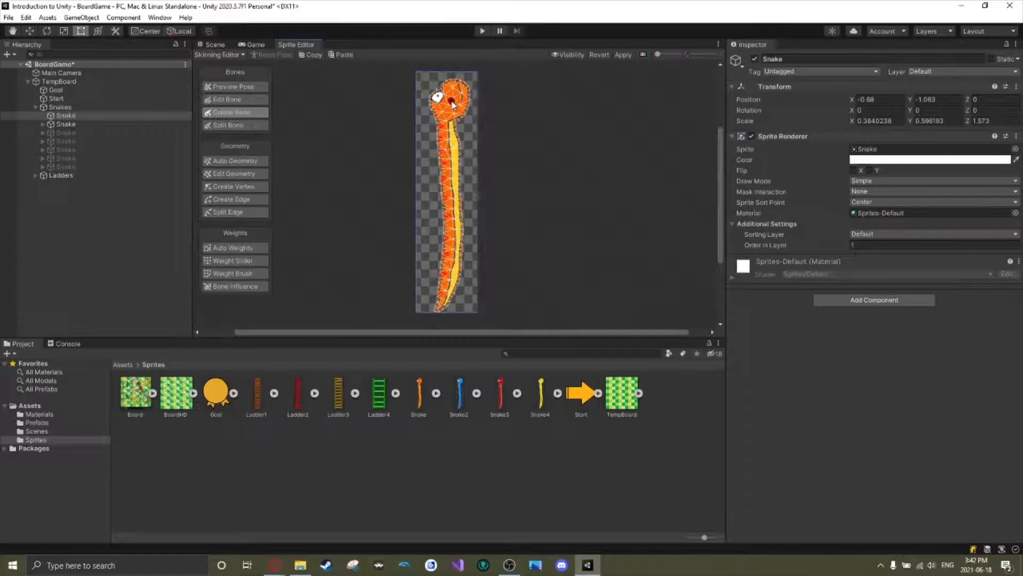
pyautogui.click(451, 101)
pyautogui.click(446, 115)
pyautogui.click(447, 140)
pyautogui.click(450, 158)
pyautogui.click(450, 176)
pyautogui.click(451, 199)
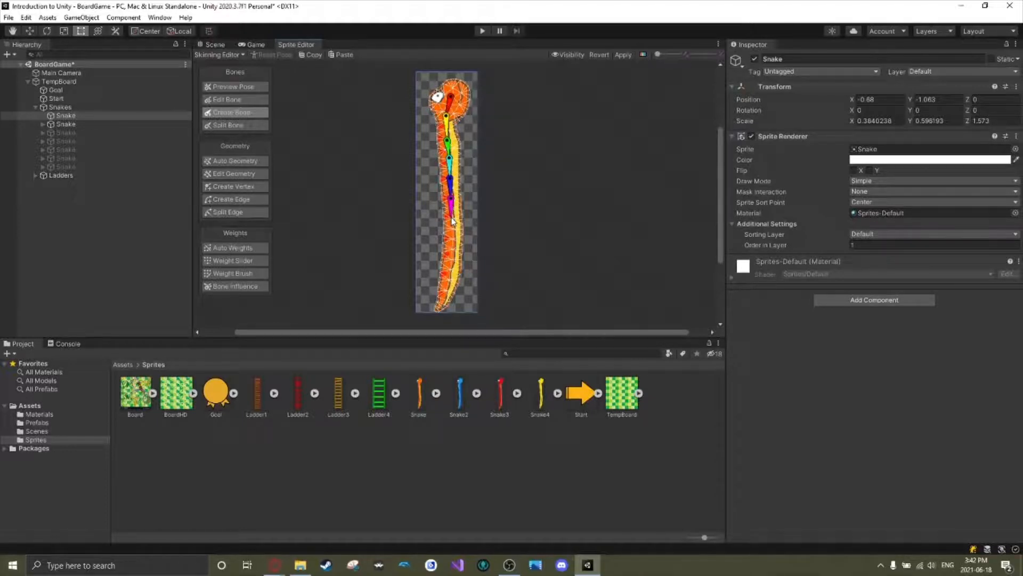
pyautogui.click(452, 218)
pyautogui.click(452, 239)
pyautogui.click(451, 257)
pyautogui.click(450, 280)
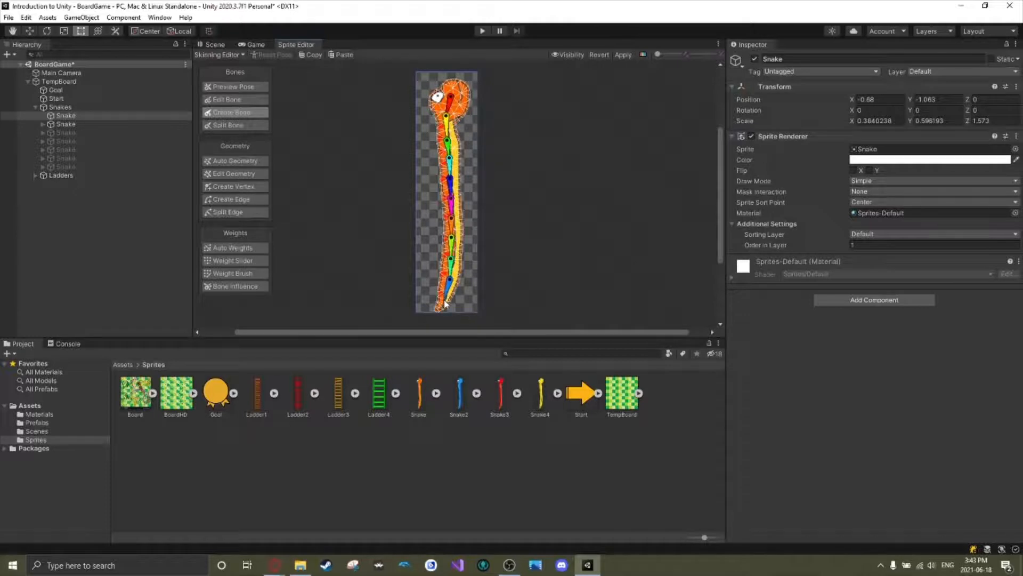
pyautogui.click(445, 301)
pyautogui.click(437, 310)
pyautogui.rightClick(437, 310)
pyautogui.click(427, 257)
pyautogui.rightClick(427, 211)
pyautogui.click(431, 241)
pyautogui.rightClick(428, 196)
# Test the bone chain in Preview Pose by bending several bones, and undo the pose changes.
pyautogui.click(250, 88)
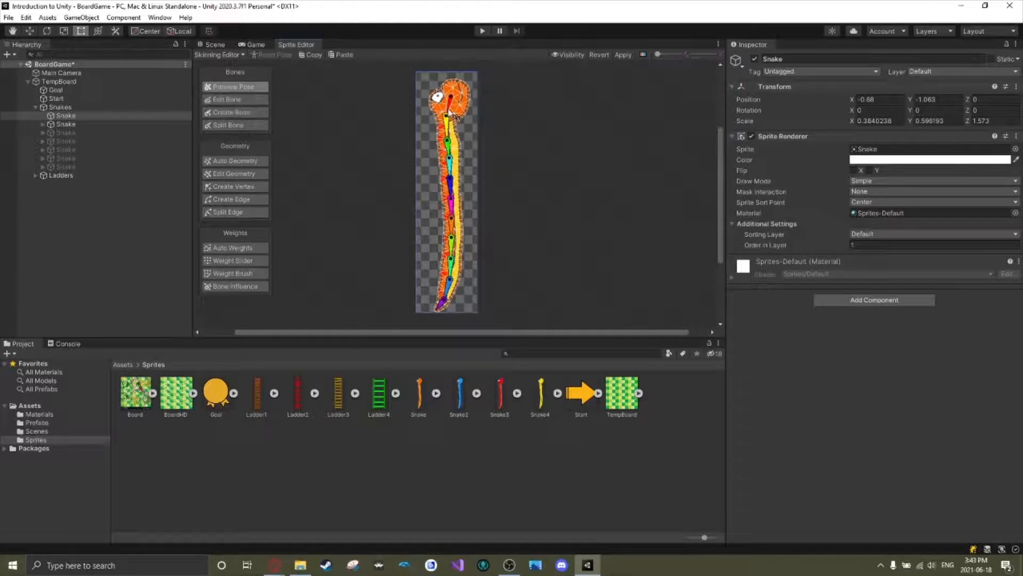
pyautogui.moveTo(448, 118)
pyautogui.mouseDown()
pyautogui.moveTo(439, 103)
pyautogui.moveTo(419, 106)
pyautogui.moveTo(460, 120)
pyautogui.mouseUp()
pyautogui.moveTo(461, 125); pyautogui.dragTo(456, 140)
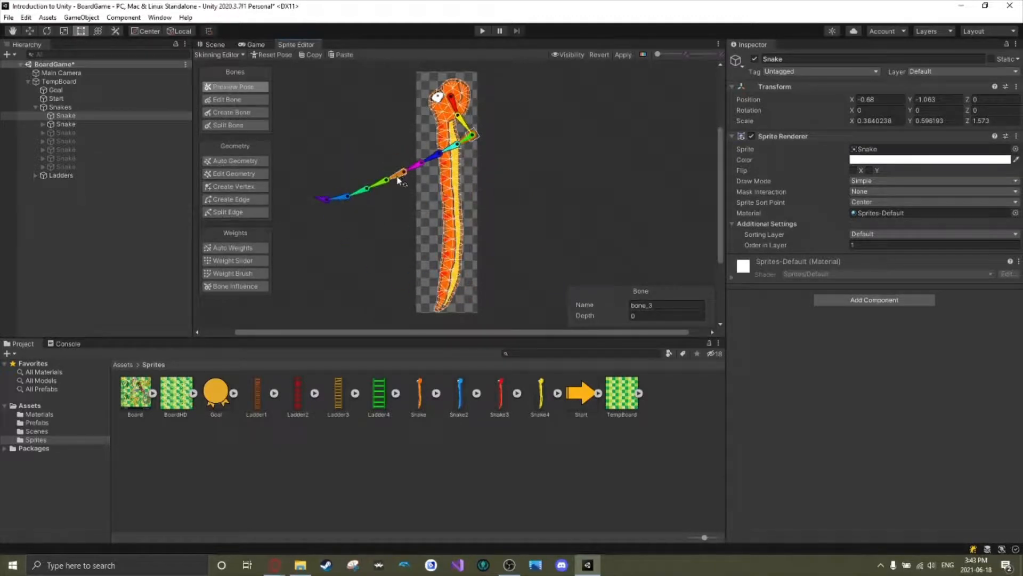
pyautogui.moveTo(396, 176); pyautogui.dragTo(433, 240)
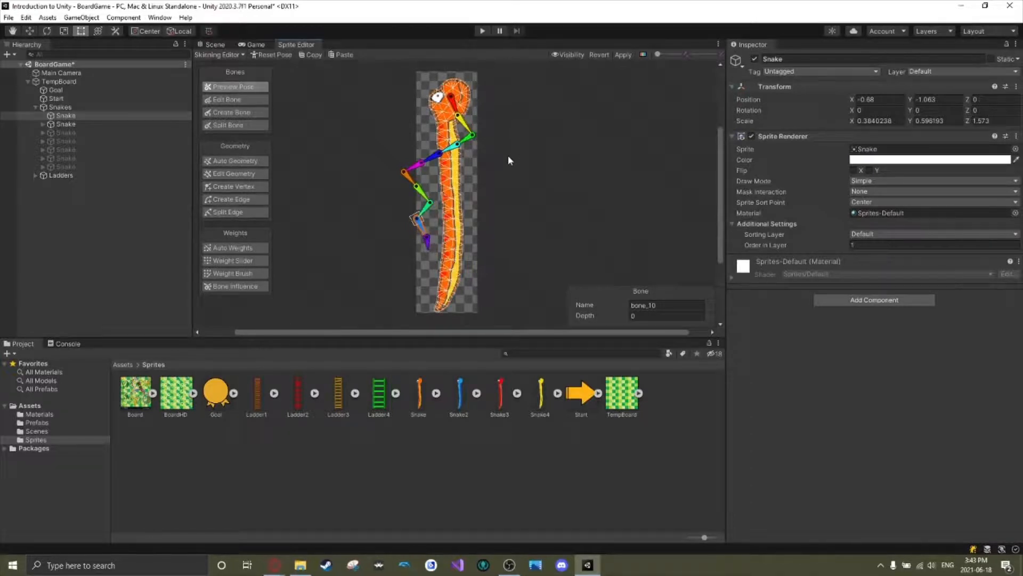
pyautogui.hotkey('ctrl', 'z')
pyautogui.hotkey('ctrl', 'z')
pyautogui.hotkey('ctrl', 'z')
pyautogui.hotkey('ctrl', 'z')
pyautogui.hotkey('ctrl', 'z')
pyautogui.hotkey('ctrl', 'z')
pyautogui.hotkey('ctrl', 'z')
pyautogui.hotkey('ctrl', 'z')
pyautogui.hotkey('ctrl', 'z')
pyautogui.hotkey('ctrl', 'z')
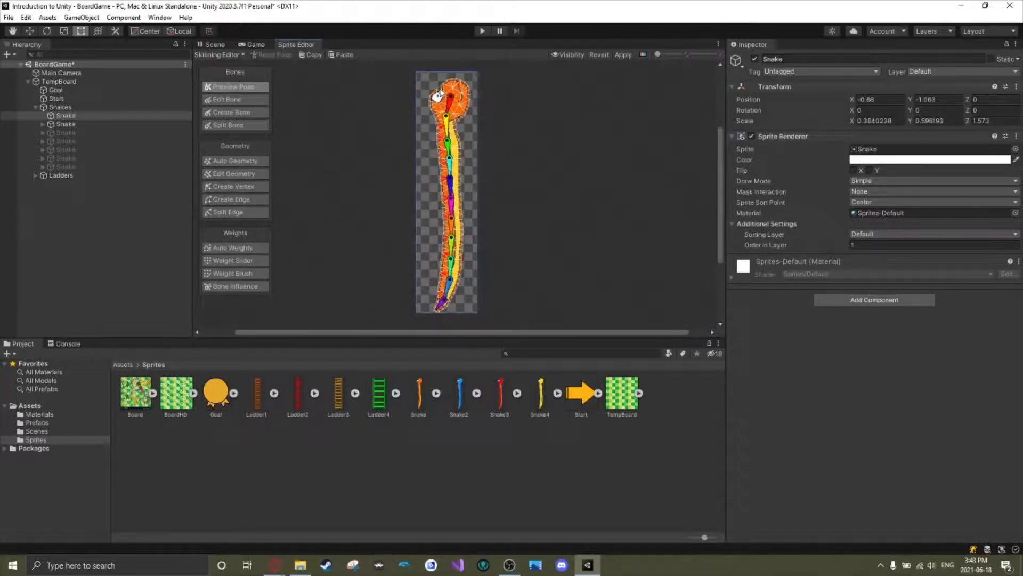
# Select individual bones along the snake and try to box-select the whole bone chain.
pyautogui.click(451, 101)
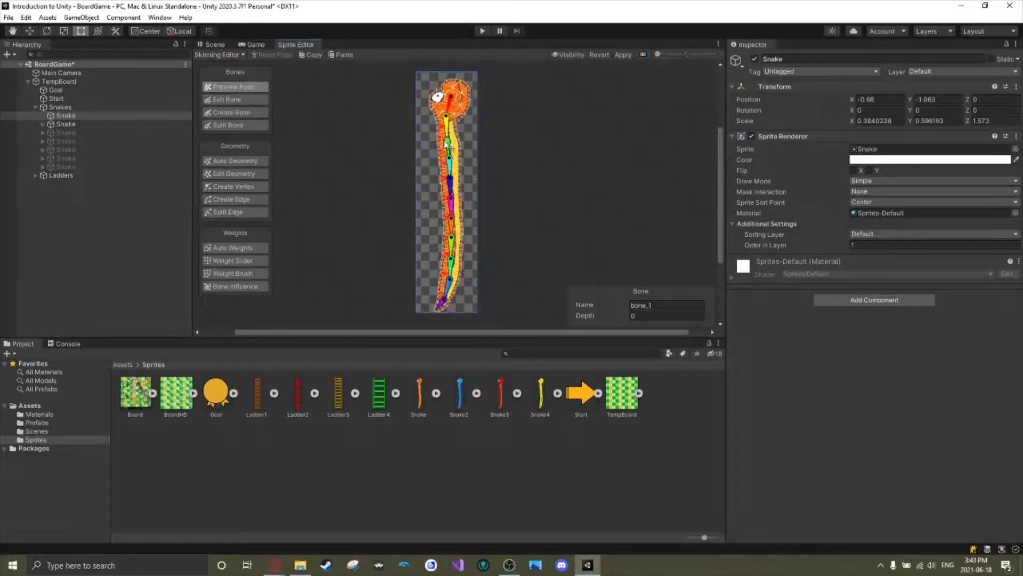
pyautogui.click(448, 165)
pyautogui.click(452, 202)
pyautogui.moveTo(453, 311); pyautogui.dragTo(447, 70)
pyautogui.moveTo(471, 312); pyautogui.dragTo(429, 75)
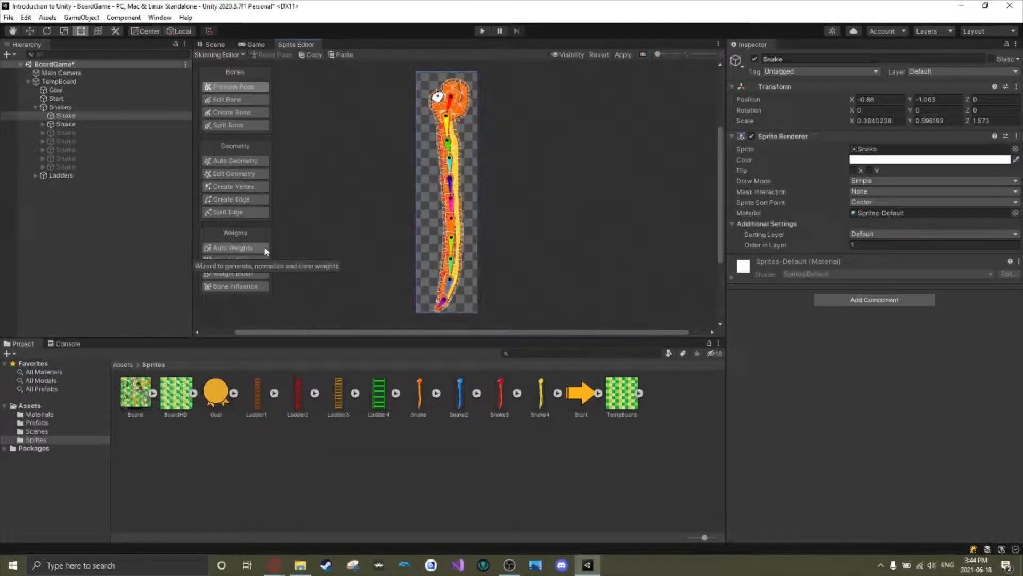
pyautogui.moveTo(416, 75); pyautogui.dragTo(484, 315)
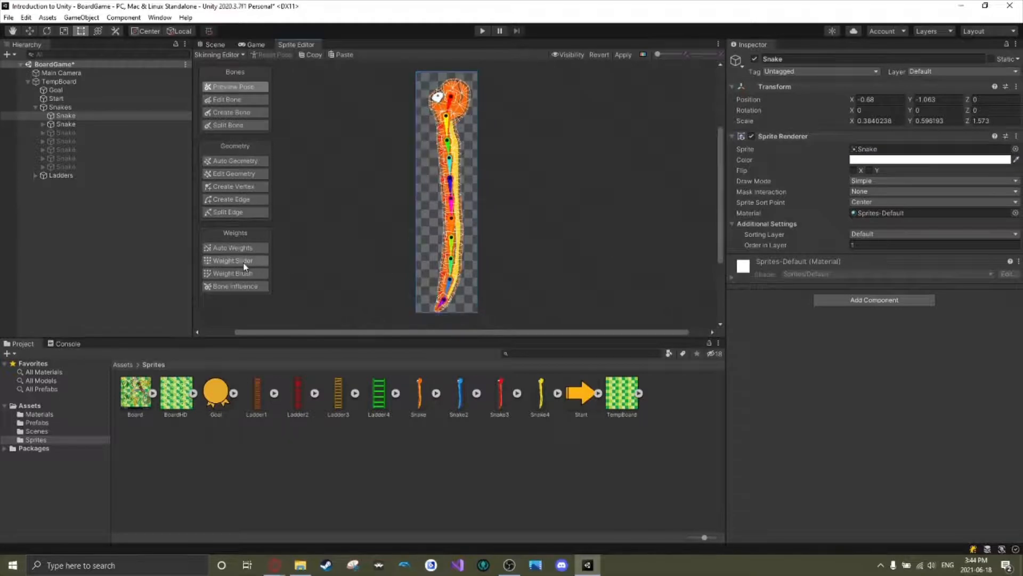
# Generate auto weights for the orange snake's mesh and raise the mesh opacity to maximum to inspect the weight colours along the body.
pyautogui.click(255, 249)
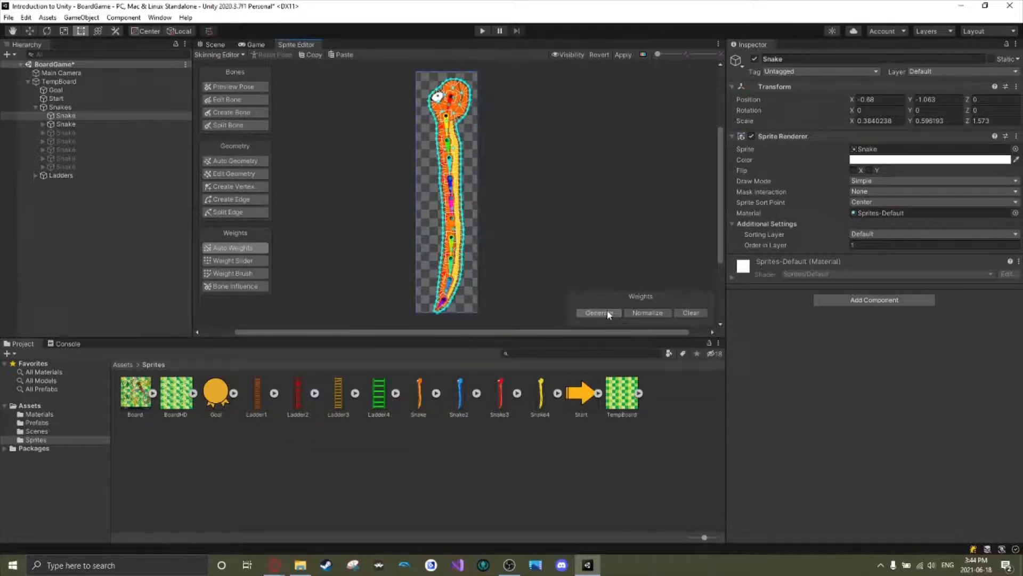
pyautogui.click(570, 55)
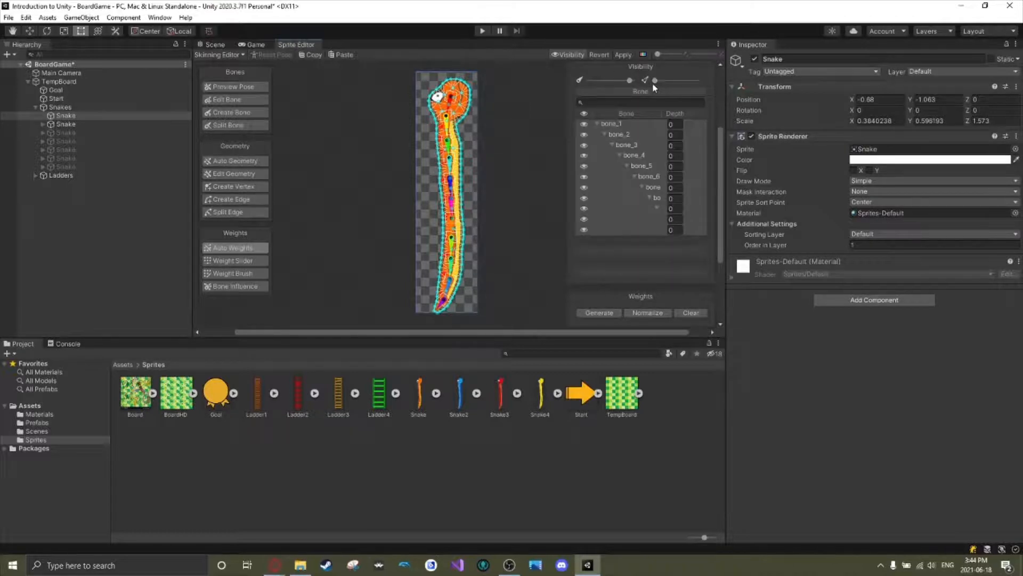
pyautogui.moveTo(655, 80); pyautogui.dragTo(700, 81)
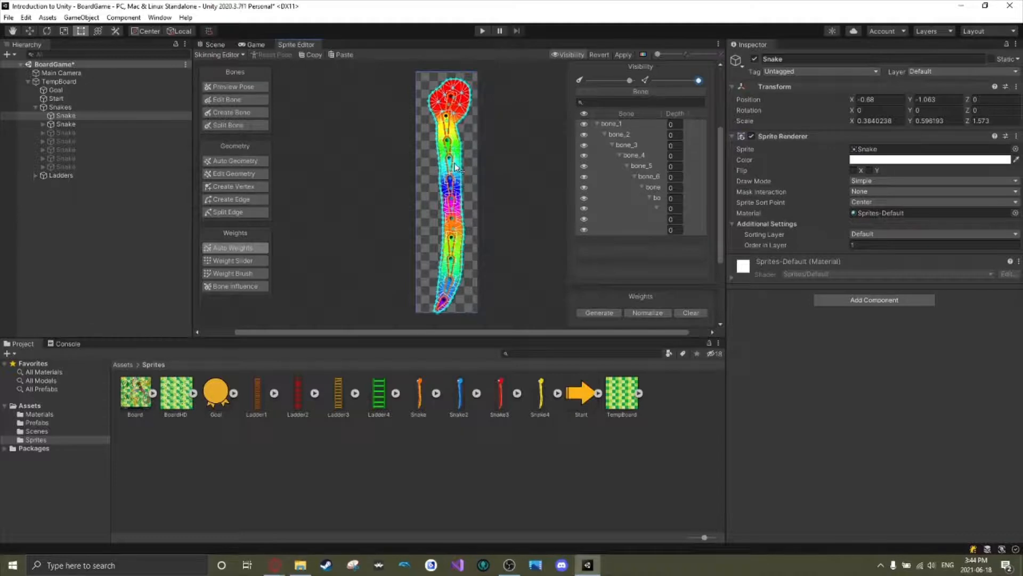
pyautogui.scroll(3, 457, 167)
pyautogui.scroll(2, 457, 167)
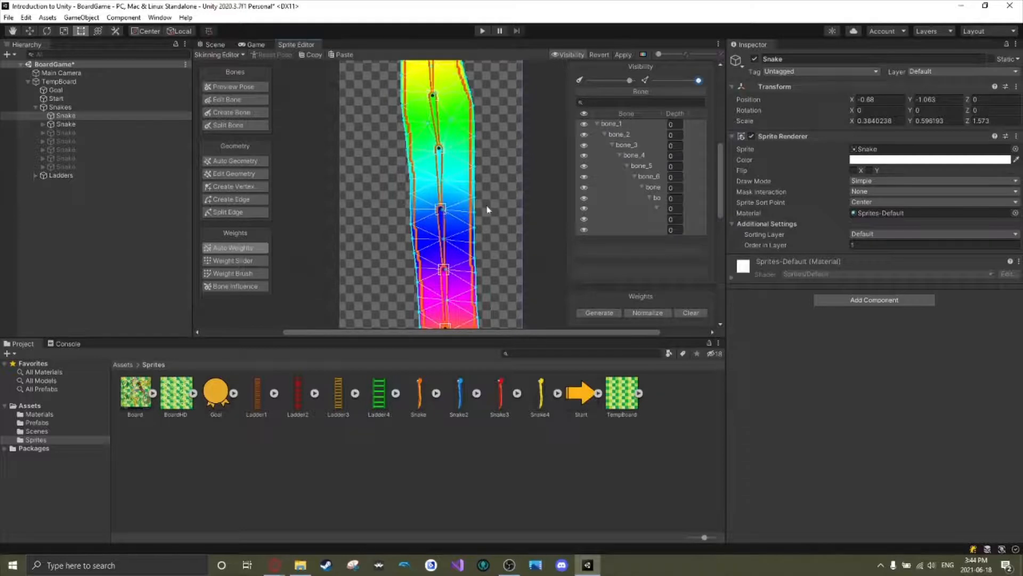
pyautogui.scroll(-4, 445, 209)
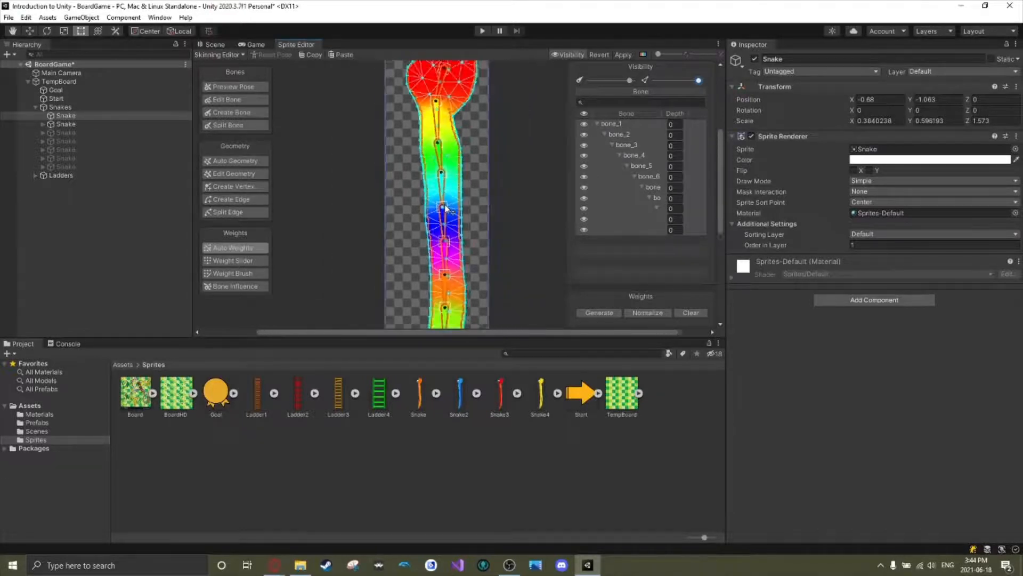
# Test the generated weights in Preview Pose by bending the snake's body sideways just below the head.
pyautogui.click(235, 86)
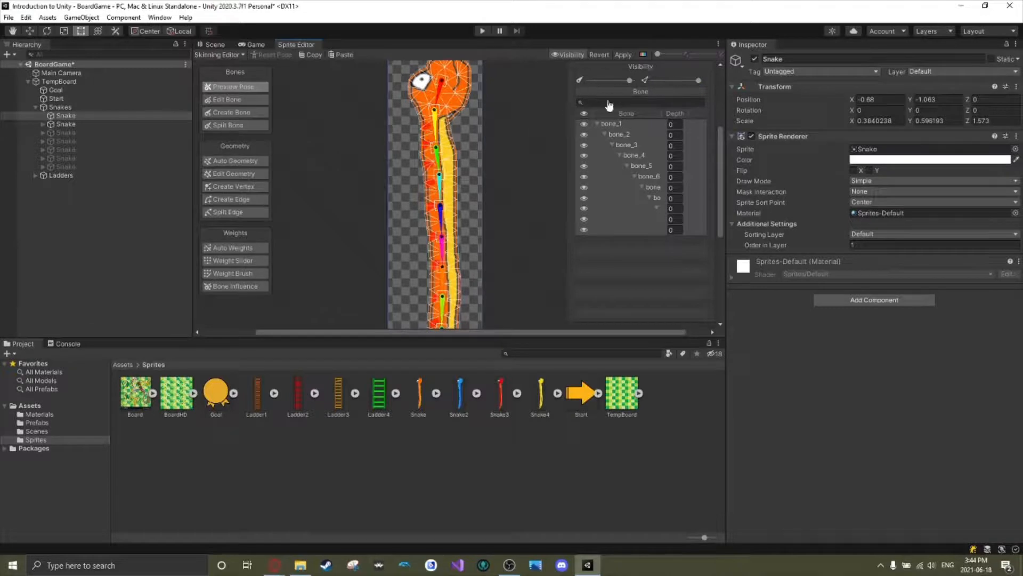
pyautogui.moveTo(436, 140)
pyautogui.mouseDown()
pyautogui.moveTo(415, 147)
pyautogui.moveTo(443, 142)
pyautogui.mouseUp()
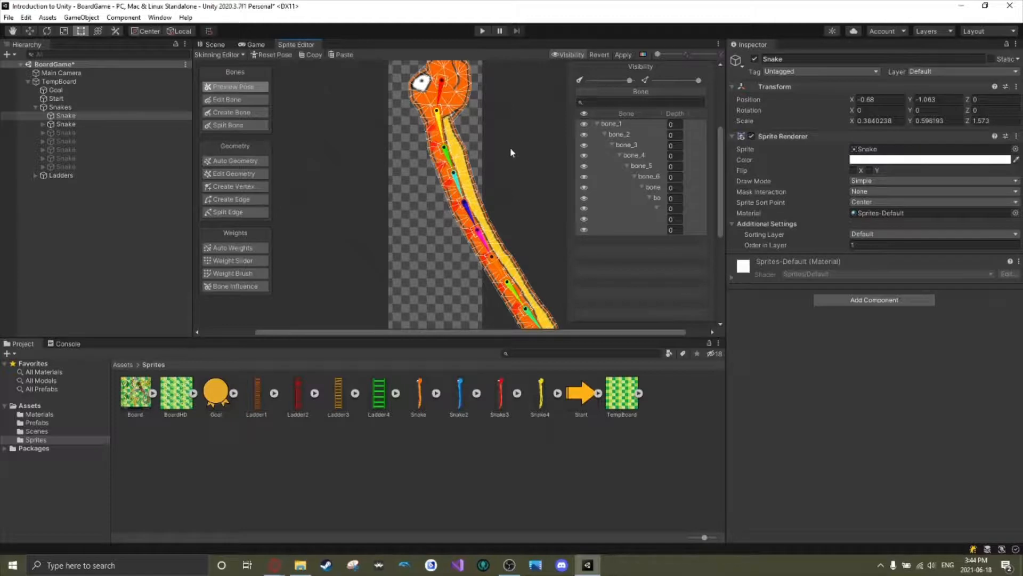
pyautogui.scroll(-2, 515, 171)
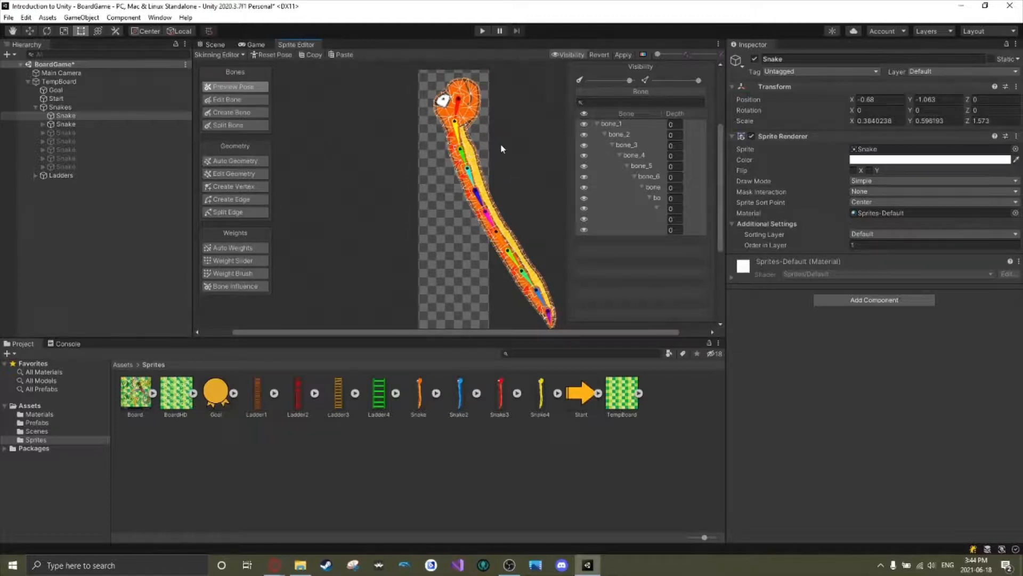
# Switch to Edit Bone and try selecting the head bone and the bone below it, individually and by box selection.
pyautogui.click(247, 101)
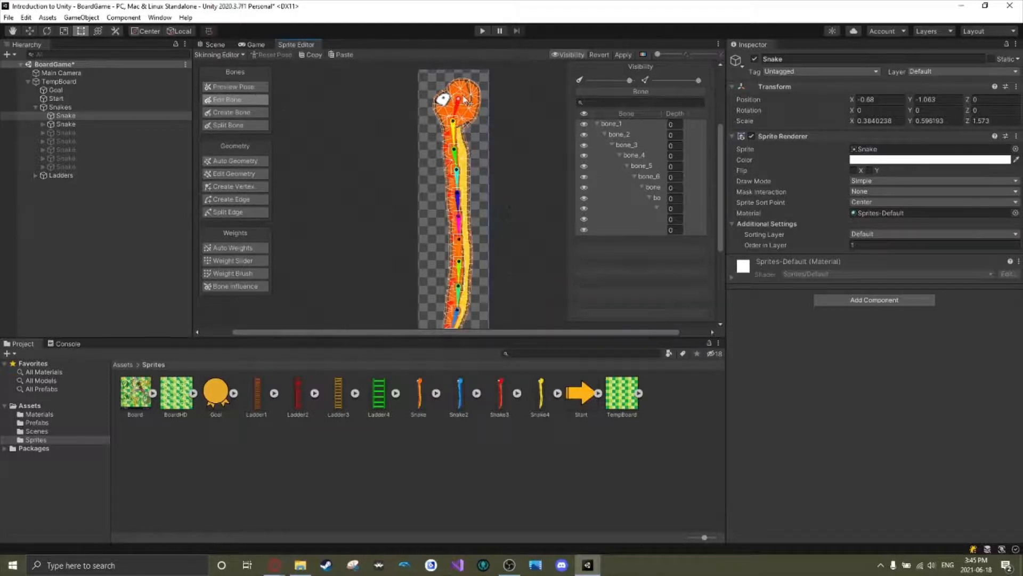
pyautogui.click(448, 85)
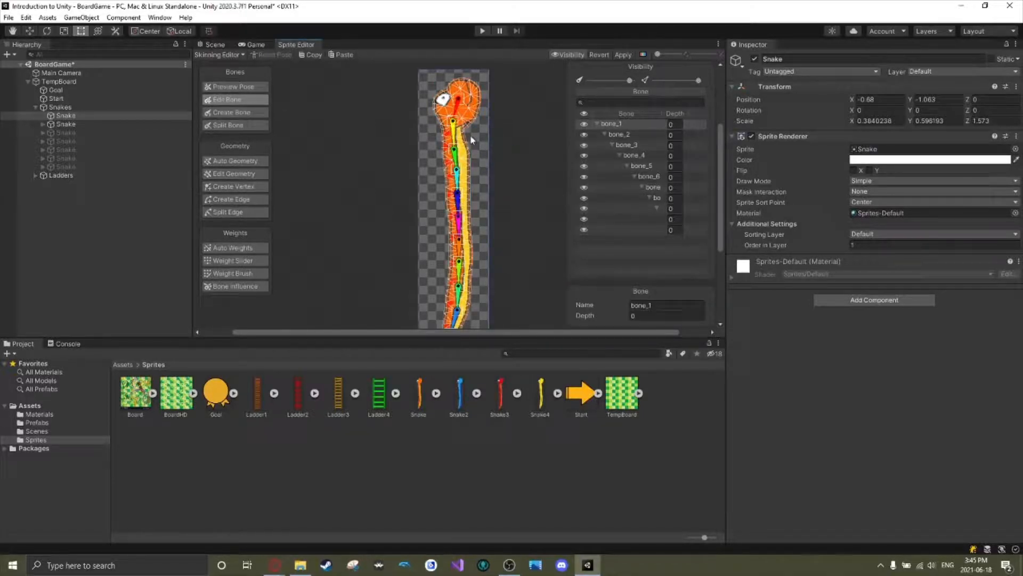
pyautogui.click(508, 236)
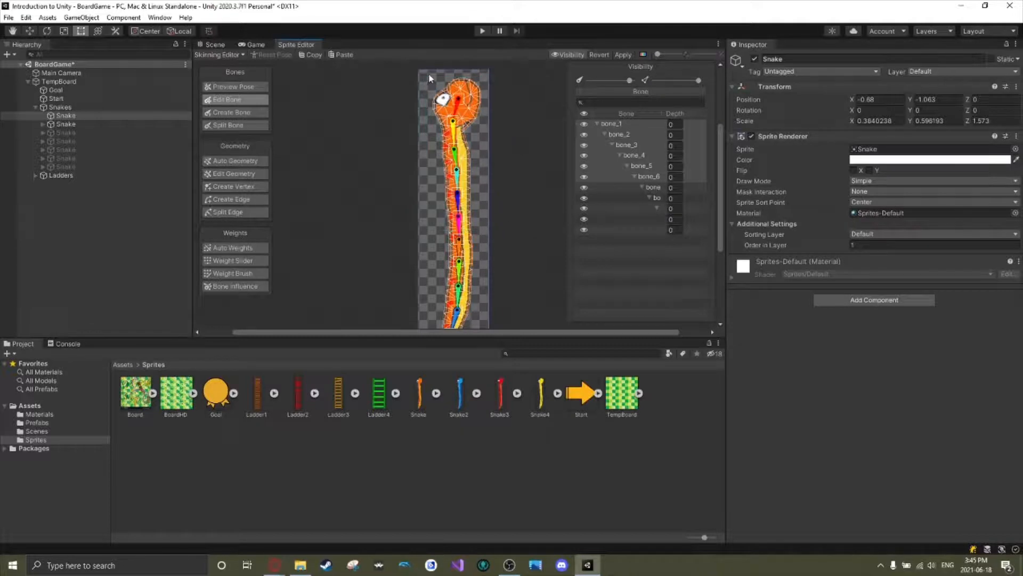
pyautogui.moveTo(423, 71); pyautogui.dragTo(480, 105)
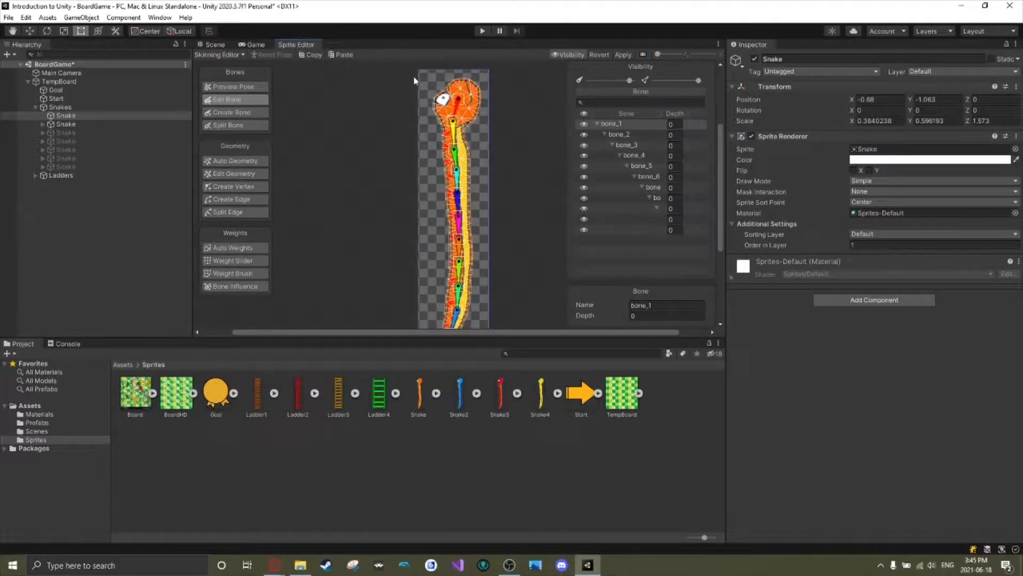
pyautogui.moveTo(439, 72); pyautogui.dragTo(447, 83)
pyautogui.click(454, 129)
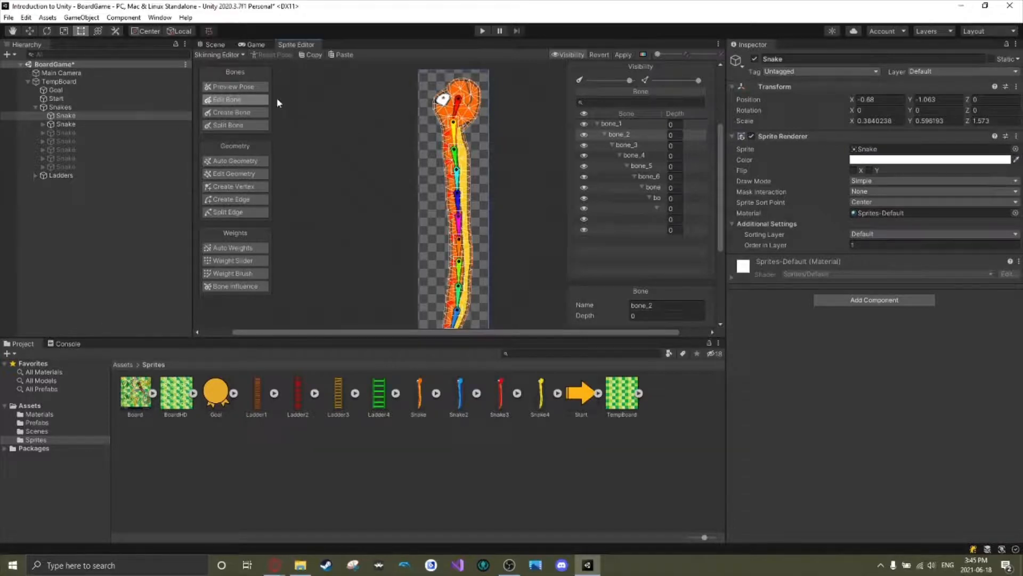
# Pose the snake in Preview Pose by bending its neck and body bones and curling the tail up towards the head.
pyautogui.hotkey('shift', '1')
pyautogui.moveTo(455, 136)
pyautogui.mouseDown()
pyautogui.moveTo(446, 135)
pyautogui.moveTo(473, 140)
pyautogui.moveTo(469, 123)
pyautogui.mouseUp()
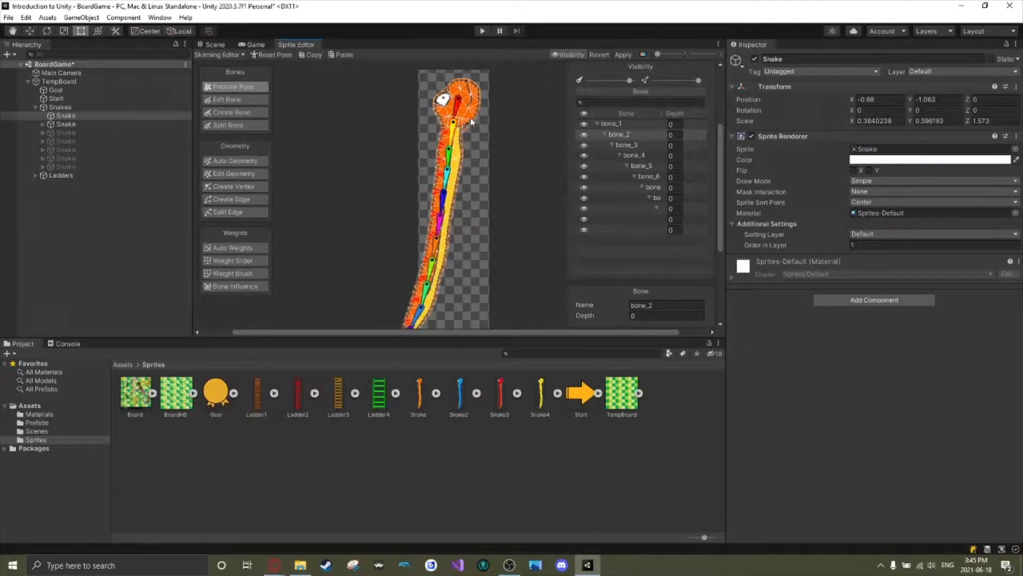
pyautogui.scroll(5, 471, 122)
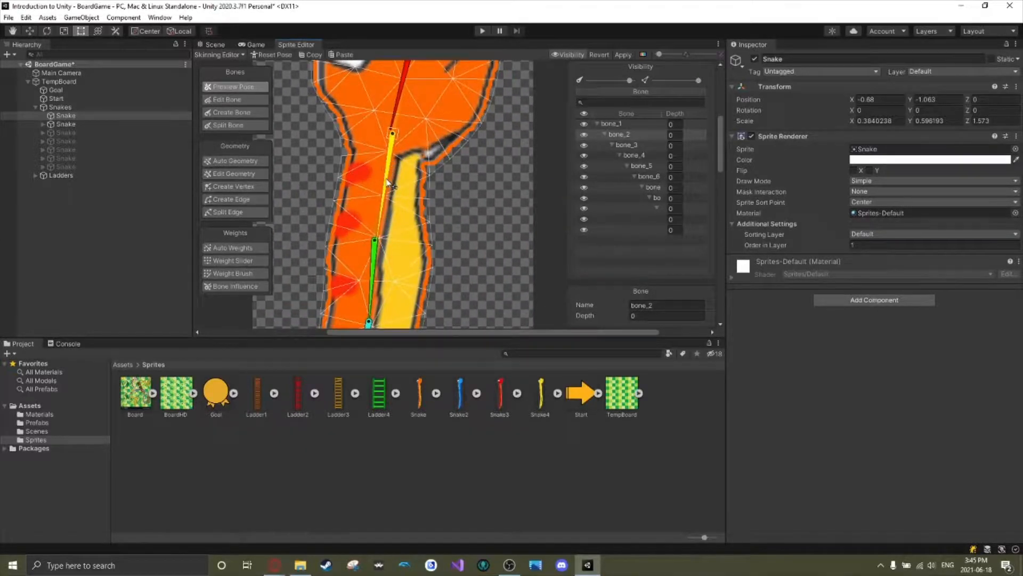
pyautogui.moveTo(388, 181); pyautogui.dragTo(359, 181)
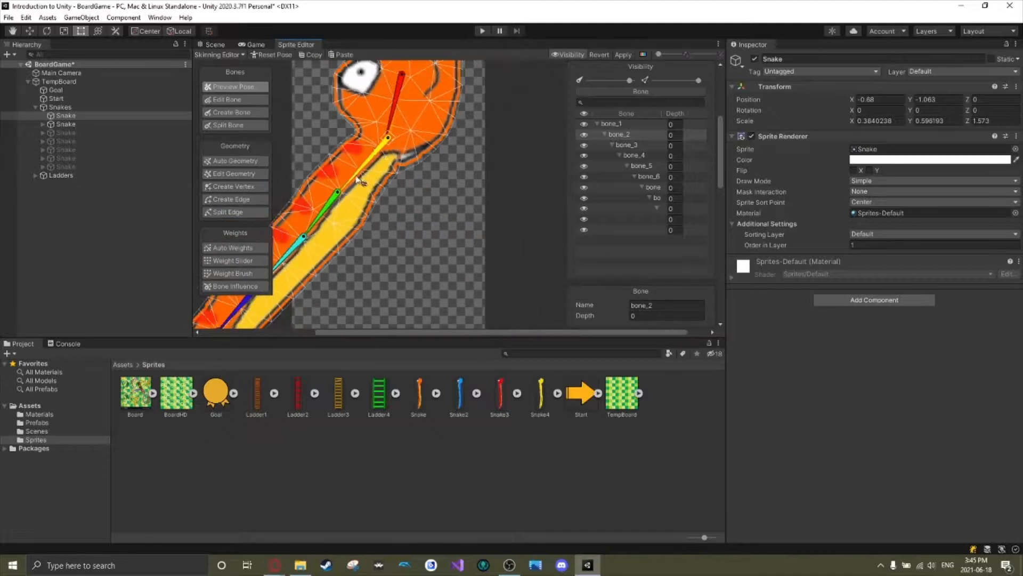
pyautogui.scroll(-5, 350, 180)
pyautogui.moveTo(383, 259); pyautogui.dragTo(410, 244, button='middle')
pyautogui.moveTo(354, 212); pyautogui.dragTo(370, 220)
pyautogui.scroll(-3, 449, 231)
pyautogui.moveTo(396, 282); pyautogui.dragTo(469, 171)
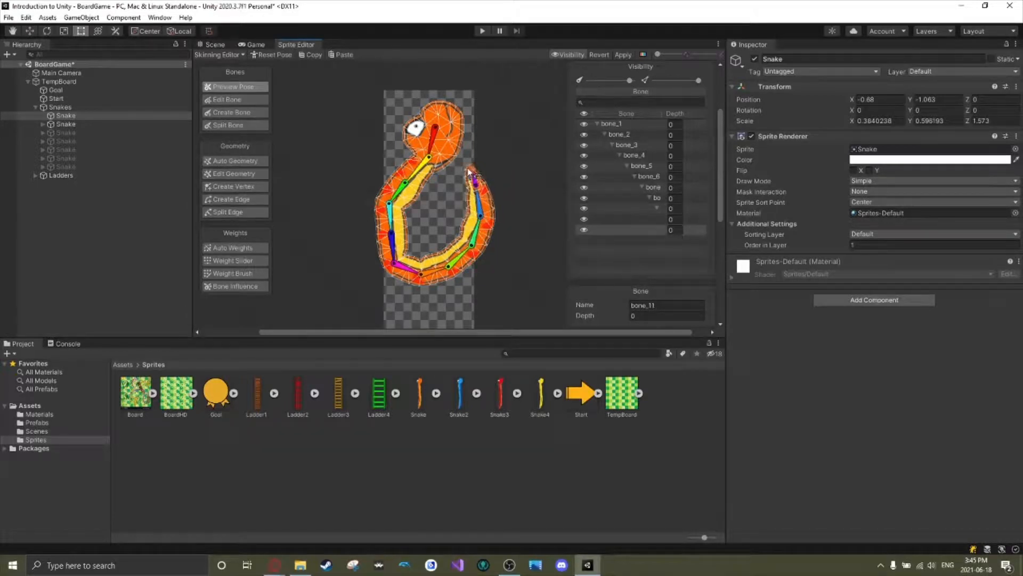
# Lower the head and adjust the upper body bones so the snake's pose closes into a ring with the tail at the head.
pyautogui.moveTo(440, 134); pyautogui.dragTo(403, 182)
pyautogui.click(388, 175)
pyautogui.moveTo(429, 139); pyautogui.dragTo(408, 178)
pyautogui.click(406, 181)
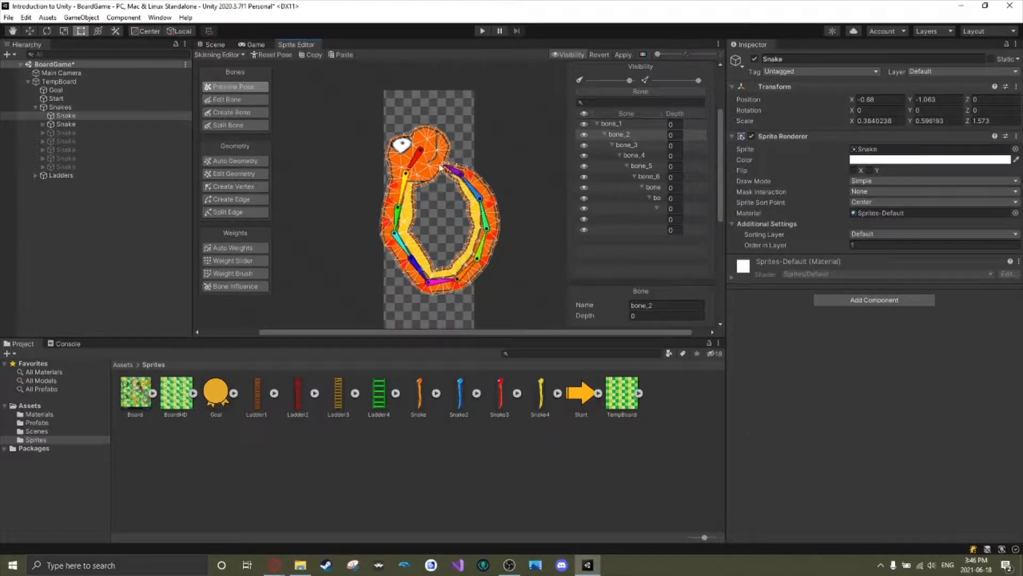
pyautogui.moveTo(423, 154); pyautogui.dragTo(404, 193)
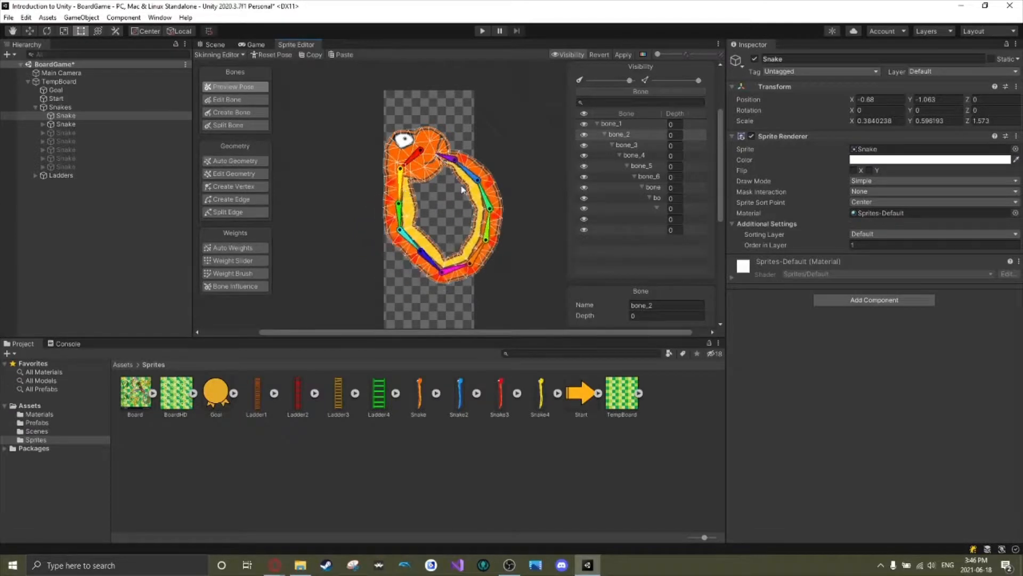
pyautogui.moveTo(419, 246); pyautogui.dragTo(414, 250)
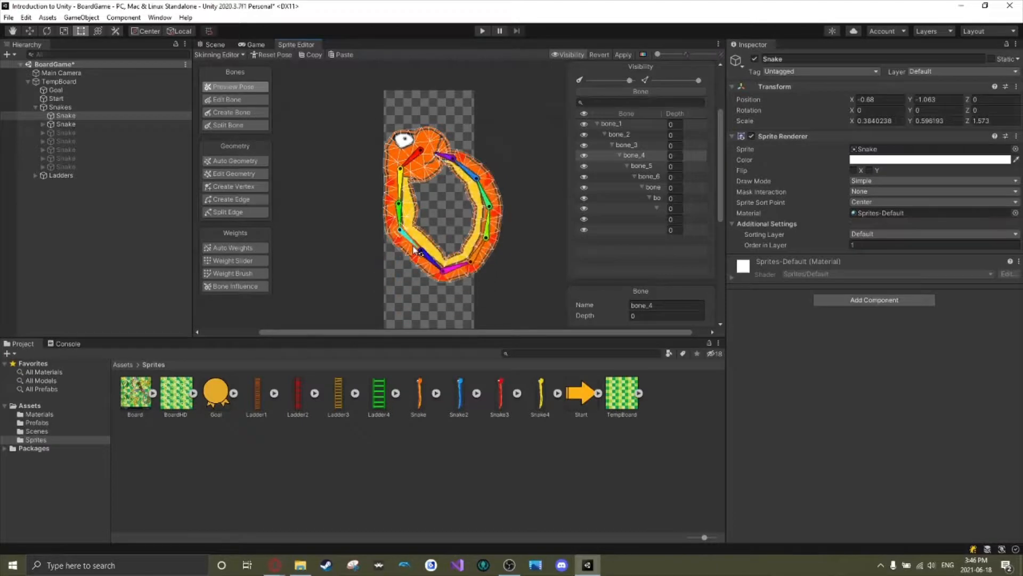
pyautogui.scroll(5, 434, 207)
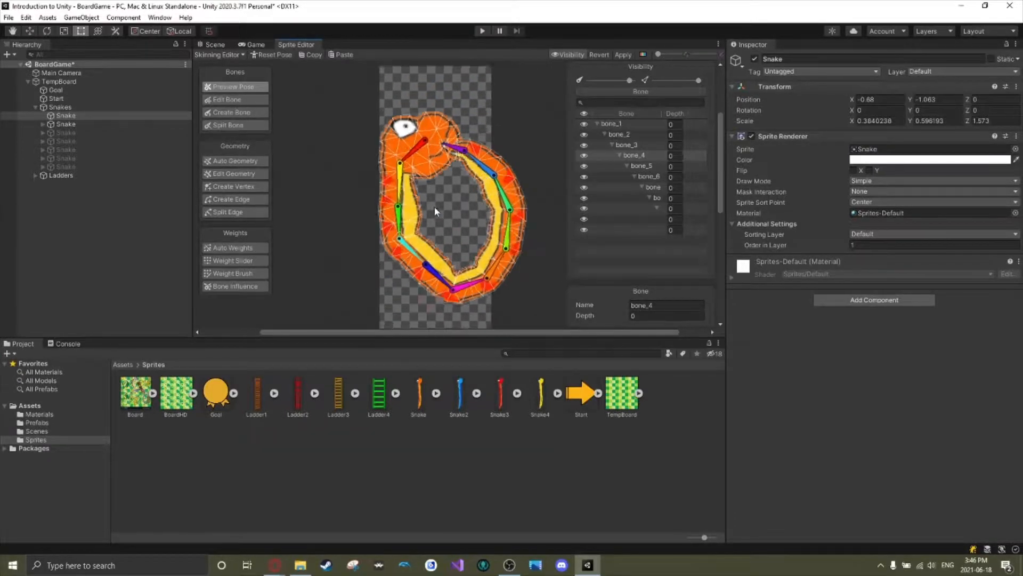
pyautogui.scroll(-10, 434, 207)
pyautogui.scroll(8, 435, 207)
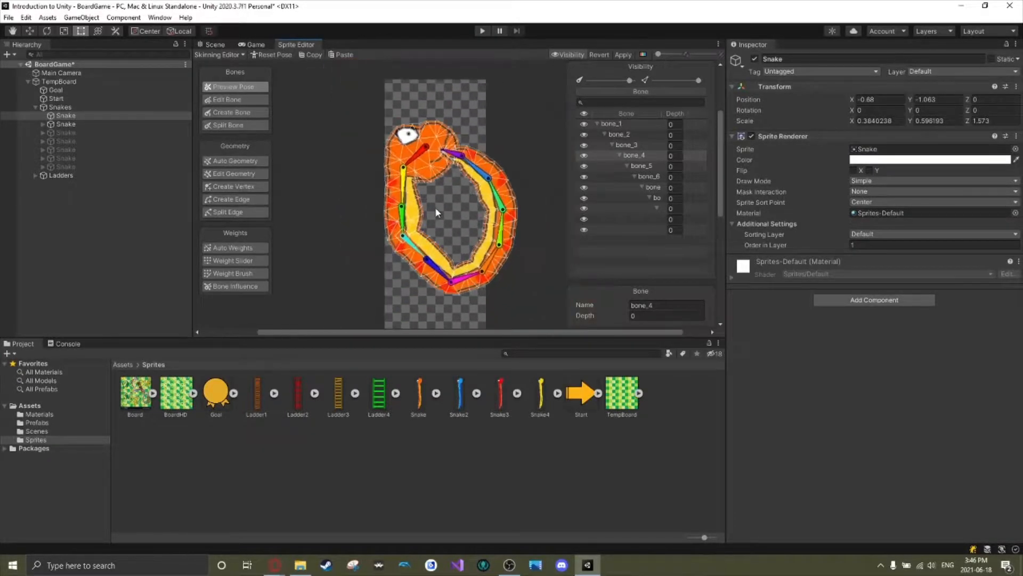
pyautogui.scroll(-4, 435, 207)
pyautogui.scroll(2, 435, 212)
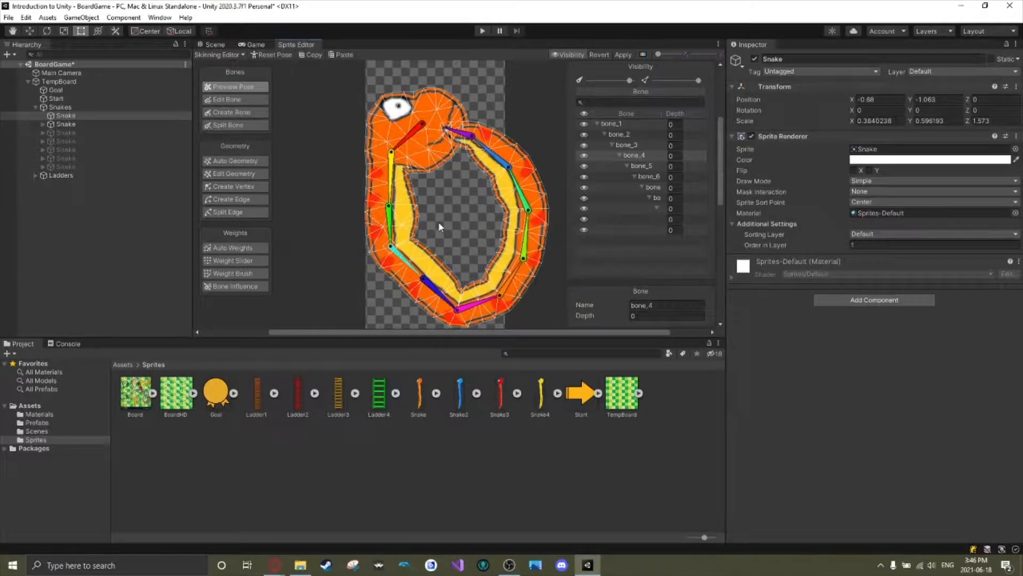
# Undo all the pose changes back to the snake's original straight shape.
pyautogui.hotkey('ctrl', 'z')
pyautogui.hotkey('ctrl', 'z')
pyautogui.hotkey('ctrl', 'z')
pyautogui.hotkey('ctrl', 'z')
pyautogui.hotkey('ctrl', 'z')
pyautogui.hotkey('ctrl', 'z')
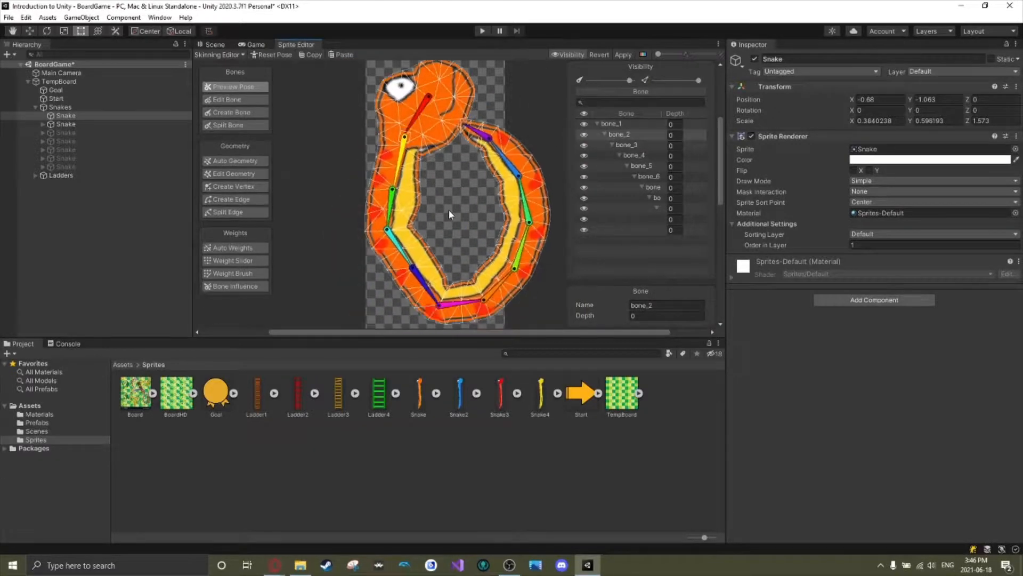
pyautogui.hotkey('ctrl', 'z')
pyautogui.hotkey('ctrl', 'z')
pyautogui.hotkey('ctrl', 'z')
pyautogui.hotkey('ctrl', 'z')
pyautogui.hotkey('ctrl', 'z')
pyautogui.hotkey('ctrl', 'z')
pyautogui.hotkey('ctrl', 'z')
pyautogui.hotkey('ctrl', 'z')
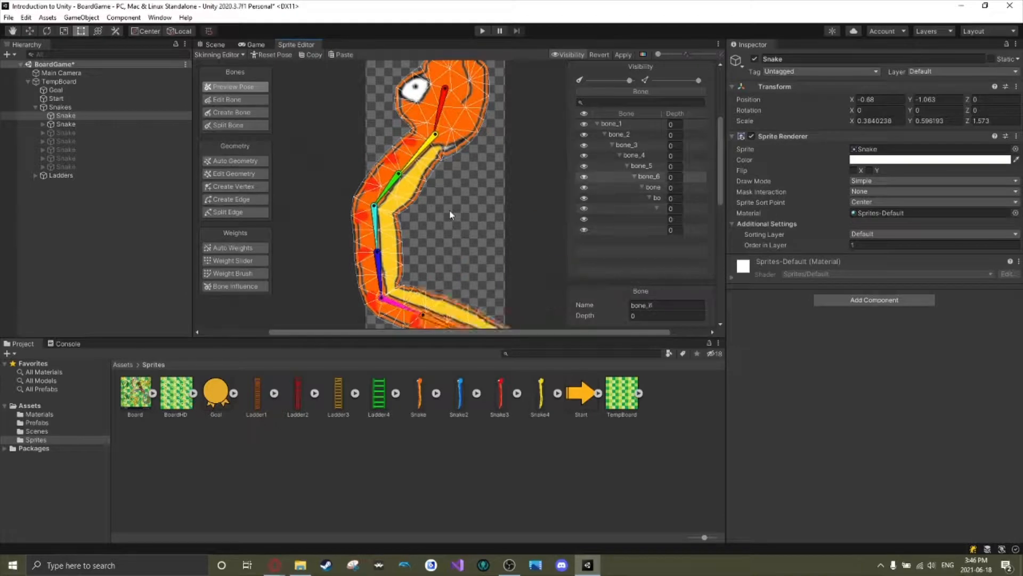
pyautogui.hotkey('ctrl', 'z')
pyautogui.hotkey('ctrl', 'z')
pyautogui.hotkey('ctrl', 'z')
pyautogui.hotkey('ctrl', 'z')
pyautogui.hotkey('ctrl', 'z')
pyautogui.hotkey('ctrl', 'z')
pyautogui.scroll(-5, 488, 181)
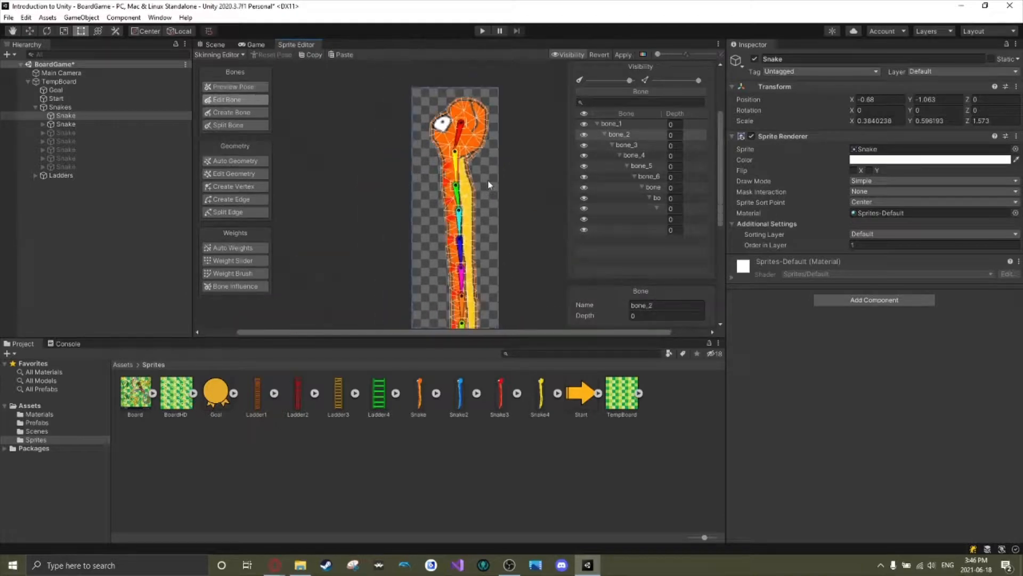
pyautogui.scroll(-4, 488, 181)
pyautogui.moveTo(496, 231); pyautogui.dragTo(499, 198, button='middle')
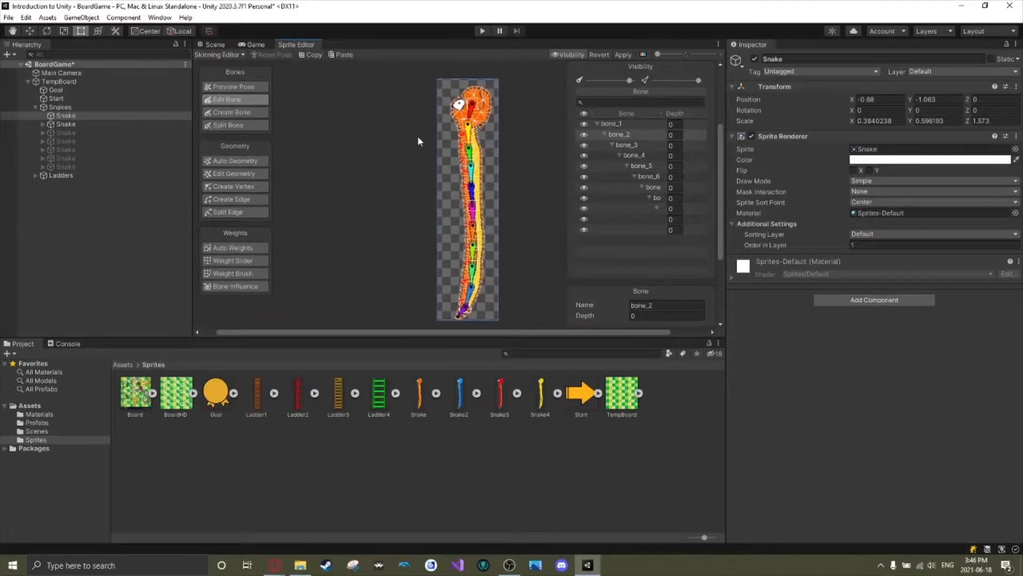
# Bend the snake into a zigzag by moving several bones in Preview Pose, and reset the pose.
pyautogui.hotkey('shift', 'q')
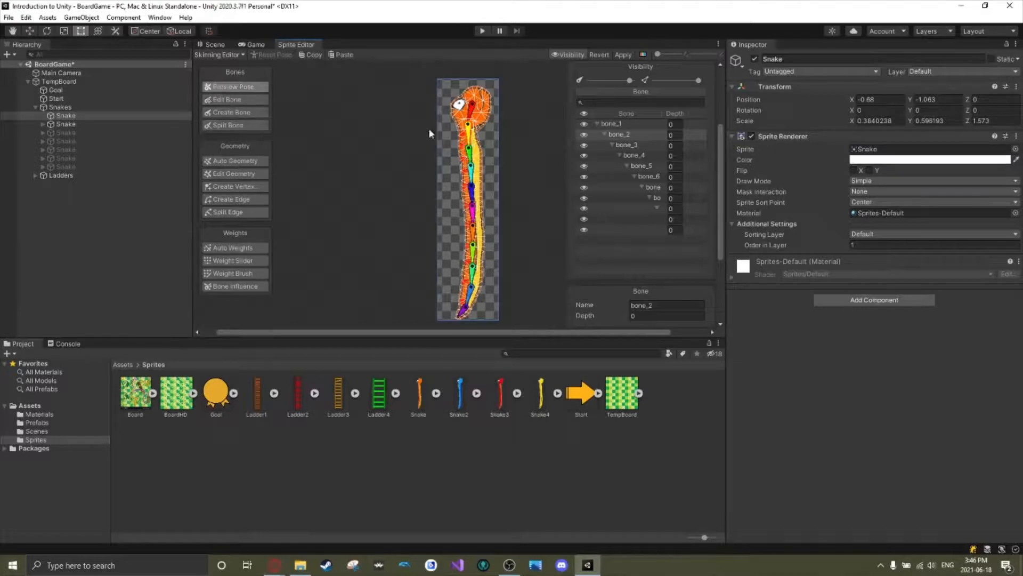
pyautogui.moveTo(467, 142); pyautogui.dragTo(383, 201)
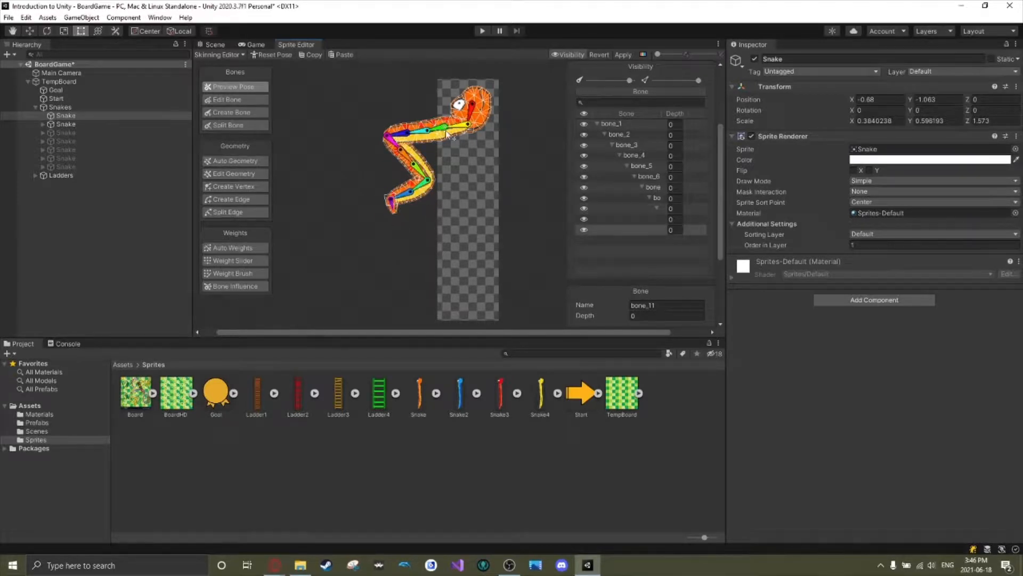
pyautogui.moveTo(450, 128); pyautogui.dragTo(341, 61)
pyautogui.moveTo(525, 52); pyautogui.dragTo(439, 54)
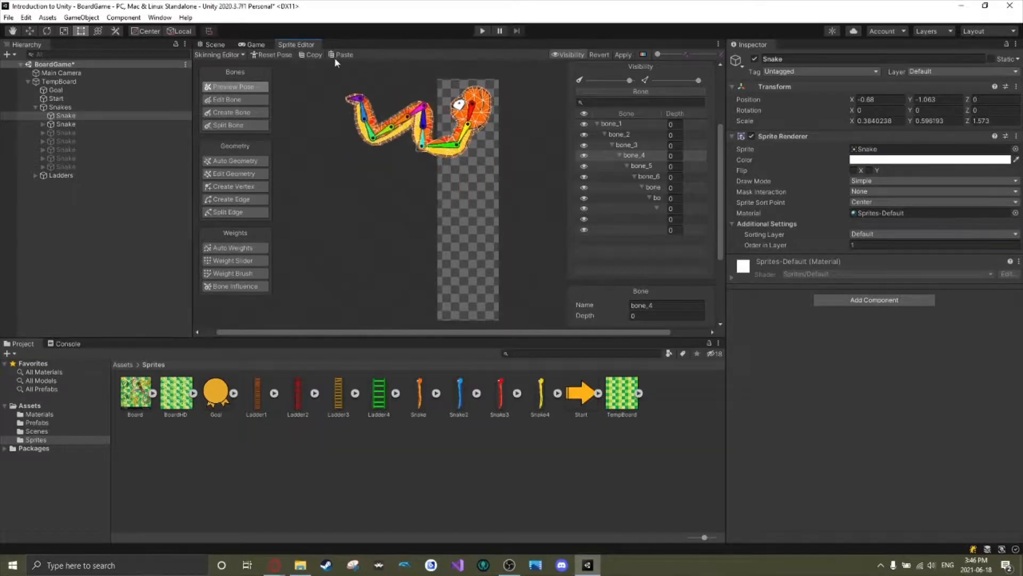
pyautogui.click(264, 55)
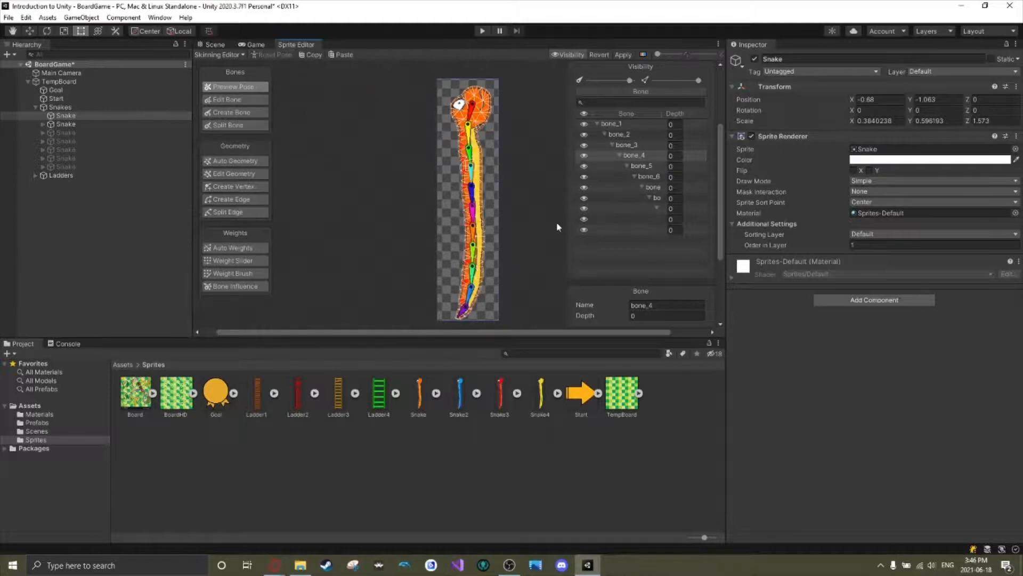
# Rename the snake's first bone, bone_1, to Root in the bone hierarchy.
pyautogui.scroll(1, 526, 181)
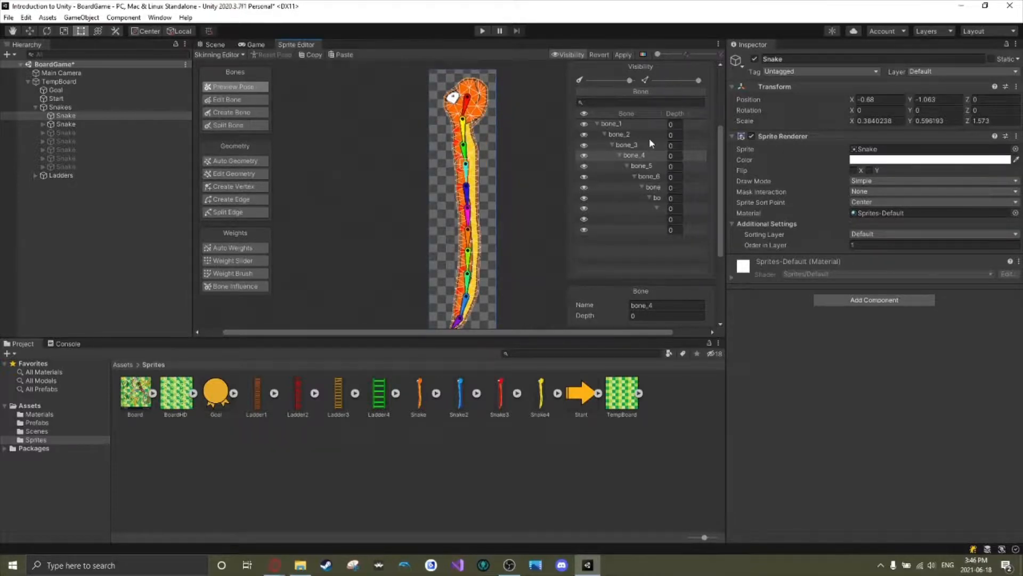
pyautogui.click(611, 124)
pyautogui.click(608, 127)
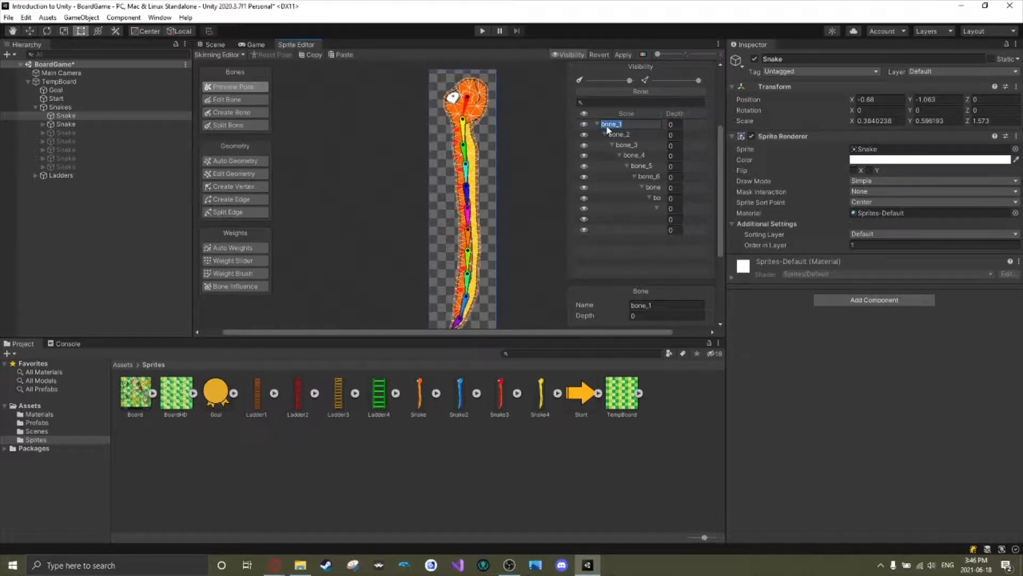
pyautogui.write('Root')
pyautogui.press('Return')
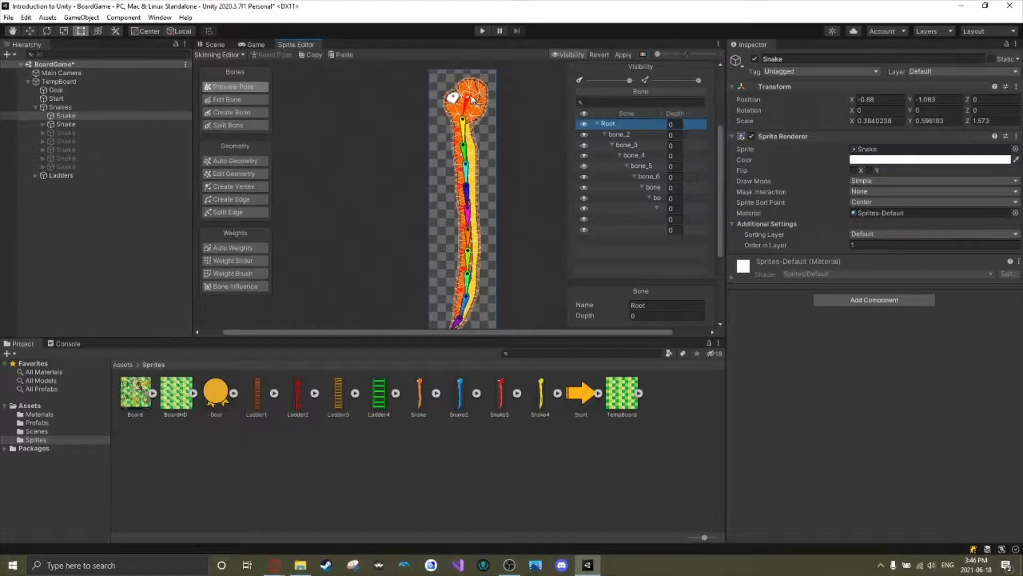
# Test moving the snake's Root and upper bones in Preview Pose, and reset the pose.
pyautogui.moveTo(467, 102); pyautogui.dragTo(472, 209)
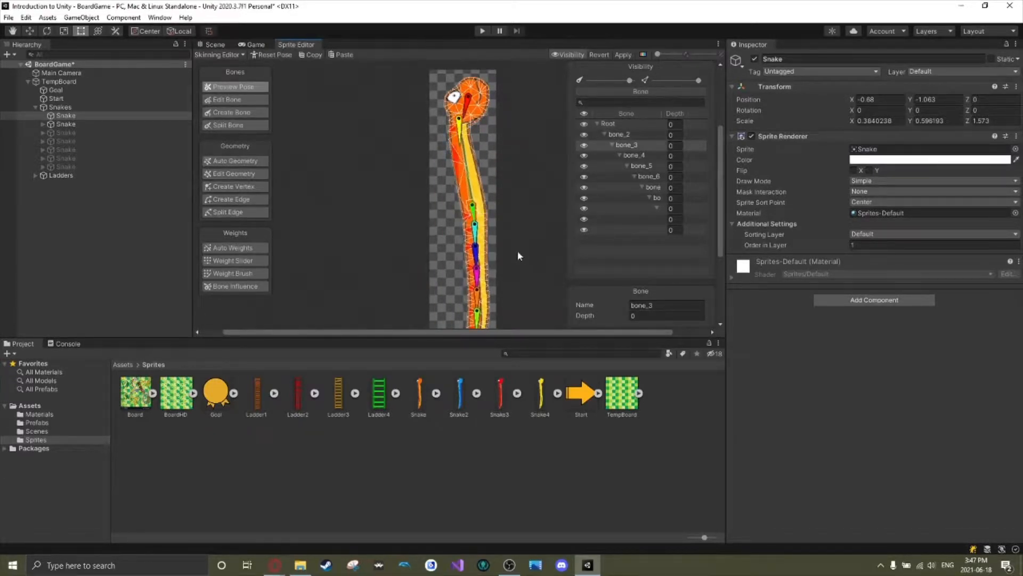
pyautogui.hotkey('ctrl', 'z')
pyautogui.moveTo(463, 164); pyautogui.dragTo(473, 210)
pyautogui.hotkey('ctrl', 'z')
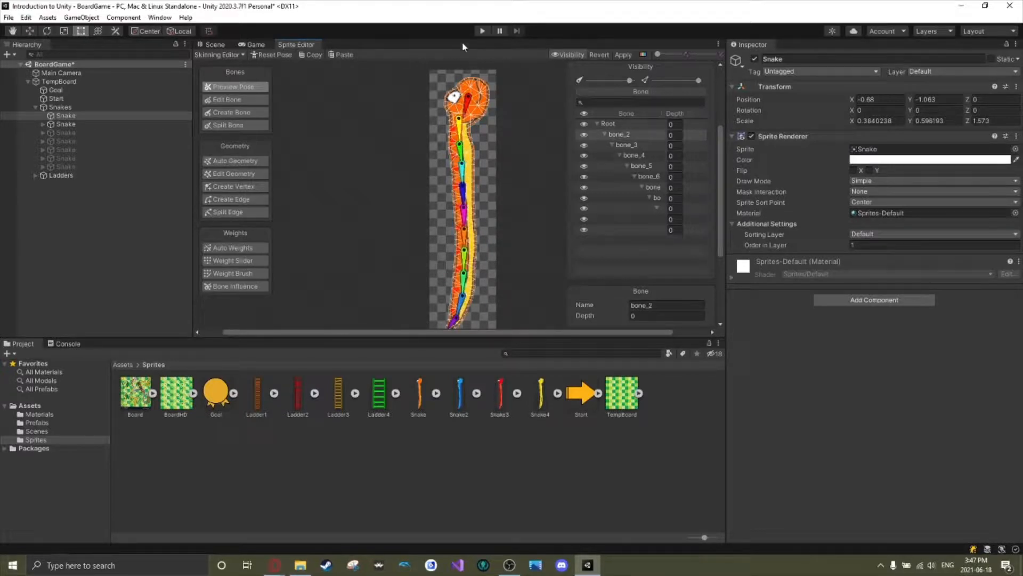
pyautogui.moveTo(469, 98)
pyautogui.mouseDown()
pyautogui.moveTo(490, 102)
pyautogui.moveTo(457, 113)
pyautogui.moveTo(466, 81)
pyautogui.mouseUp()
pyautogui.moveTo(461, 118); pyautogui.dragTo(479, 101)
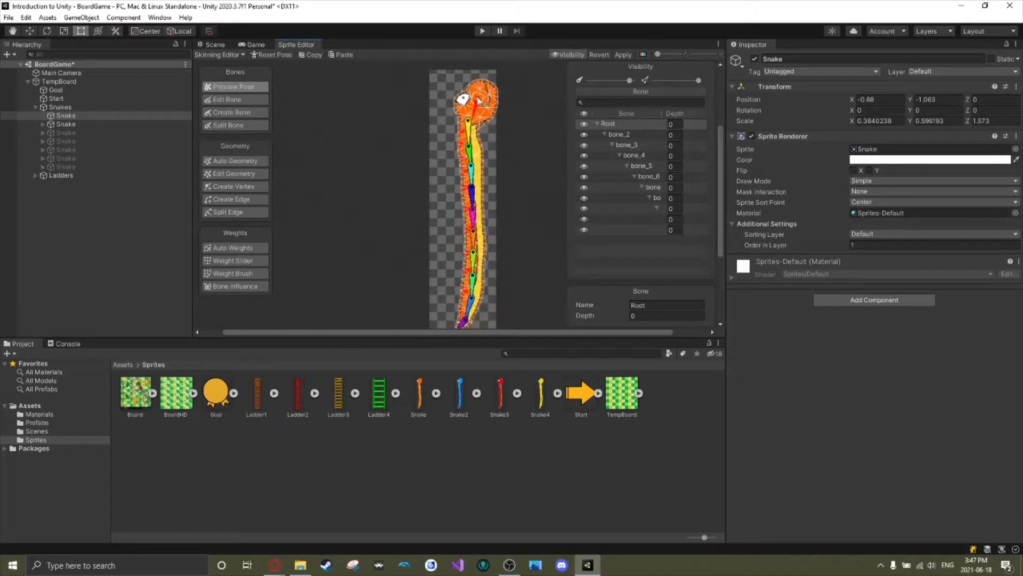
pyautogui.click(275, 55)
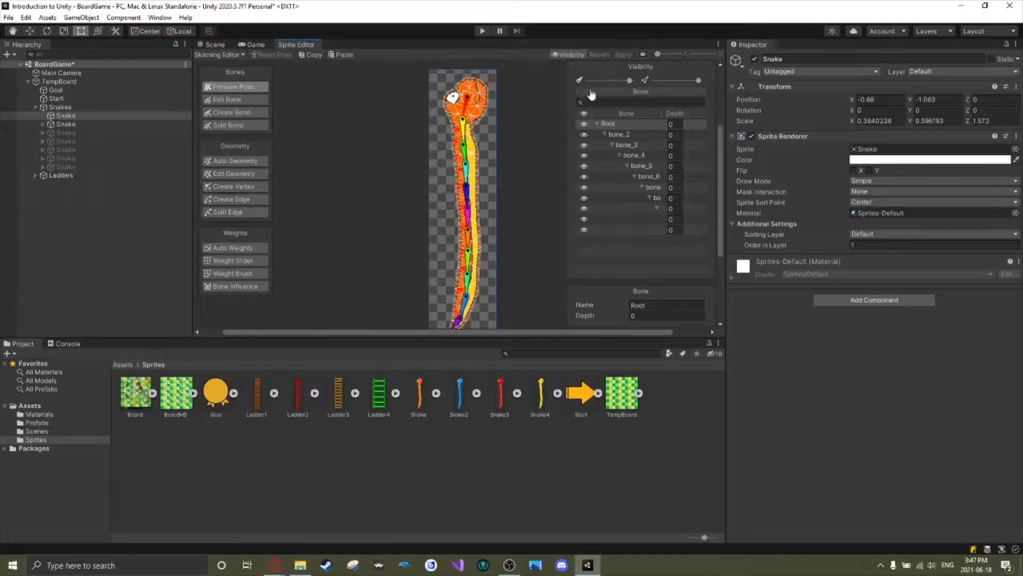
# Return to the scene, try placing another Snake sprite beside the board, and delete it.
pyautogui.click(213, 46)
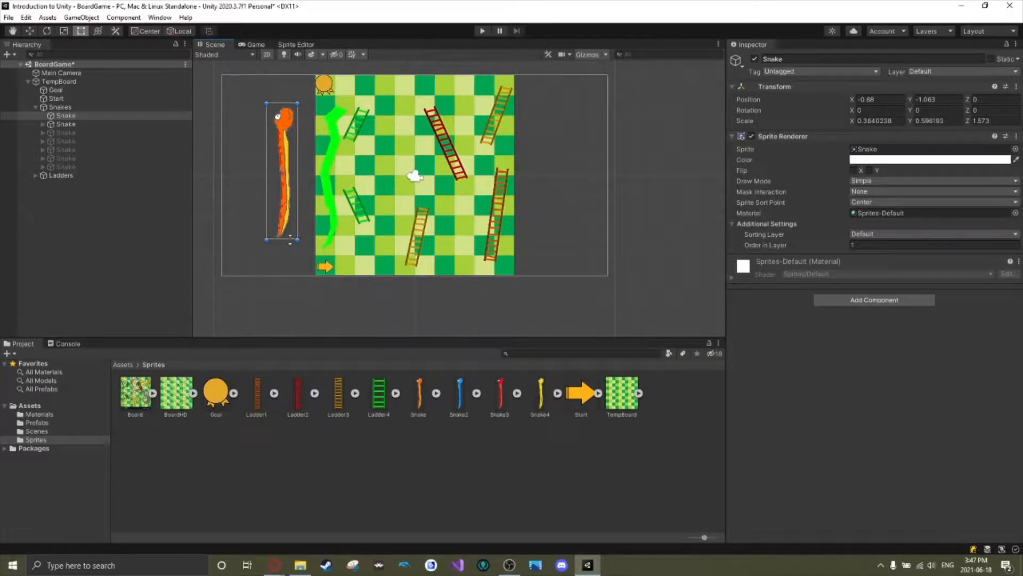
pyautogui.moveTo(424, 401); pyautogui.dragTo(239, 245)
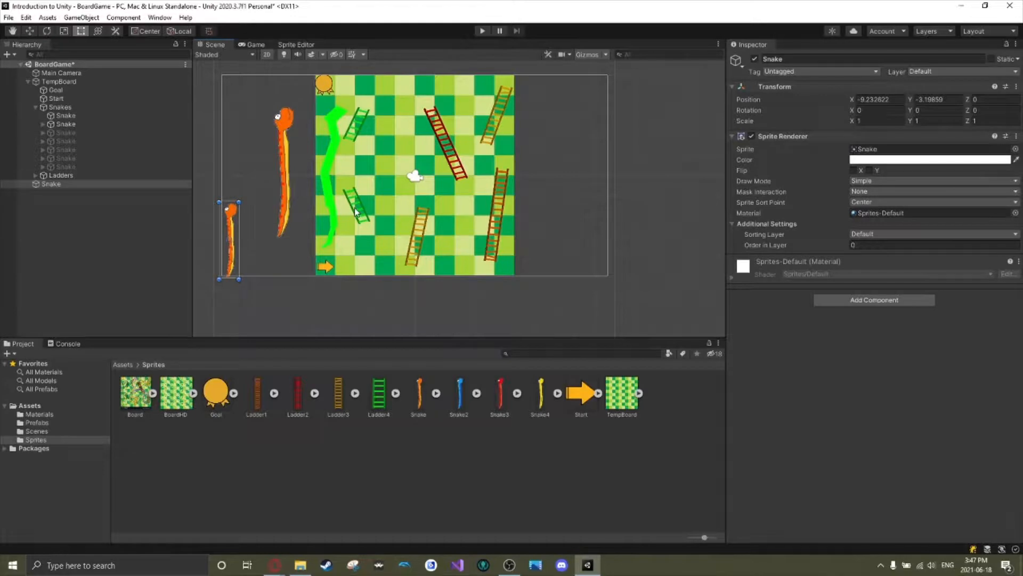
pyautogui.press('Delete')
# Add a Sprite Skin component to the existing orange Snake object and create its bones.
pyautogui.click(284, 143)
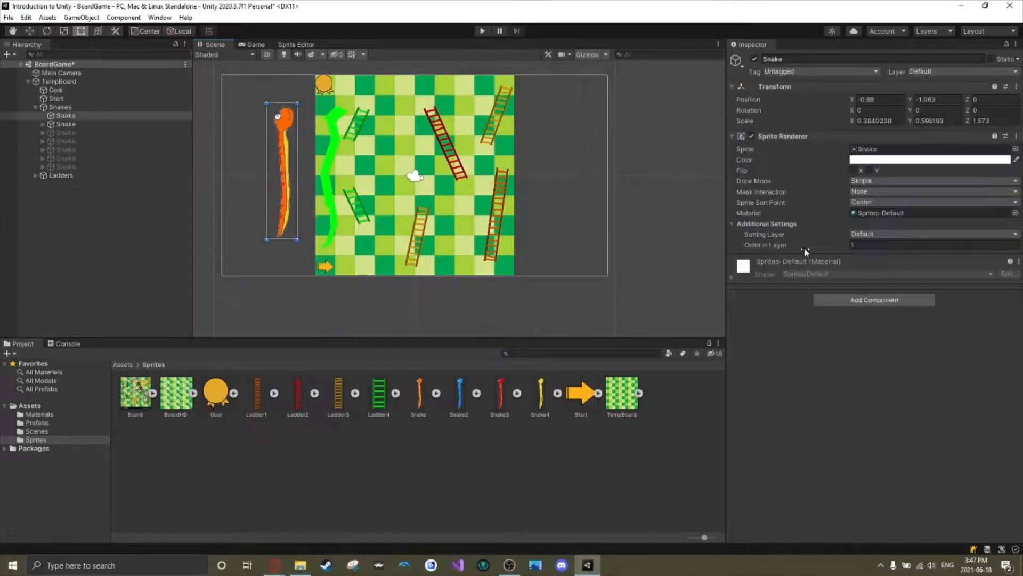
pyautogui.click(851, 301)
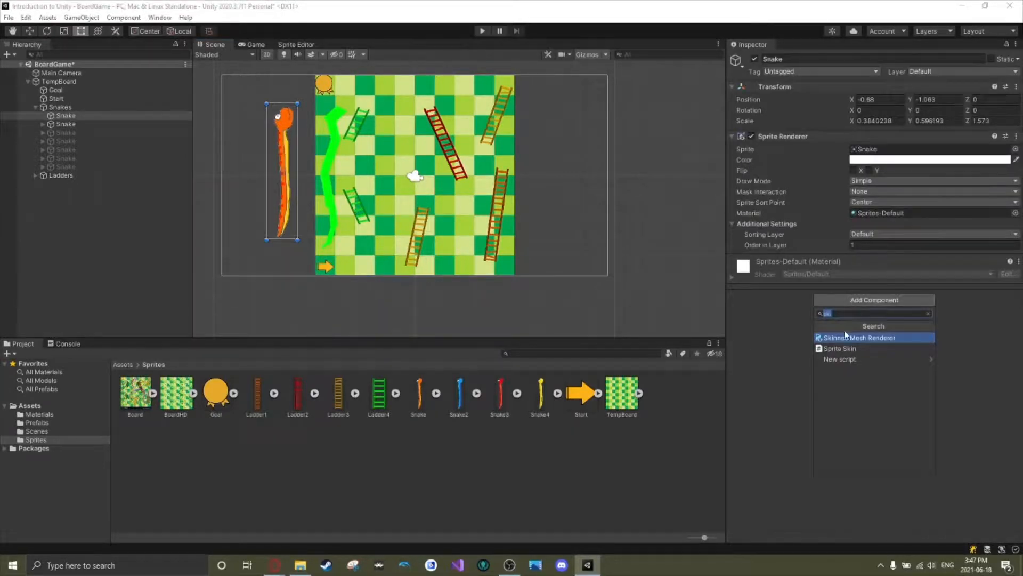
pyautogui.write('skin')
pyautogui.click(847, 348)
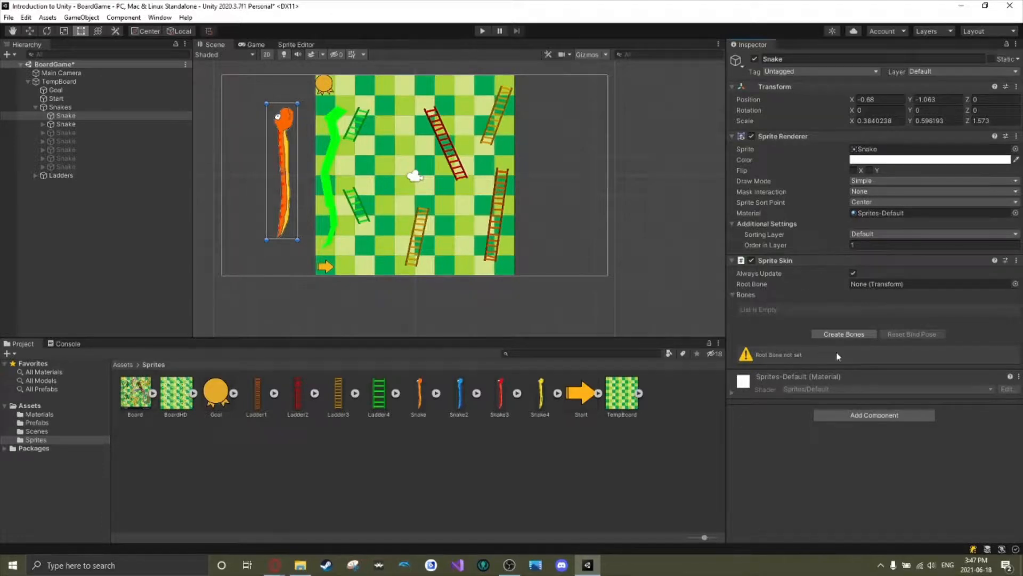
pyautogui.click(841, 335)
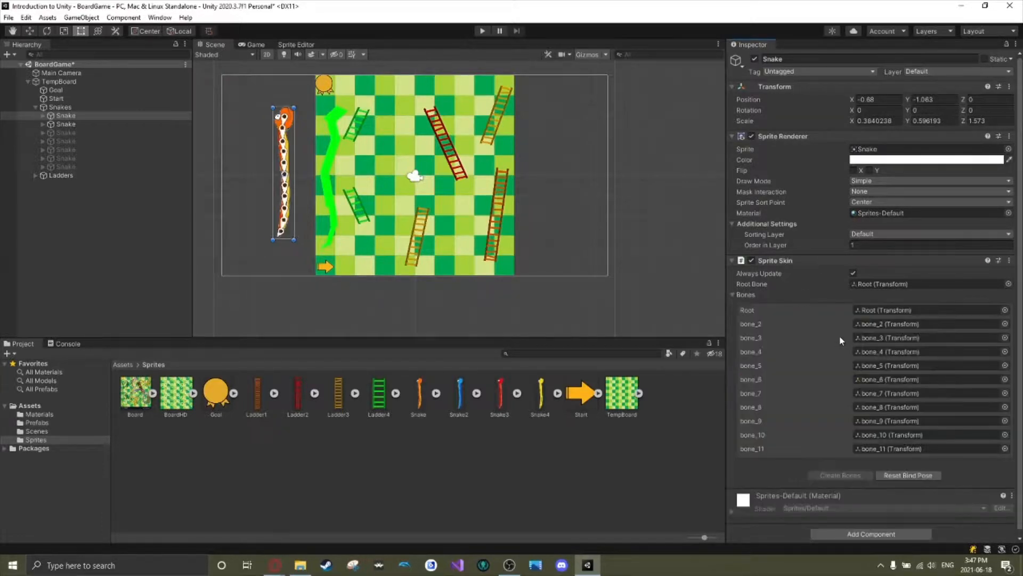
# Try moving the snake's head and upper bones in the scene, and undo the changes.
pyautogui.scroll(3, 288, 139)
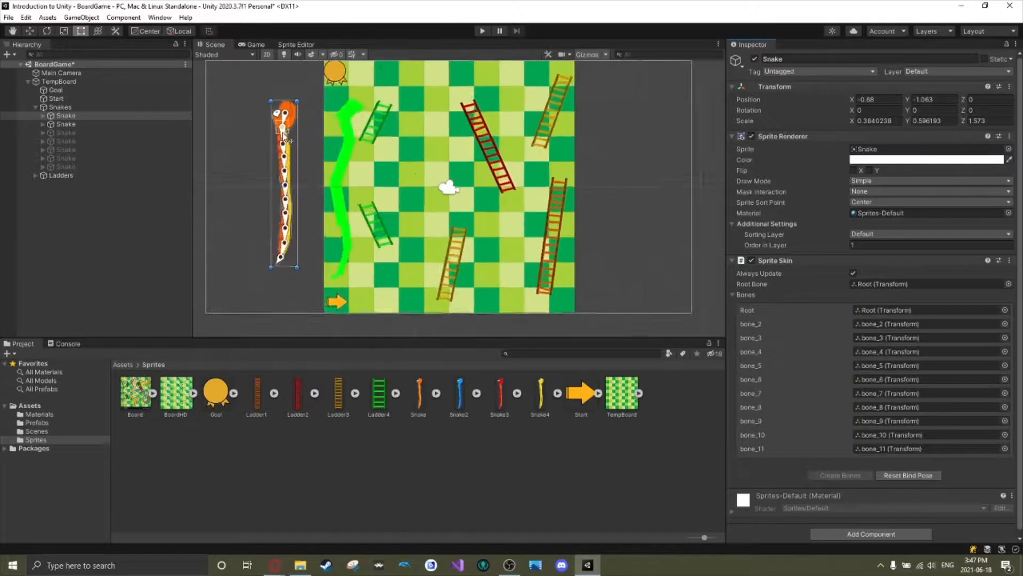
pyautogui.moveTo(284, 131)
pyautogui.mouseDown()
pyautogui.moveTo(342, 109)
pyautogui.moveTo(240, 126)
pyautogui.moveTo(322, 131)
pyautogui.moveTo(282, 144)
pyautogui.mouseUp()
pyautogui.moveTo(288, 104); pyautogui.dragTo(257, 81)
pyautogui.moveTo(251, 140); pyautogui.dragTo(271, 170)
pyautogui.hotkey('ctrl', 'z')
pyautogui.hotkey('ctrl', 'z')
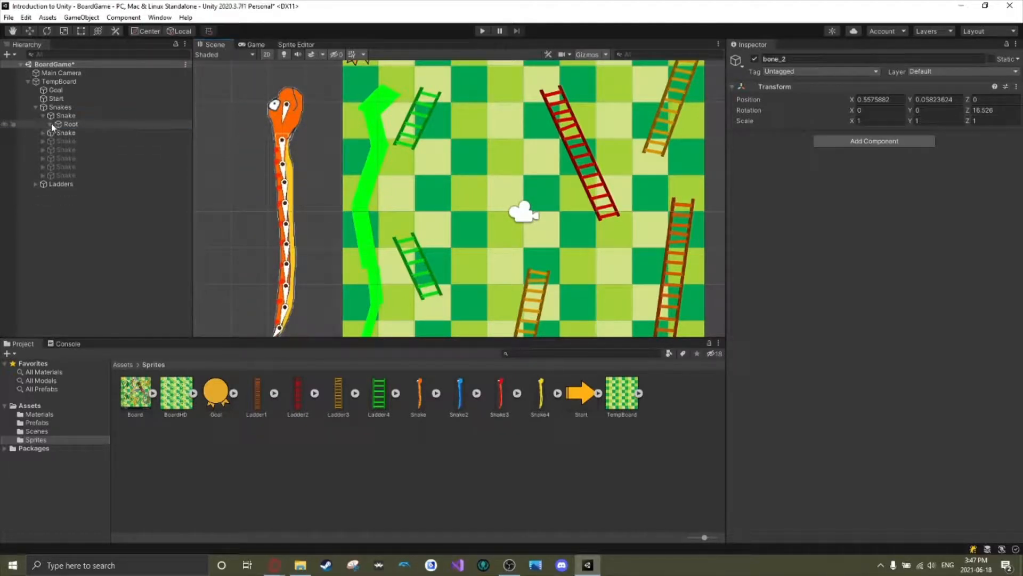
# Examine the nested bone hierarchy under the orange Snake, from Root down through its child bones.
pyautogui.click(56, 134)
pyautogui.click(65, 142)
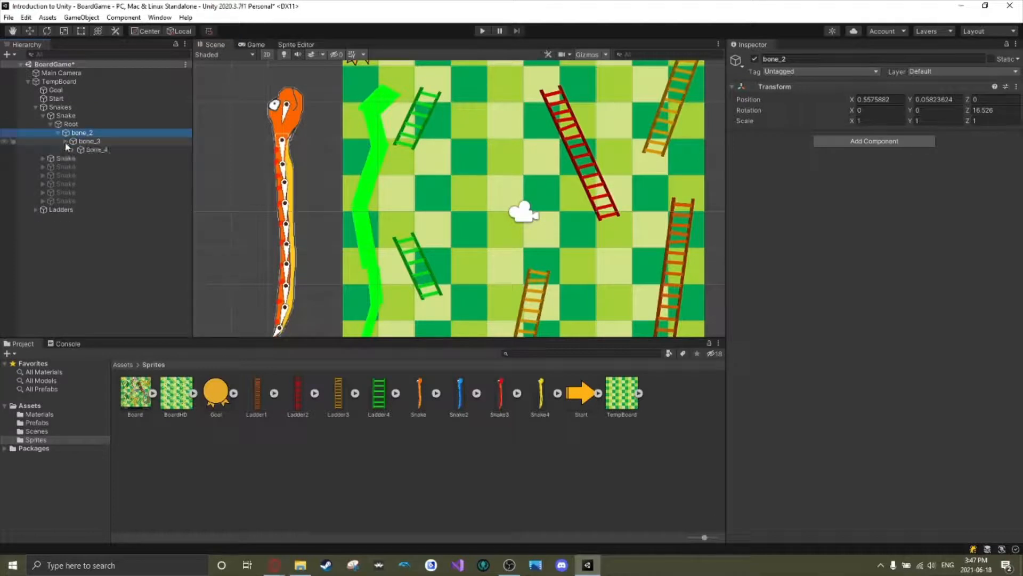
pyautogui.click(73, 151)
pyautogui.click(76, 159)
pyautogui.click(80, 159)
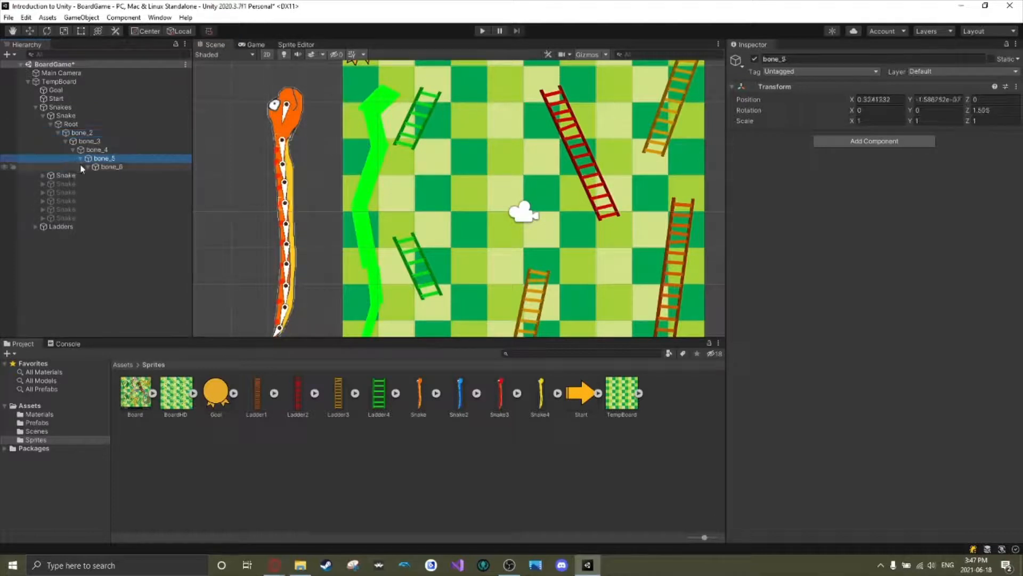
pyautogui.click(83, 166)
pyautogui.click(88, 167)
pyautogui.click(95, 175)
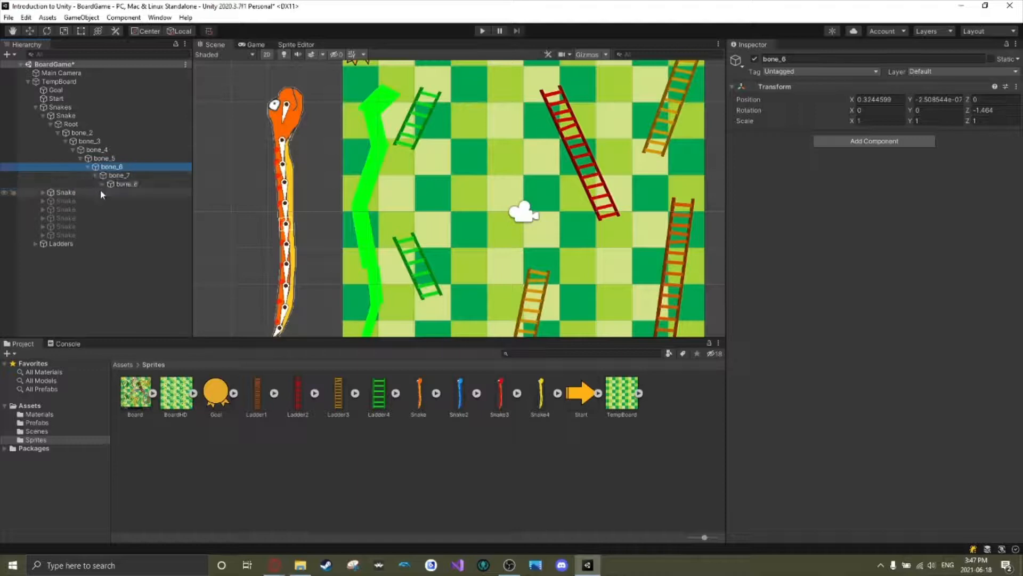
pyautogui.click(104, 184)
pyautogui.click(104, 192)
pyautogui.click(111, 192)
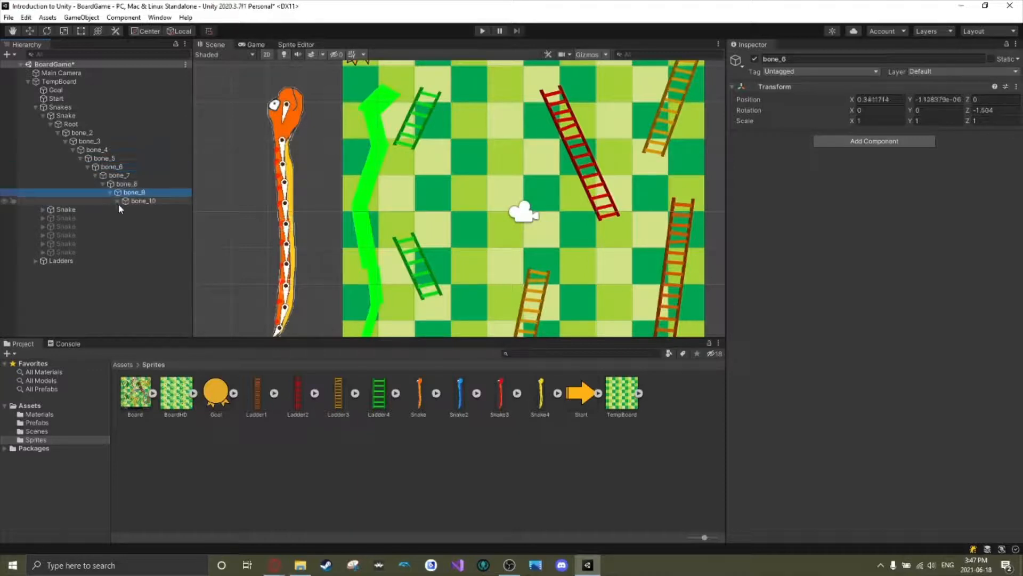
pyautogui.click(118, 201)
pyautogui.click(51, 123)
pyautogui.click(40, 115)
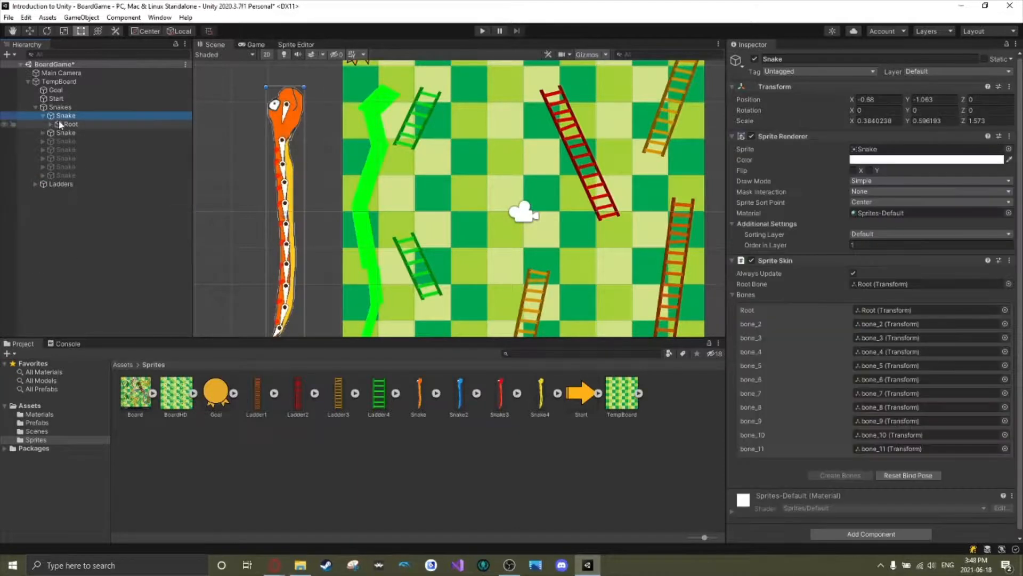
pyautogui.click(40, 116)
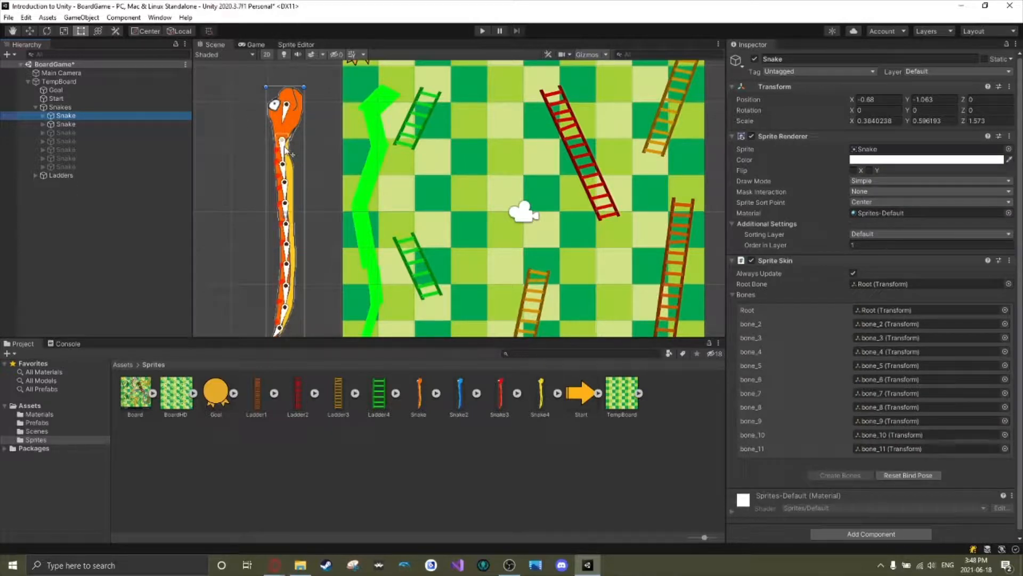
# Reset the snake's bind pose, and move and rotate its Root bone so the head sits on the green placeholder's head.
pyautogui.click(911, 475)
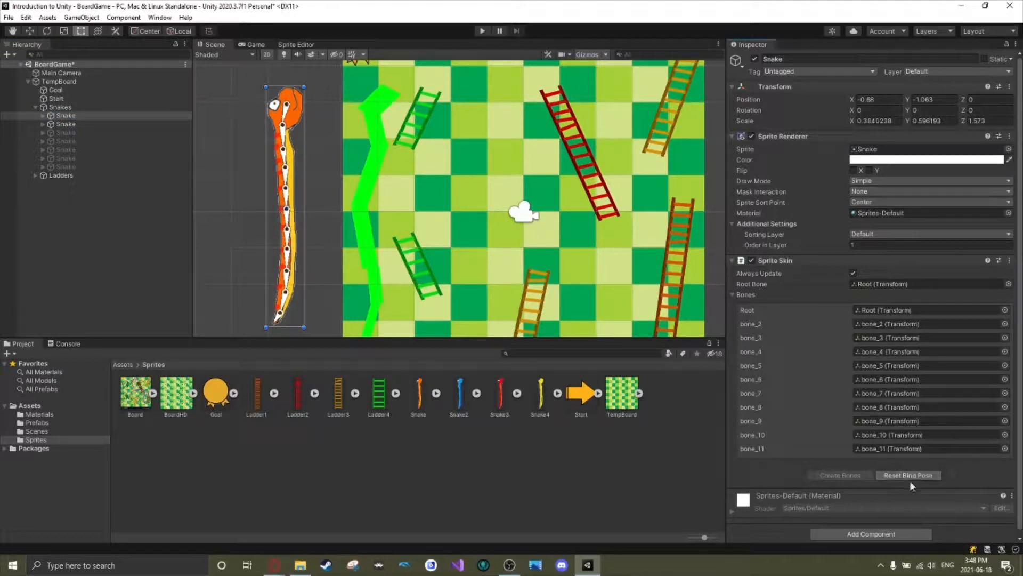
pyautogui.click(296, 115)
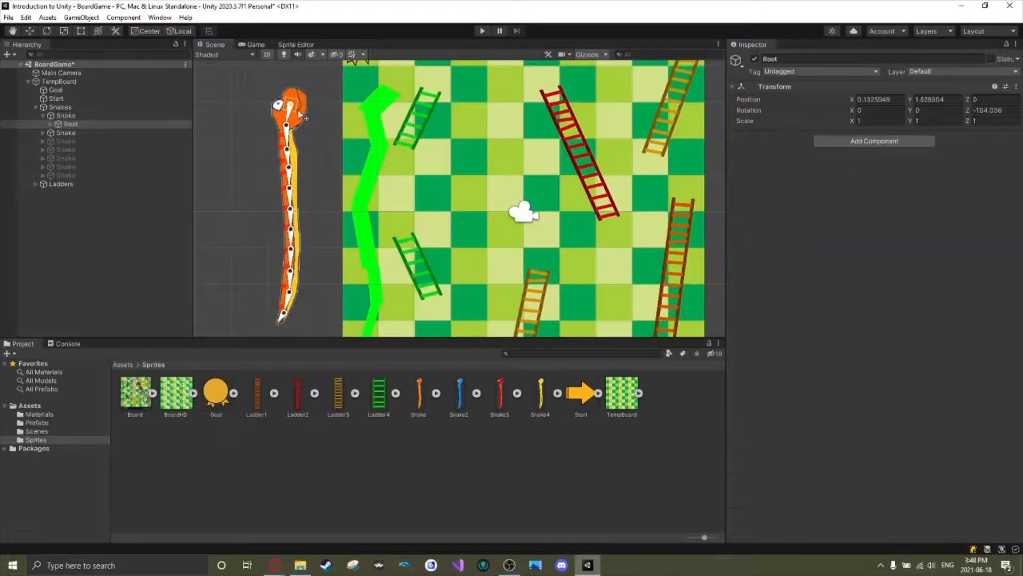
pyautogui.press('t')
pyautogui.click(336, 125)
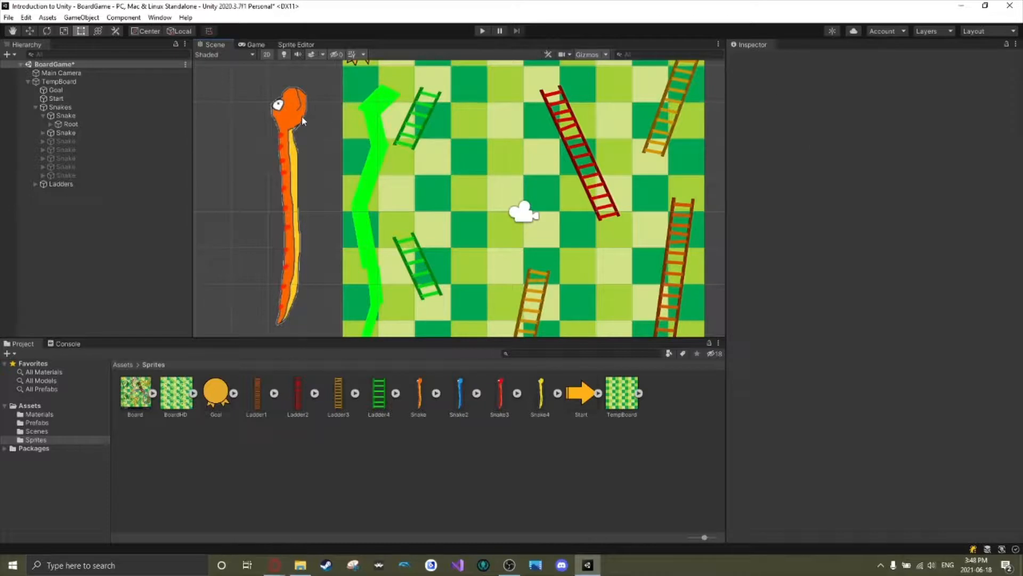
pyautogui.click(304, 121)
pyautogui.moveTo(304, 121); pyautogui.dragTo(397, 111)
pyautogui.click(304, 111)
pyautogui.click(402, 97)
pyautogui.click(390, 104)
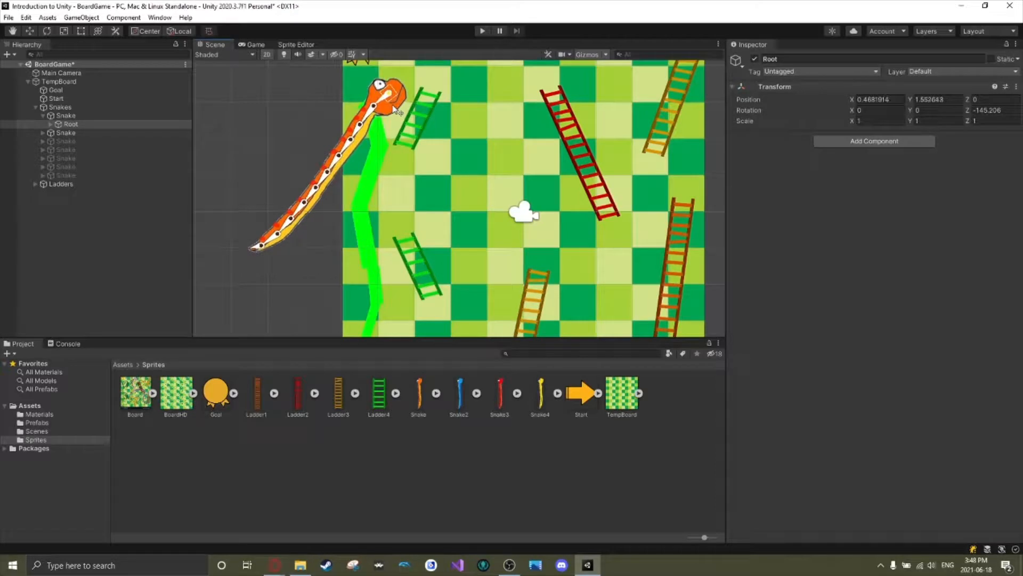
# Place an enlarged Board sprite in the scene as a reference and set its Order in Layer to -1.
pyautogui.moveTo(139, 399); pyautogui.dragTo(265, 188)
pyautogui.moveTo(309, 144); pyautogui.dragTo(408, 46)
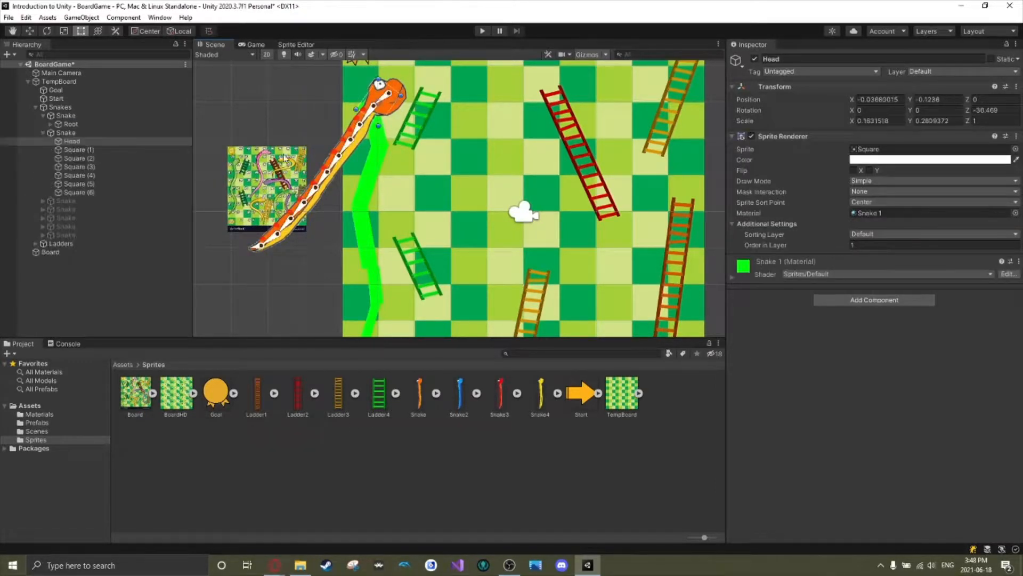
pyautogui.click(270, 162)
pyautogui.moveTo(227, 148); pyautogui.dragTo(333, 192)
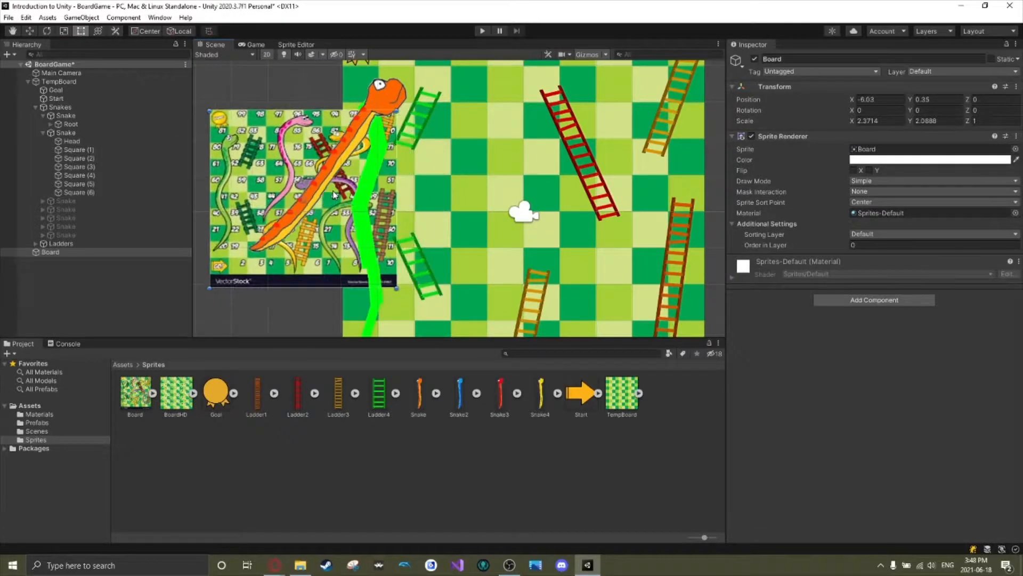
pyautogui.click(874, 246)
pyautogui.write('-1')
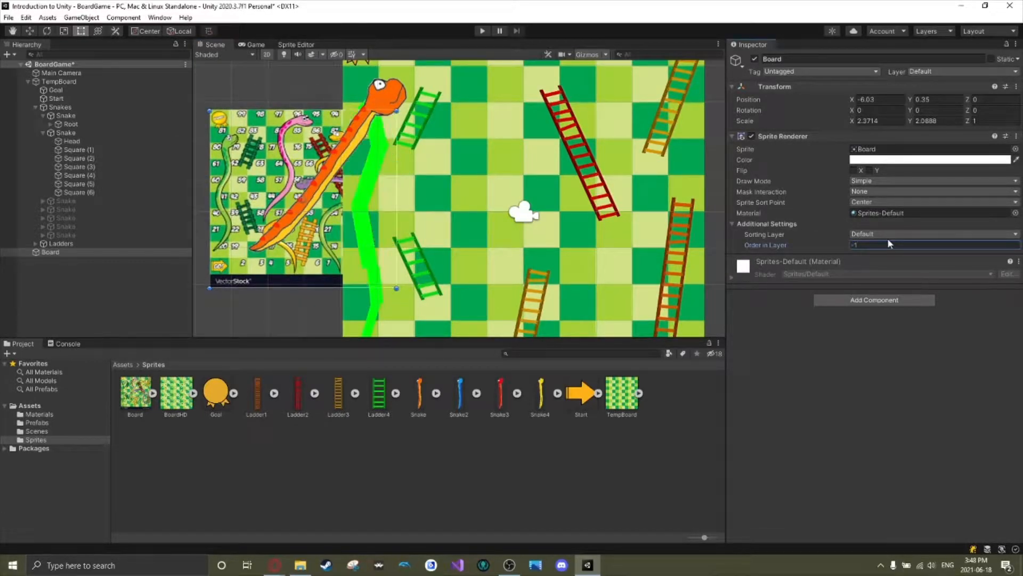
# Scale the Board reference to about 4.73 by 3.71 and position it so its green snake shows beside the game board.
pyautogui.click(254, 276)
pyautogui.moveTo(254, 276); pyautogui.dragTo(262, 276)
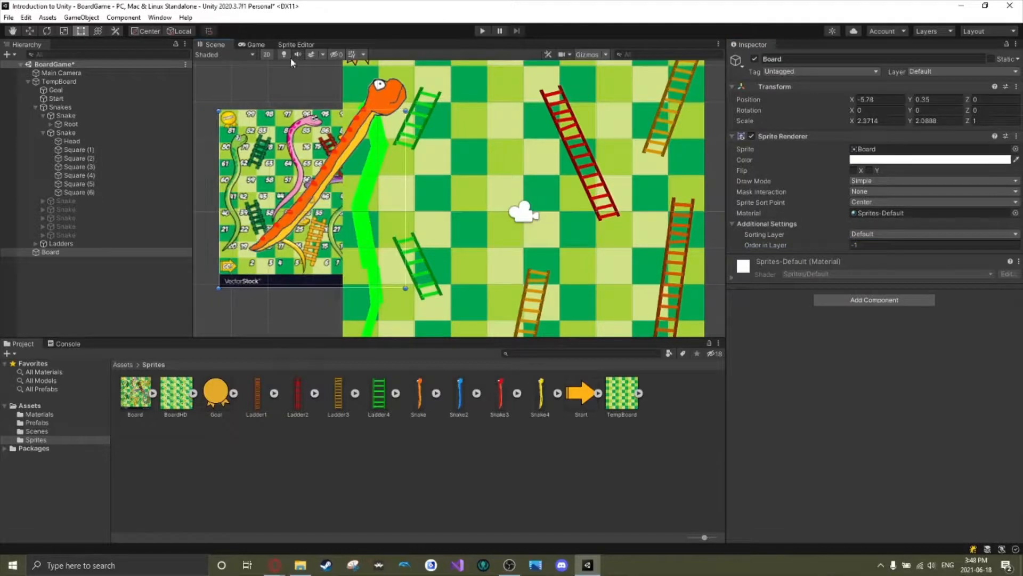
pyautogui.moveTo(219, 109); pyautogui.dragTo(139, 41)
pyautogui.moveTo(233, 136); pyautogui.dragTo(315, 183)
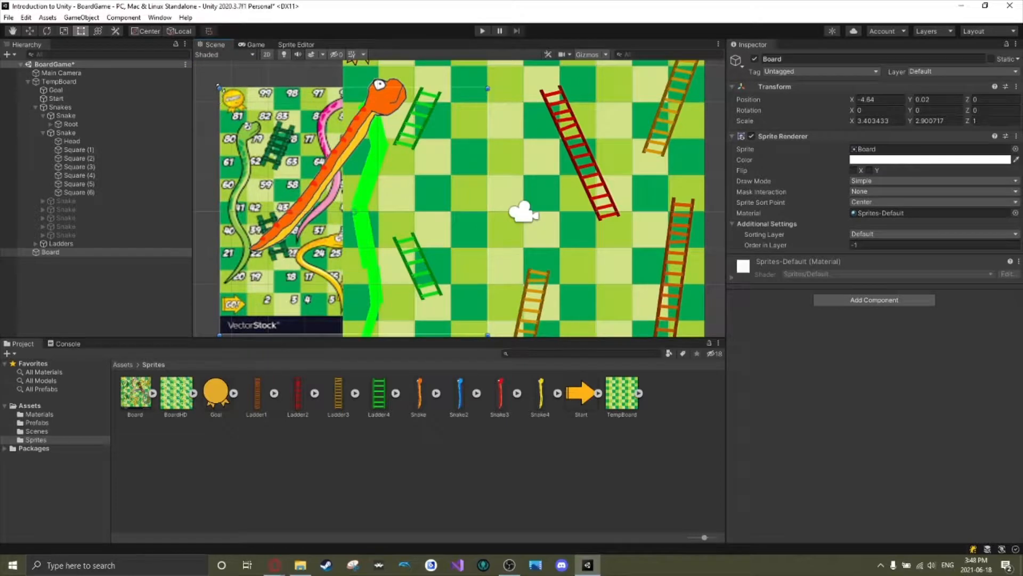
pyautogui.moveTo(220, 88); pyautogui.dragTo(114, 19)
pyautogui.moveTo(236, 134); pyautogui.dragTo(333, 175)
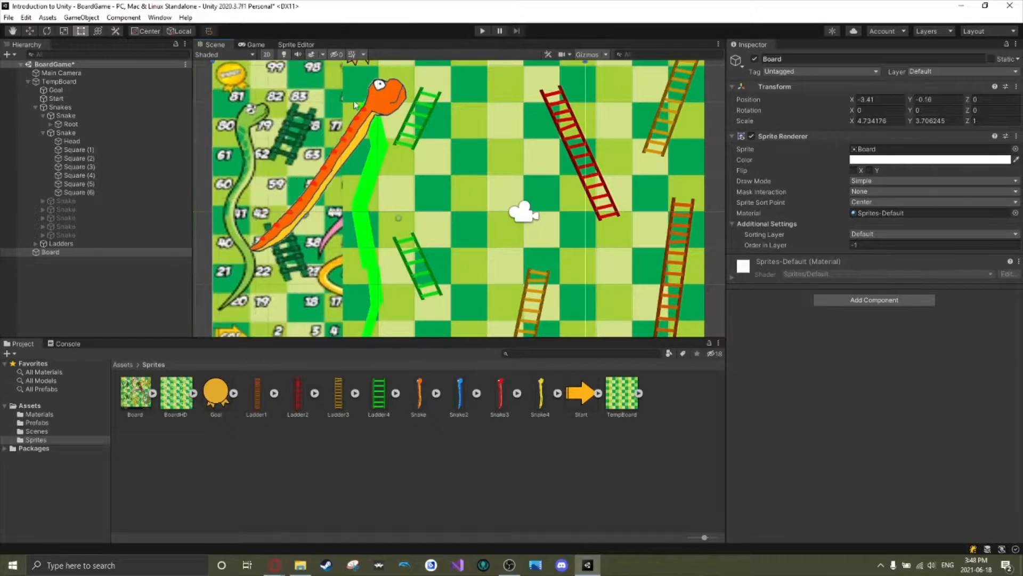
# Rotate the bones behind the orange snake's head to bend the neck, and nudge the Root bone over the placeholder's head.
pyautogui.click(387, 102)
pyautogui.moveTo(364, 116)
pyautogui.mouseDown()
pyautogui.moveTo(372, 121)
pyautogui.moveTo(363, 121)
pyautogui.mouseUp()
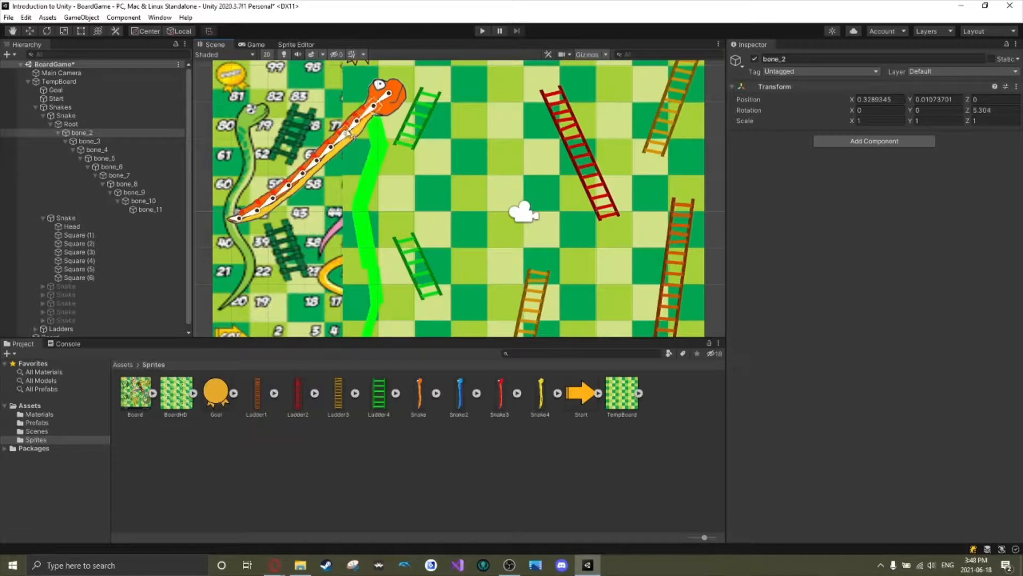
pyautogui.click(352, 136)
pyautogui.click(350, 133)
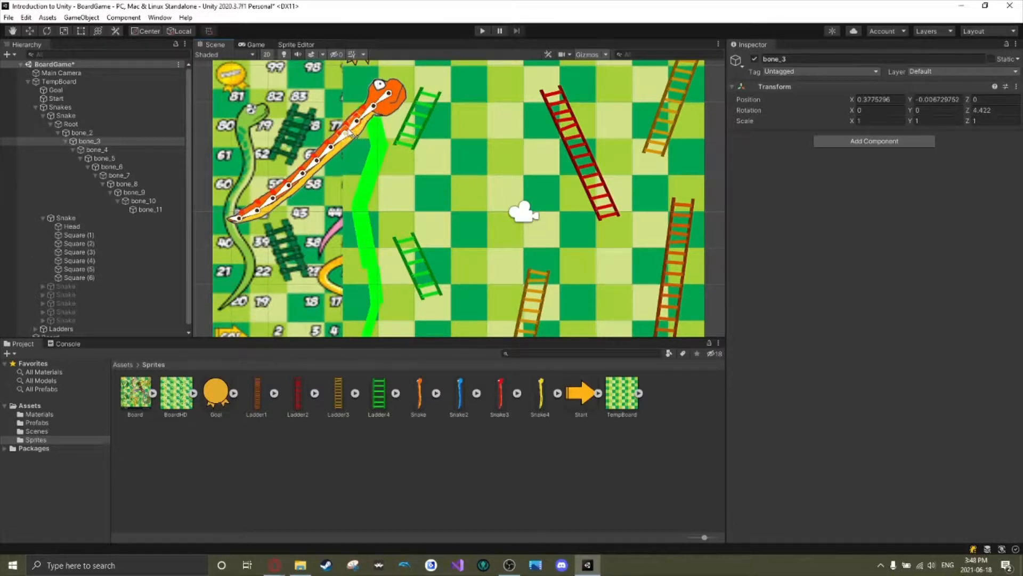
pyautogui.scroll(2, 347, 137)
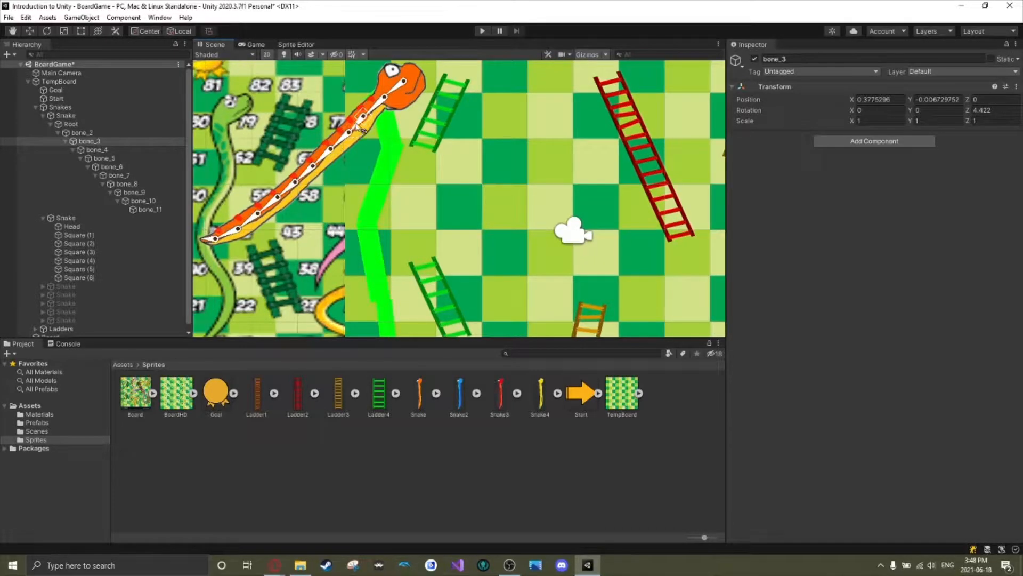
pyautogui.moveTo(356, 134); pyautogui.dragTo(416, 78)
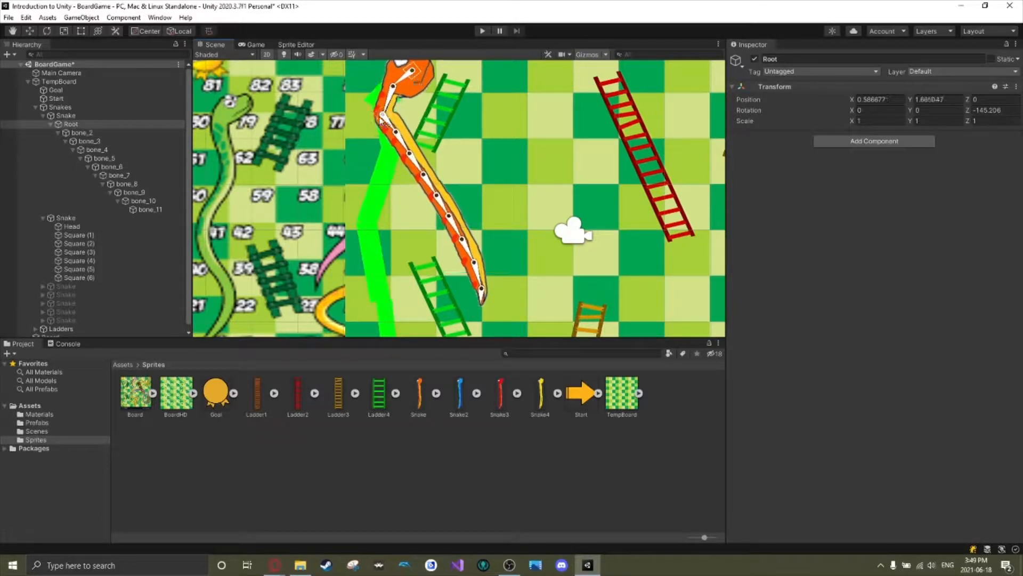
# Rotate bone_3, bone_4 and bone_6 to about 62, -27 and 16 degrees so the orange snake's upper body follows the green placeholder.
pyautogui.moveTo(382, 118); pyautogui.dragTo(379, 153)
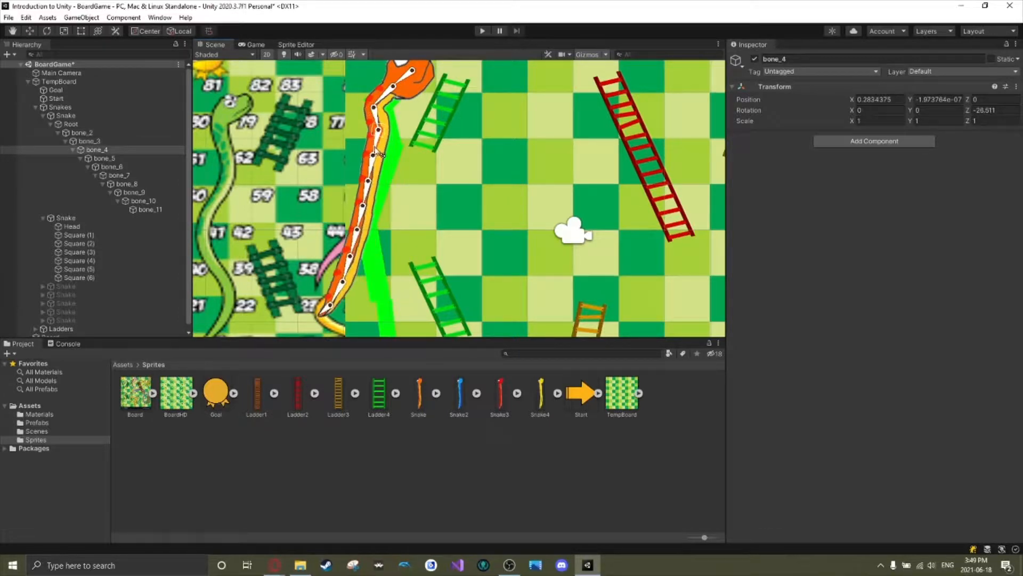
pyautogui.moveTo(378, 112); pyautogui.dragTo(384, 118)
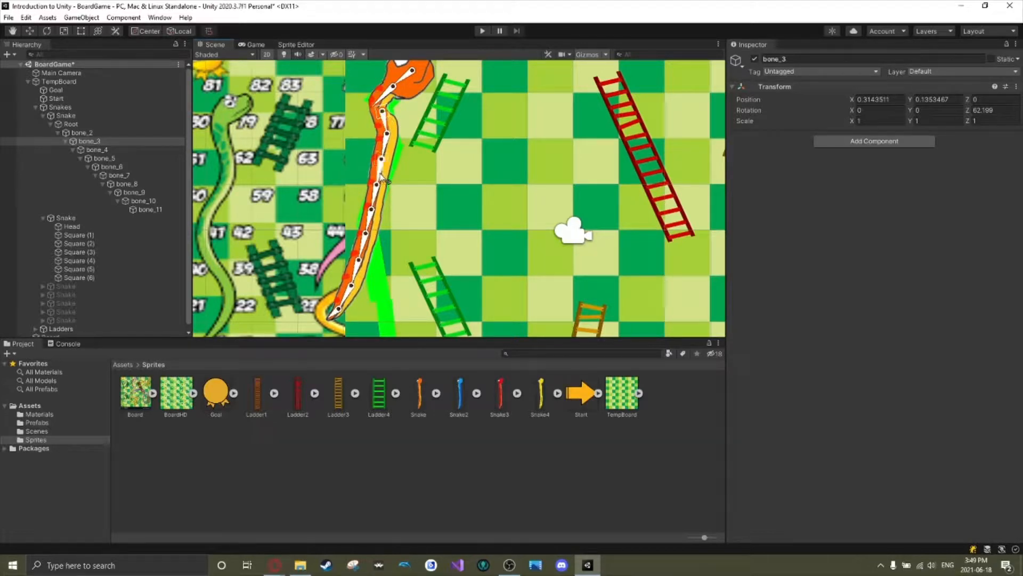
pyautogui.moveTo(380, 178); pyautogui.dragTo(398, 154)
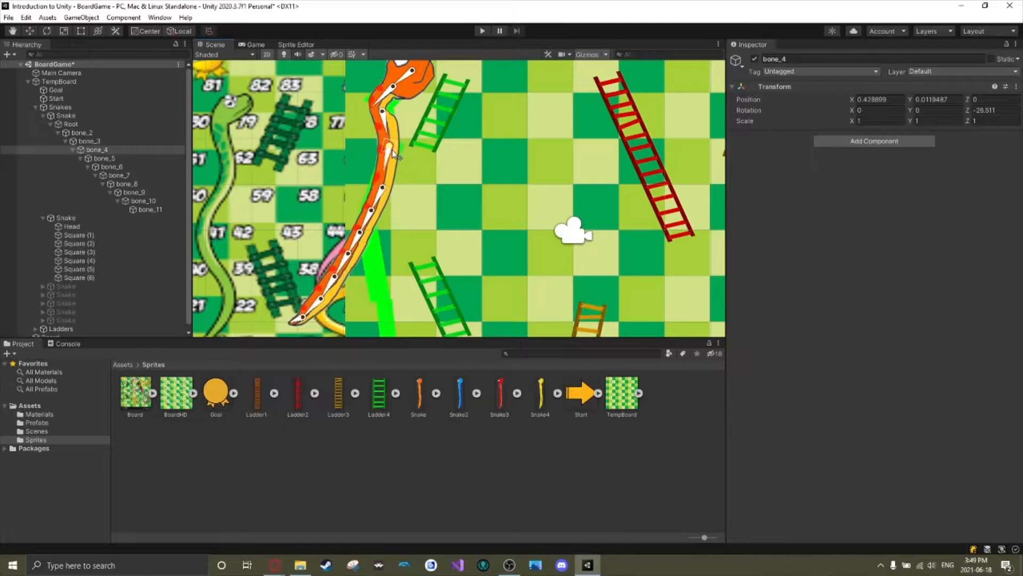
pyautogui.moveTo(381, 206); pyautogui.dragTo(373, 229)
pyautogui.scroll(-1, 372, 231)
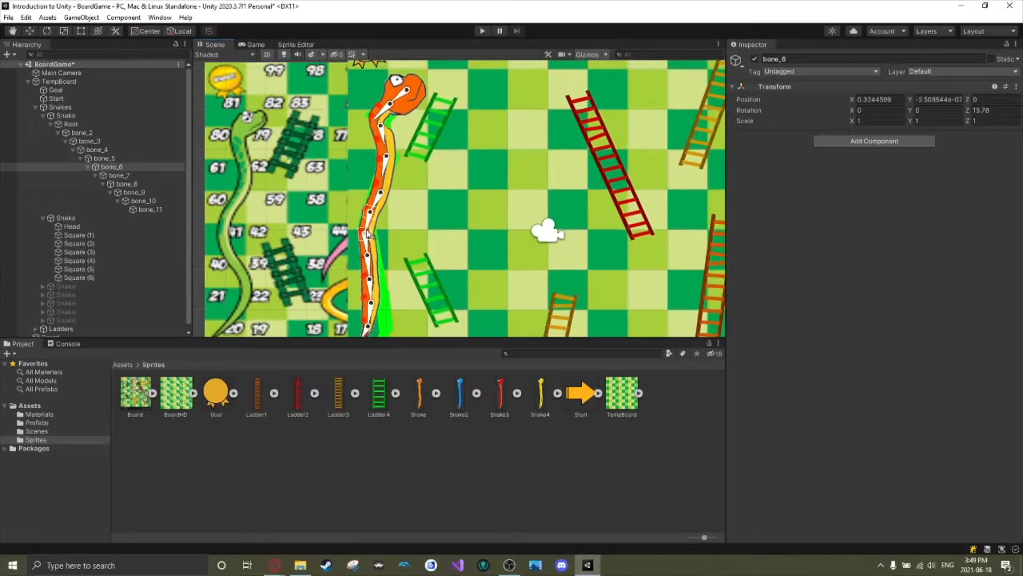
# Move and rotate bone_7, bone_8 and bone_9 so the snake's lower body bends along the placeholder's curve.
pyautogui.moveTo(378, 242); pyautogui.dragTo(368, 203, button='middle')
pyautogui.moveTo(358, 234); pyautogui.dragTo(359, 209)
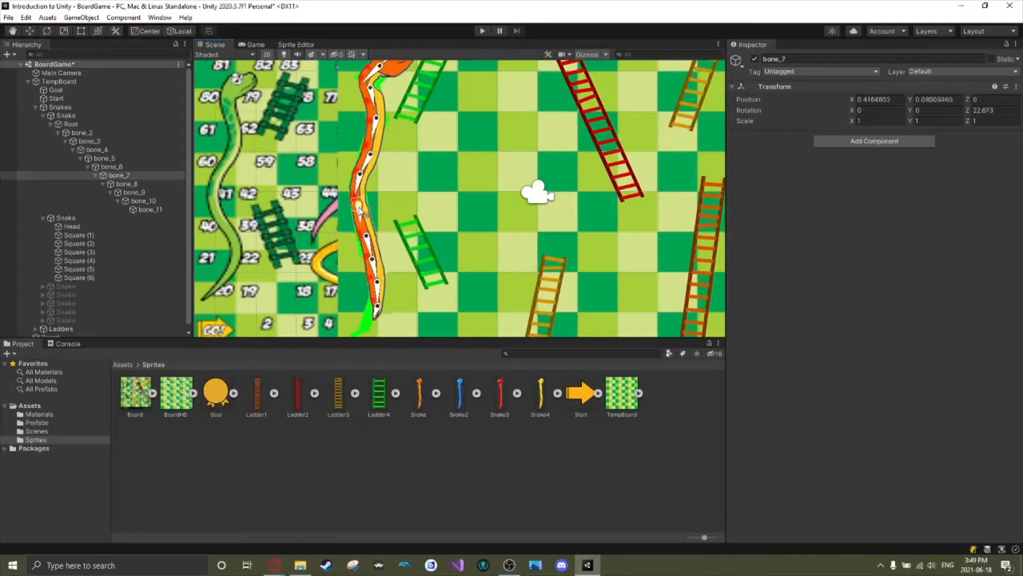
pyautogui.moveTo(369, 248)
pyautogui.mouseDown()
pyautogui.moveTo(378, 291)
pyautogui.moveTo(366, 249)
pyautogui.mouseUp()
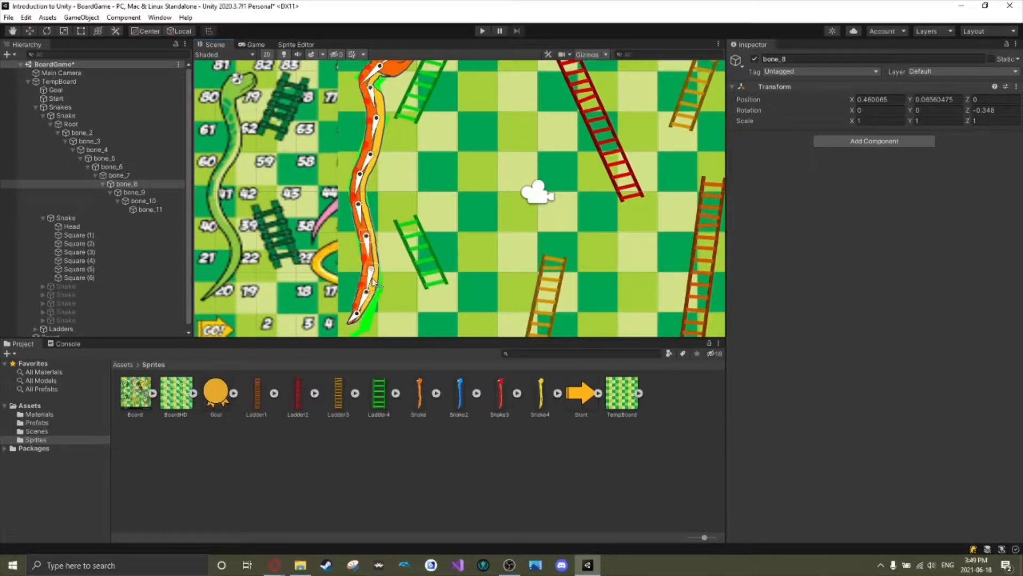
pyautogui.moveTo(373, 282); pyautogui.dragTo(377, 285)
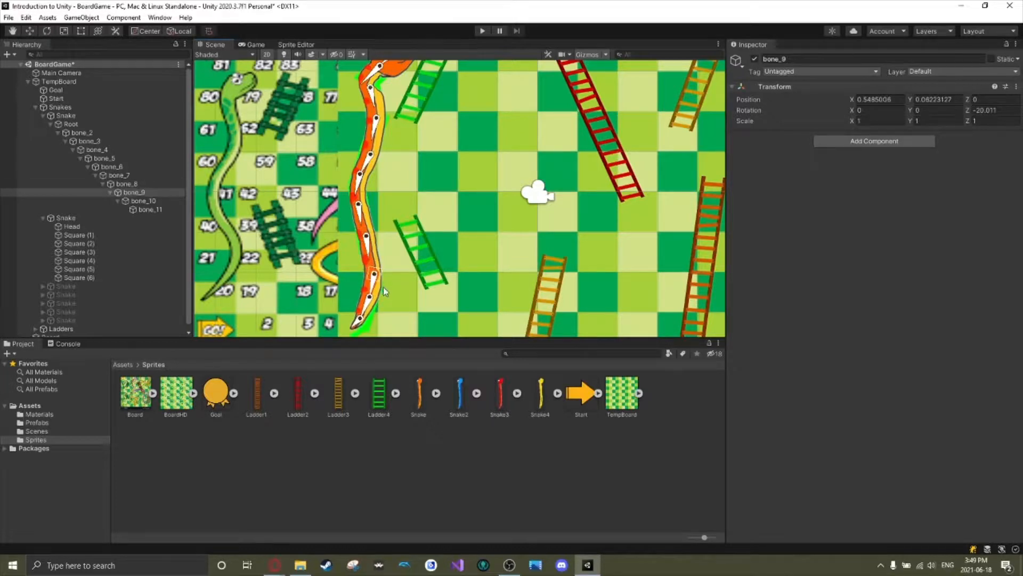
# Adjust bone_10 and rotate bone_11 to about -39 degrees so the tail tip curls onto the placeholder's tail.
pyautogui.scroll(-1, 385, 292)
pyautogui.moveTo(383, 294); pyautogui.dragTo(387, 261, button='middle')
pyautogui.click(377, 280)
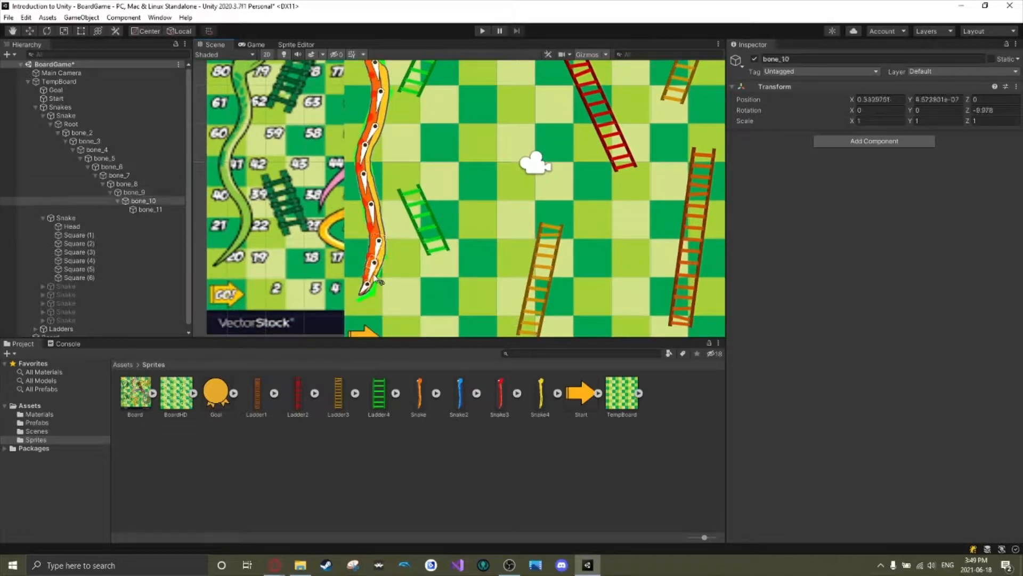
pyautogui.moveTo(378, 268)
pyautogui.mouseDown()
pyautogui.moveTo(363, 296)
pyautogui.moveTo(385, 276)
pyautogui.mouseUp()
pyautogui.click(362, 299)
pyautogui.scroll(-1, 386, 266)
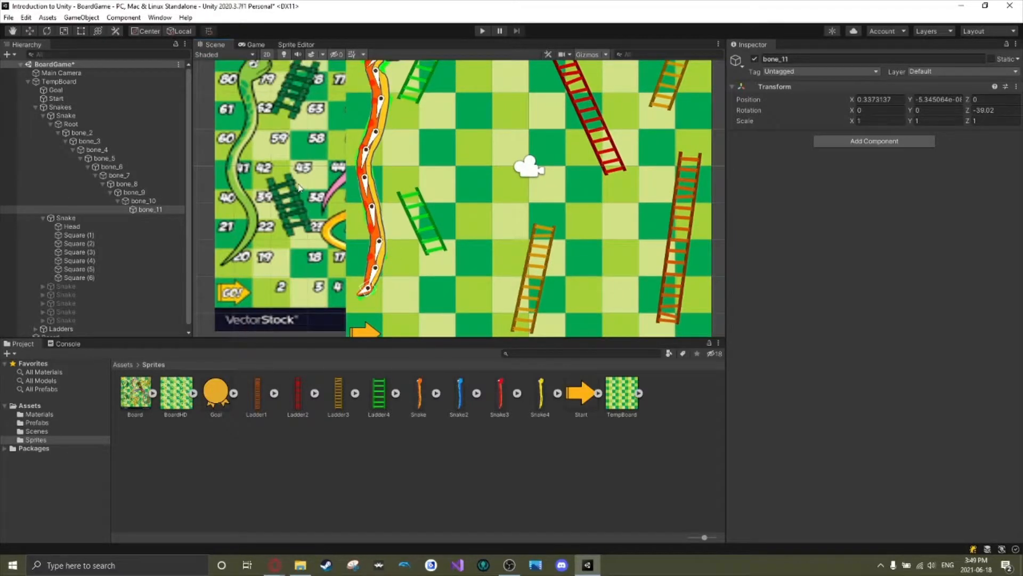
# Rotate bone_2 to readjust the bend just behind the orange snake's head.
pyautogui.click(307, 187)
pyautogui.scroll(4, 304, 187)
pyautogui.scroll(-5, 309, 187)
pyautogui.moveTo(375, 165); pyautogui.dragTo(348, 214, button='middle')
pyautogui.click(349, 121)
pyautogui.moveTo(348, 120)
pyautogui.mouseDown()
pyautogui.moveTo(348, 130)
pyautogui.moveTo(359, 113)
pyautogui.mouseUp()
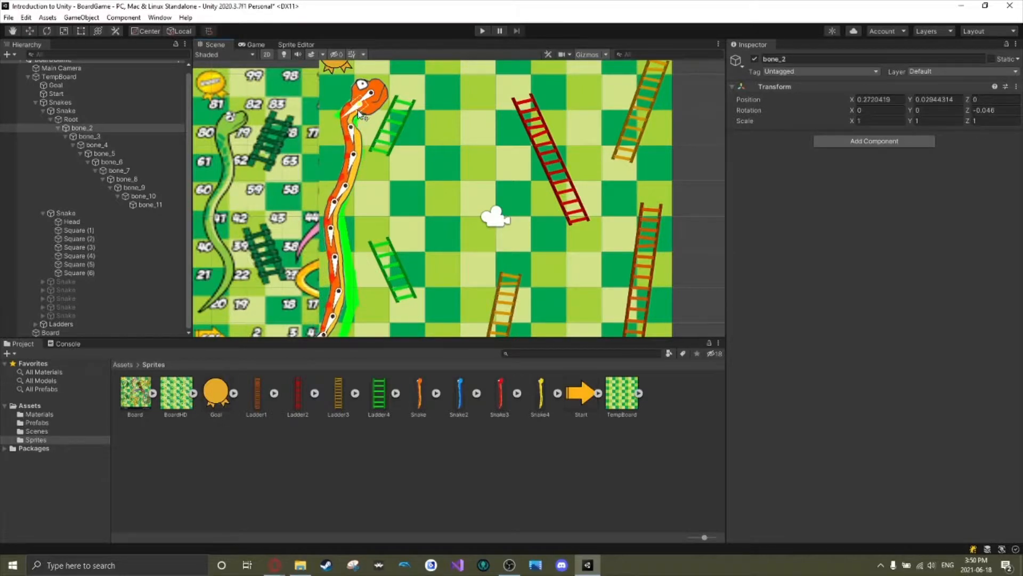
# Rotate bone_2 to about 4 degrees and move bone_4 to about 0.43, -0.05 to realign the body with the placeholder.
pyautogui.click(372, 153)
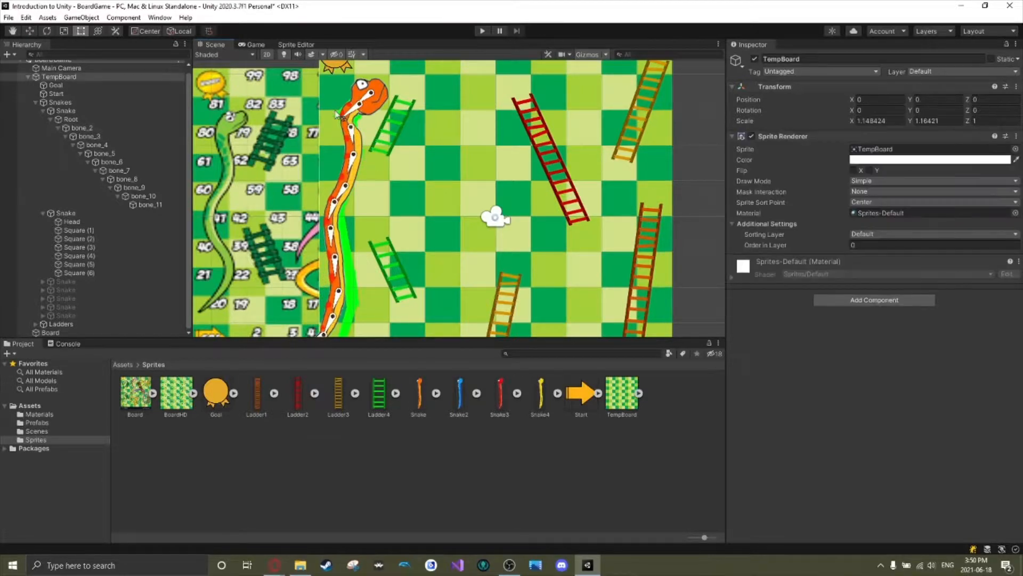
pyautogui.click(267, 69)
pyautogui.scroll(-3, 280, 170)
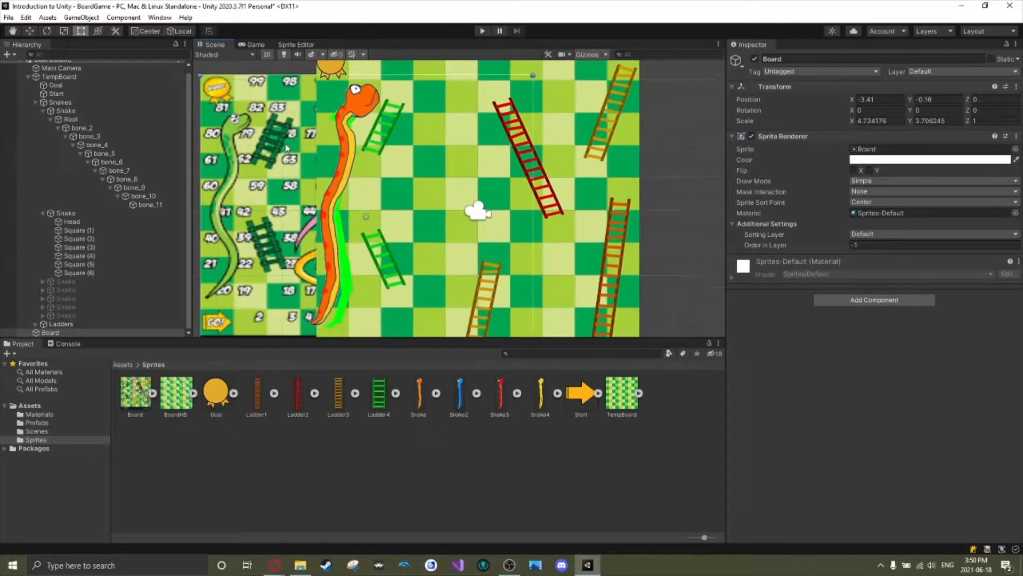
pyautogui.click(334, 208)
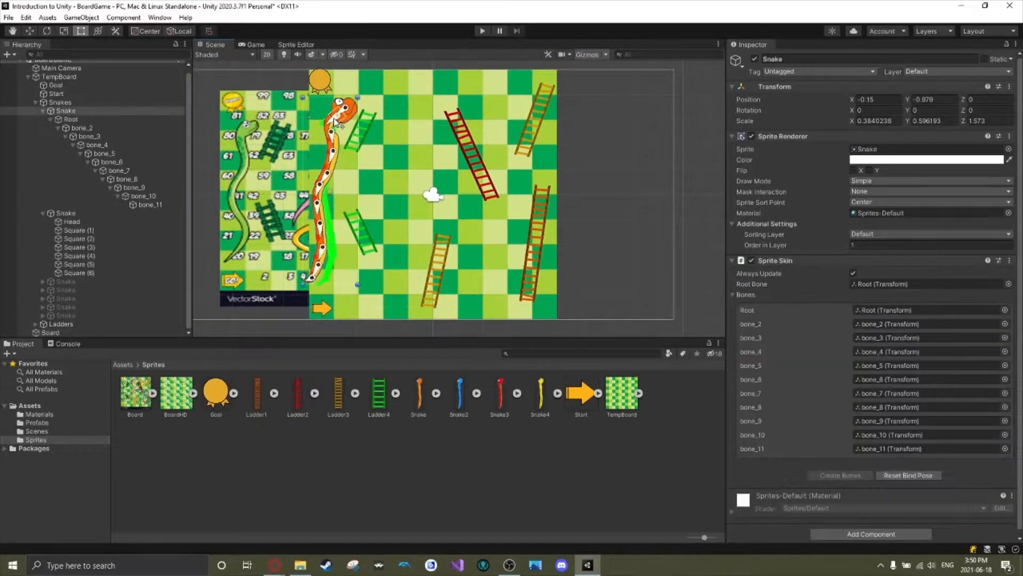
pyautogui.click(336, 129)
pyautogui.moveTo(336, 131); pyautogui.dragTo(334, 130)
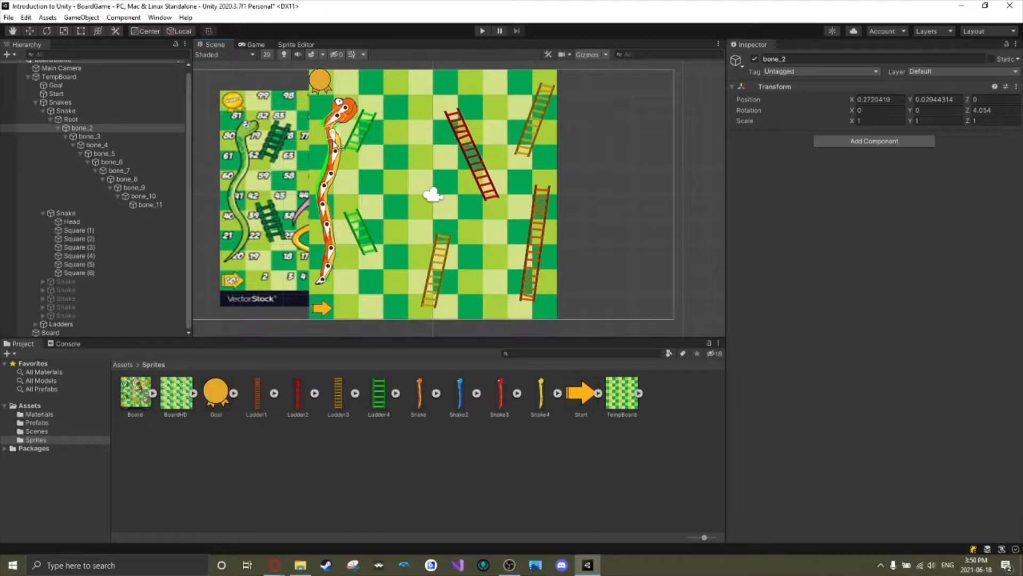
pyautogui.click(336, 140)
pyautogui.moveTo(337, 145); pyautogui.dragTo(335, 147)
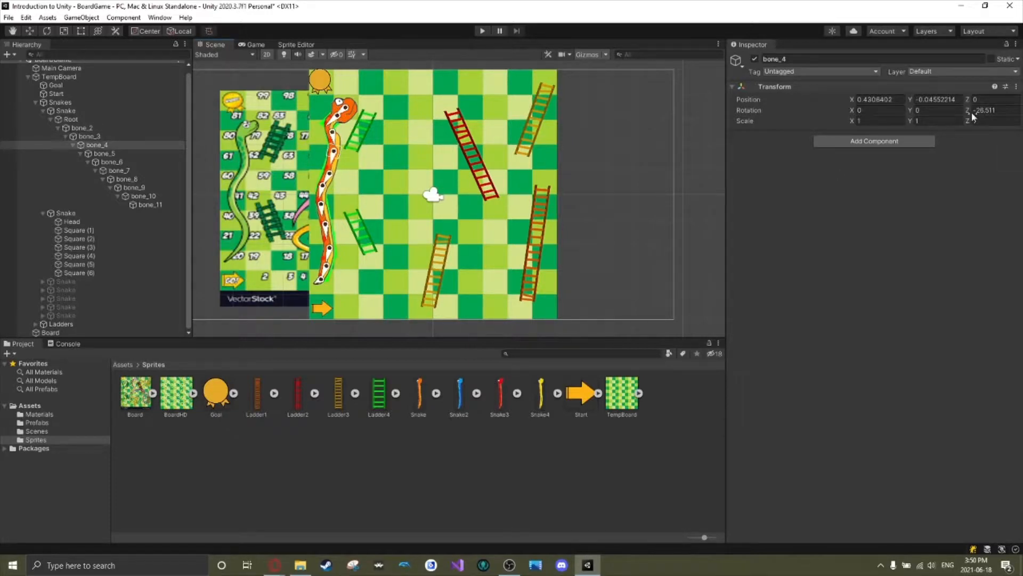
# Try a Z rotation of about -16 degrees on bone_4, undo it, and deselect the bone.
pyautogui.moveTo(971, 110); pyautogui.dragTo(970, 137)
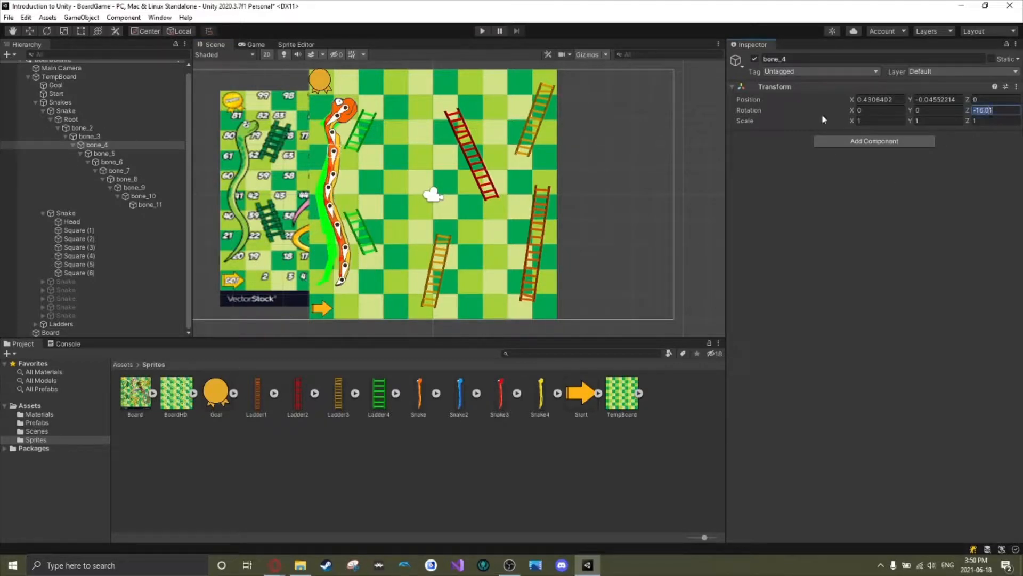
pyautogui.write('90')
pyautogui.hotkey('ctrl', 'z')
pyautogui.moveTo(560, 220); pyautogui.dragTo(547, 221)
pyautogui.click(703, 181)
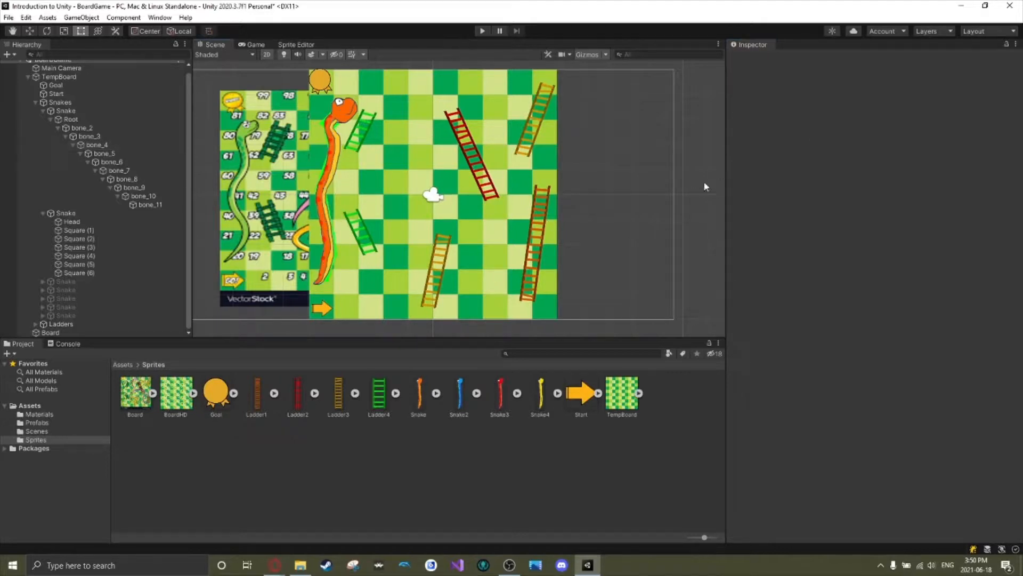
# Delete the green placeholder Snake object together with its Head and Square children from the Snakes group.
pyautogui.scroll(-3, 362, 180)
pyautogui.scroll(2, 362, 180)
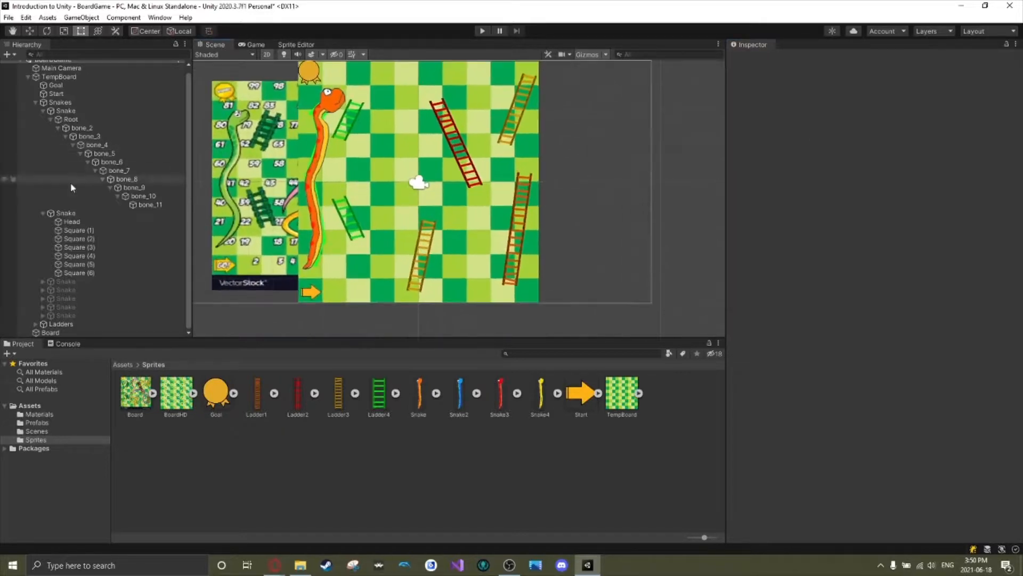
pyautogui.click(35, 102)
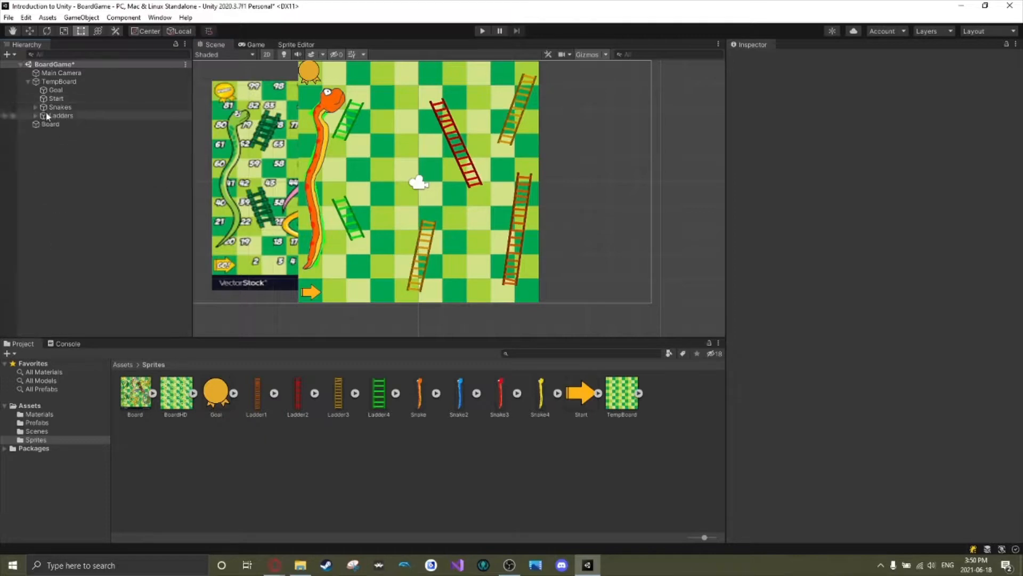
pyautogui.click(36, 108)
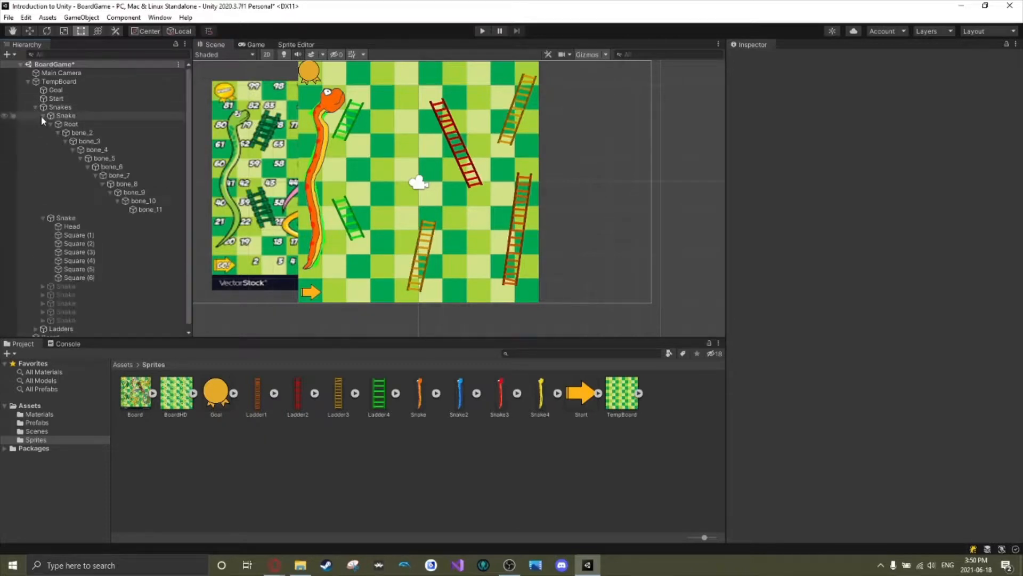
pyautogui.click(41, 115)
pyautogui.click(56, 126)
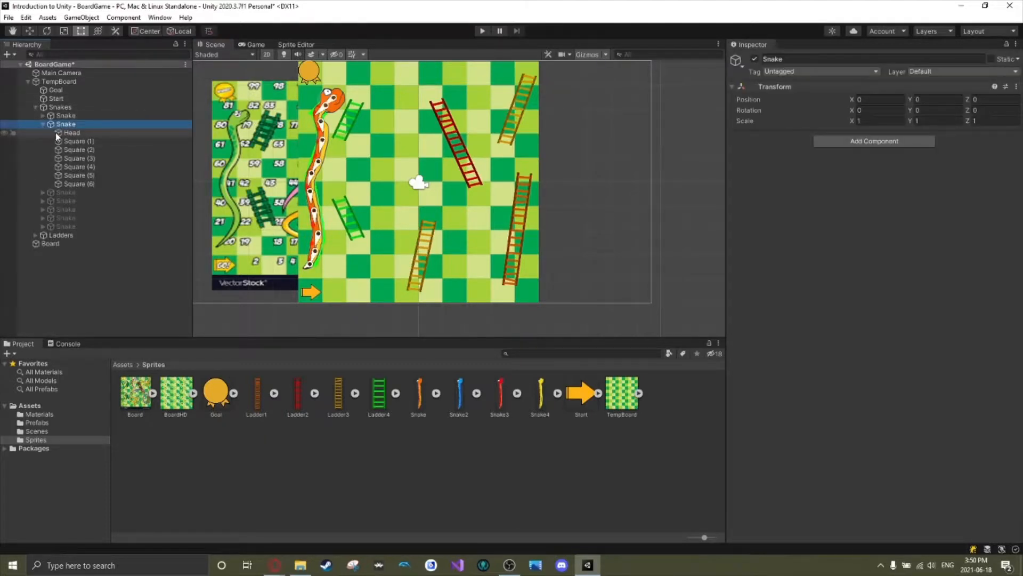
pyautogui.press('Up')
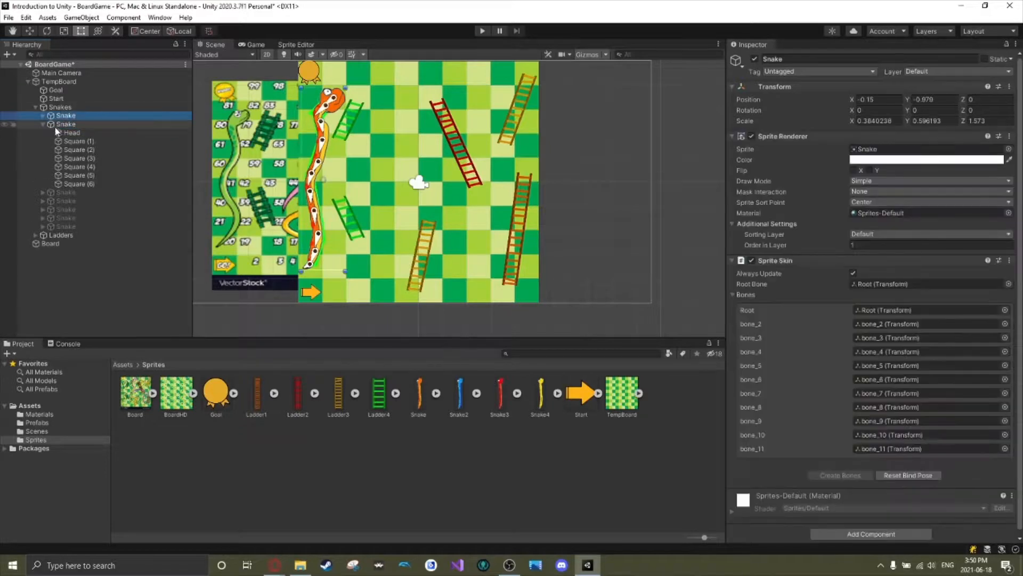
pyautogui.click(53, 126)
pyautogui.keyDown('shift'); pyautogui.click(65, 181); pyautogui.keyUp('shift')
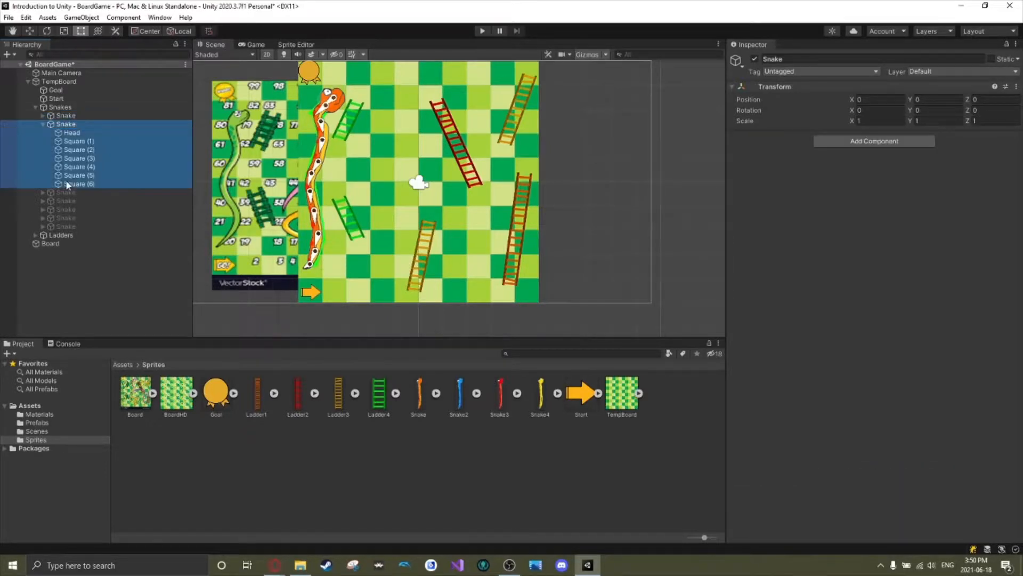
pyautogui.press('Delete')
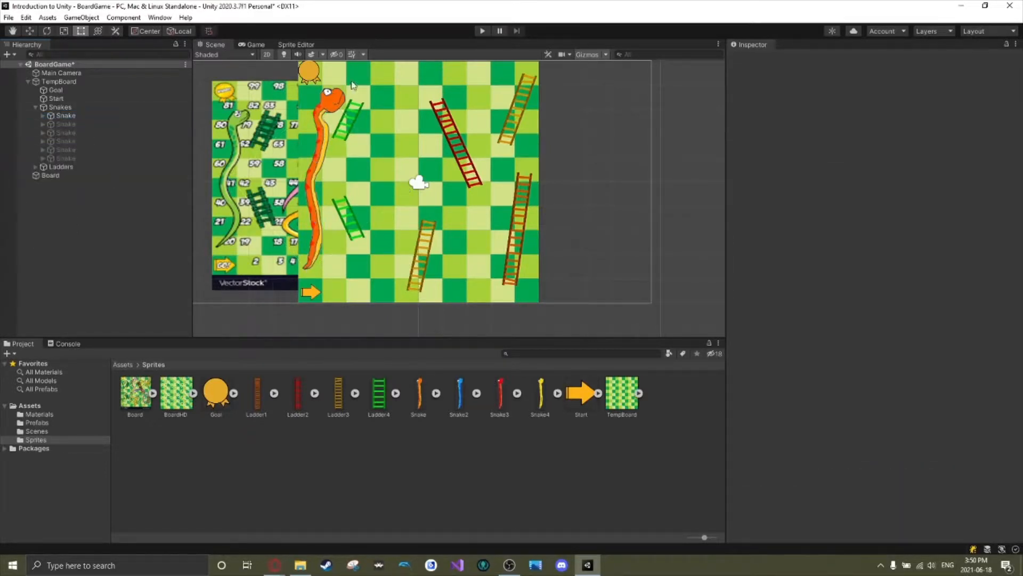
# Move the Board reference image away from the game board so all of its snakes can be seen.
pyautogui.click(258, 177)
pyautogui.moveTo(279, 160)
pyautogui.mouseDown()
pyautogui.moveTo(217, 168)
pyautogui.moveTo(274, 150)
pyautogui.mouseUp()
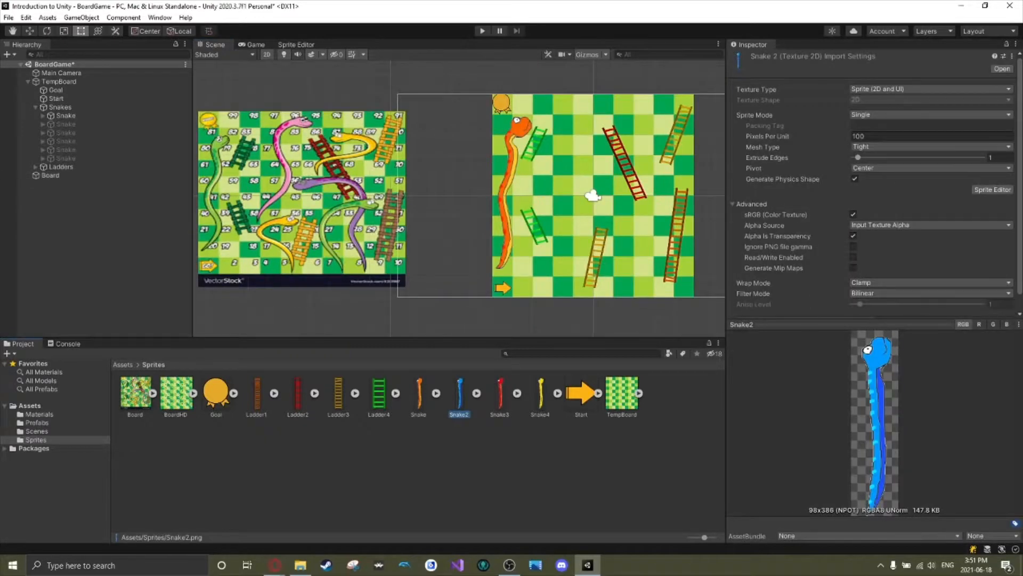
pyautogui.click(508, 178)
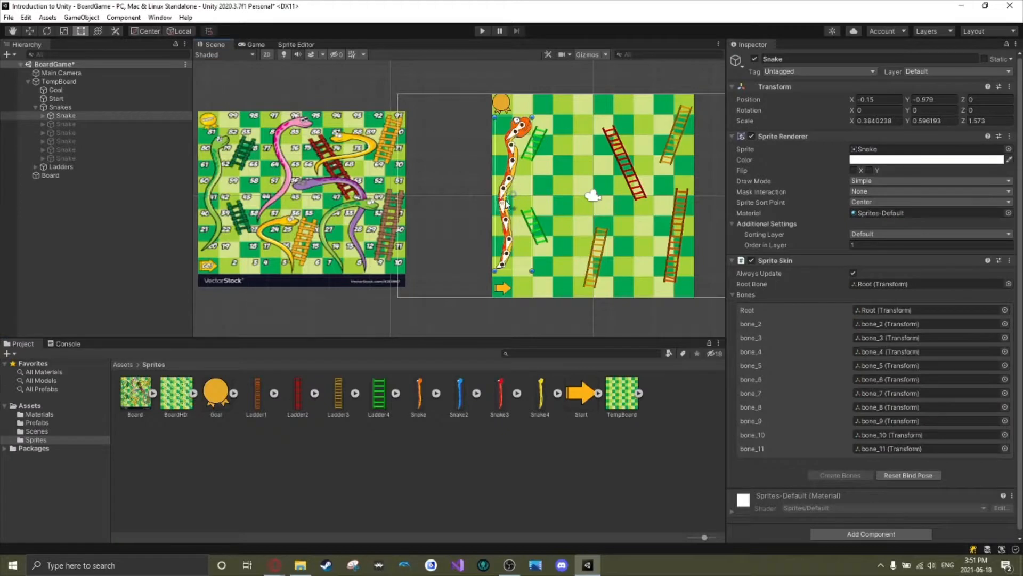
# Try out a Sprite Skin with created bones on a second orange Snake sprite beside the board, and delete that sprite.
pyautogui.moveTo(423, 393); pyautogui.dragTo(451, 241)
pyautogui.click(874, 300)
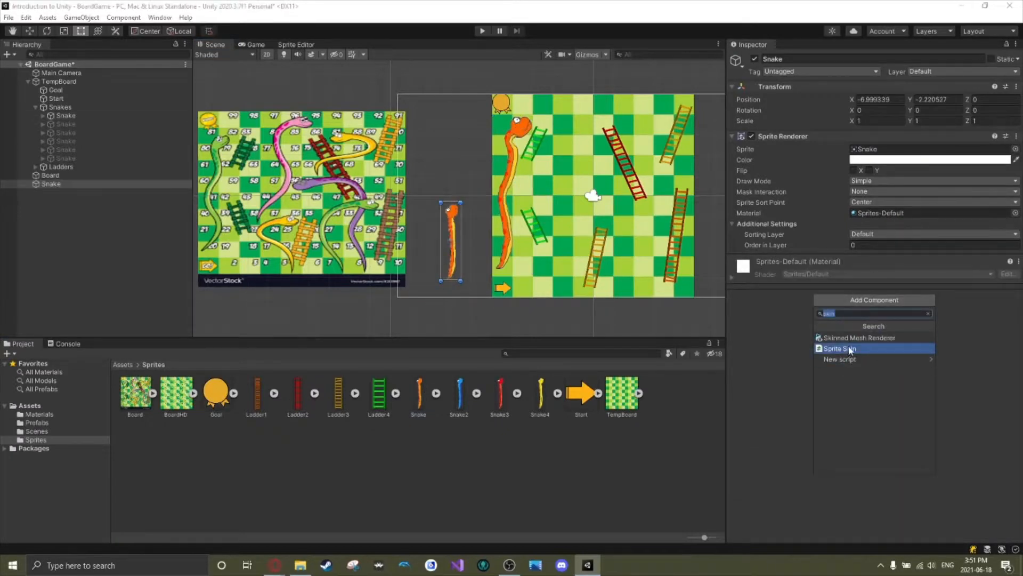
pyautogui.click(834, 346)
pyautogui.click(842, 334)
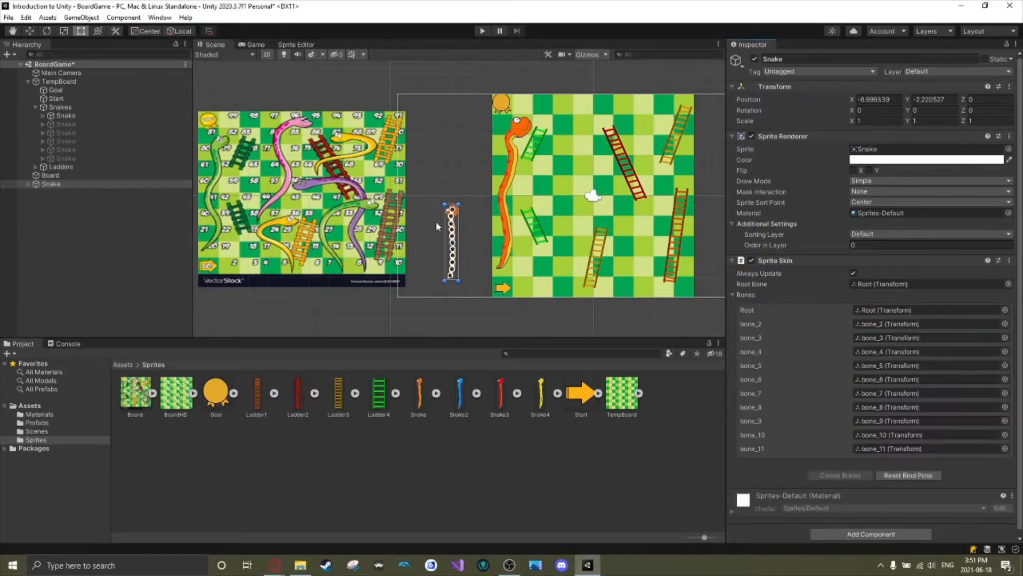
pyautogui.moveTo(461, 202); pyautogui.dragTo(482, 130)
pyautogui.press('Delete')
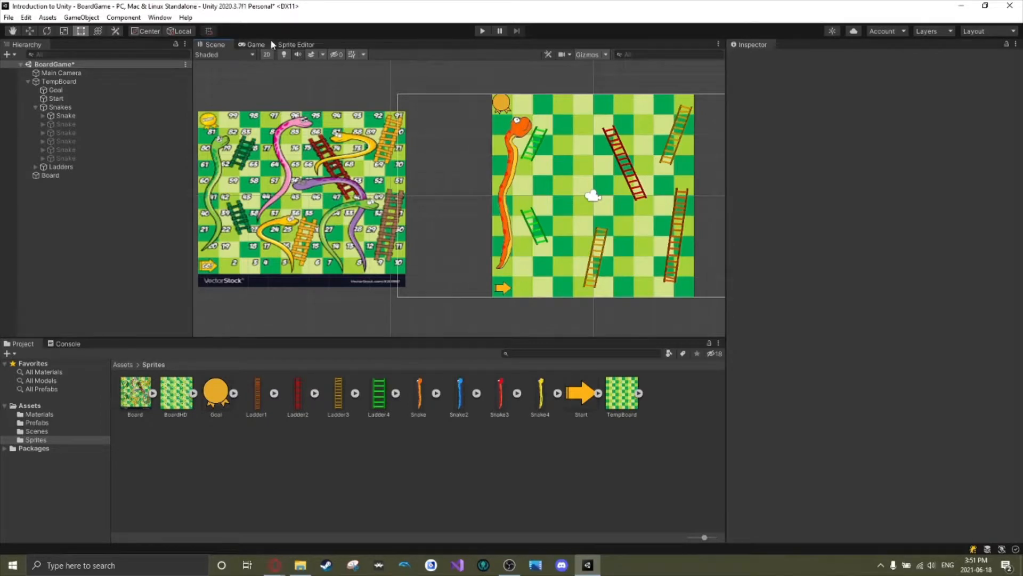
# Paste the copied bones and mesh onto the Snake2 sprite in the Skinning Editor, and switch to Preview Pose.
pyautogui.click(295, 46)
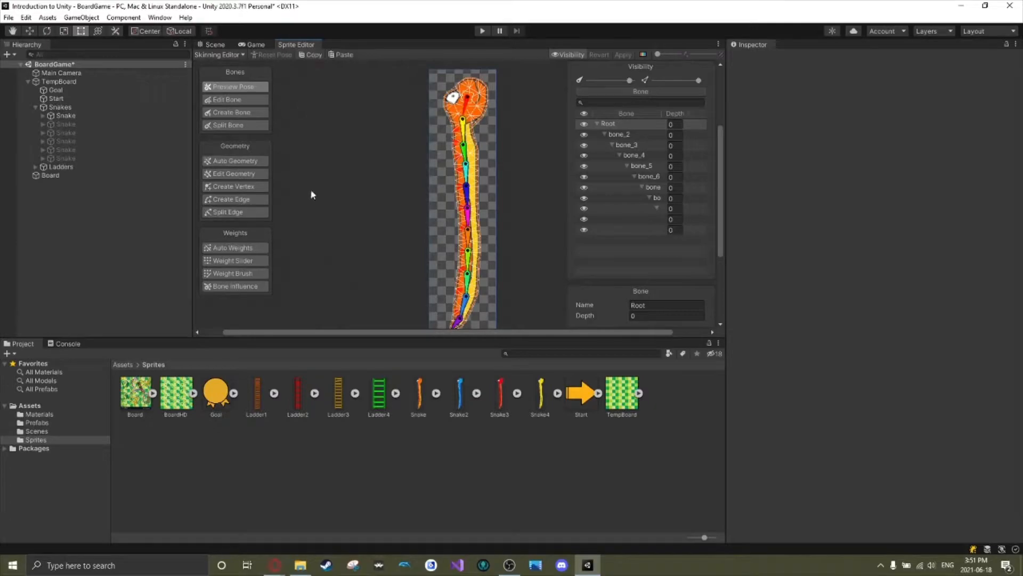
pyautogui.doubleClick(457, 393)
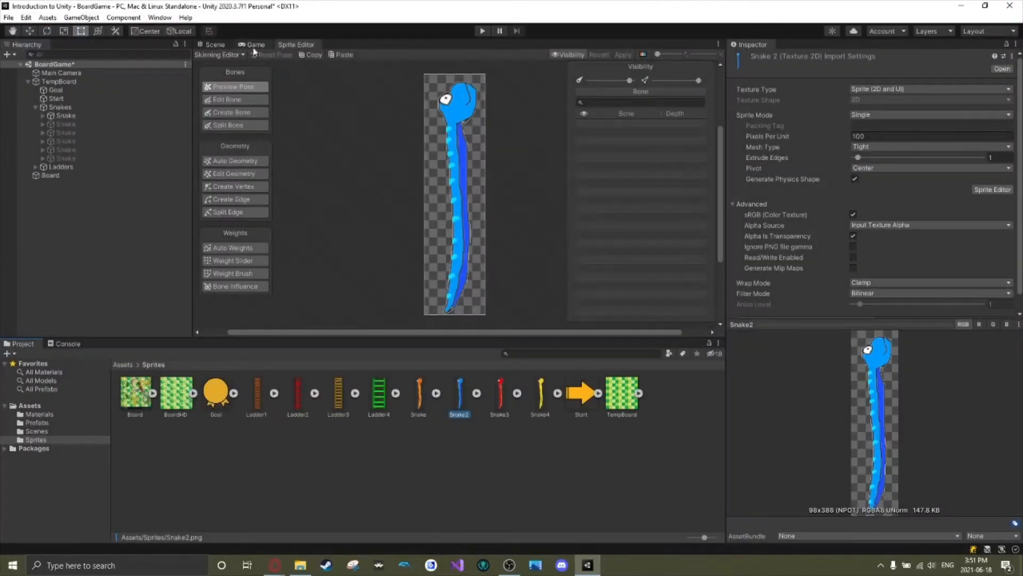
pyautogui.click(337, 55)
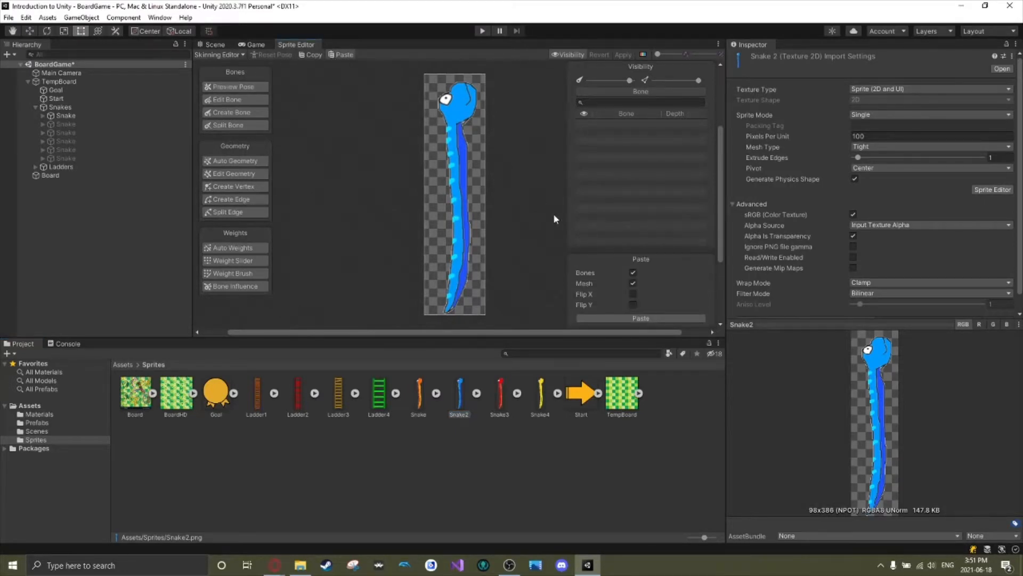
pyautogui.click(459, 135)
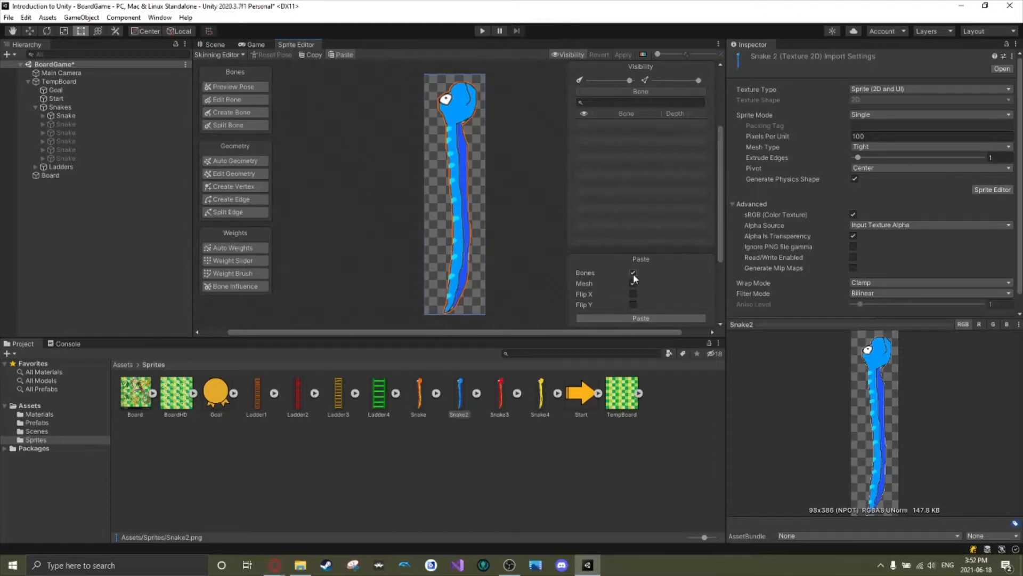
pyautogui.click(634, 318)
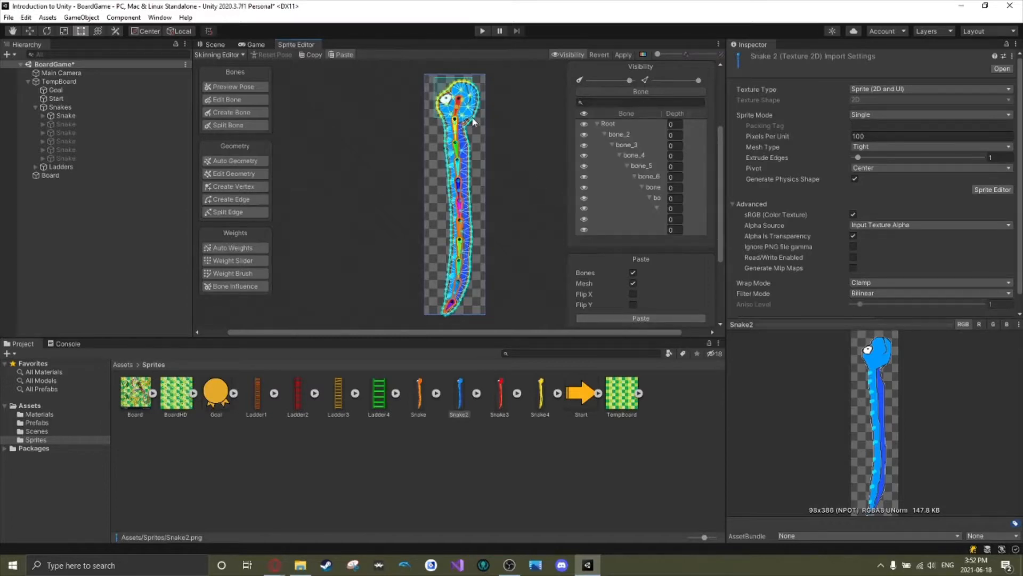
pyautogui.click(248, 89)
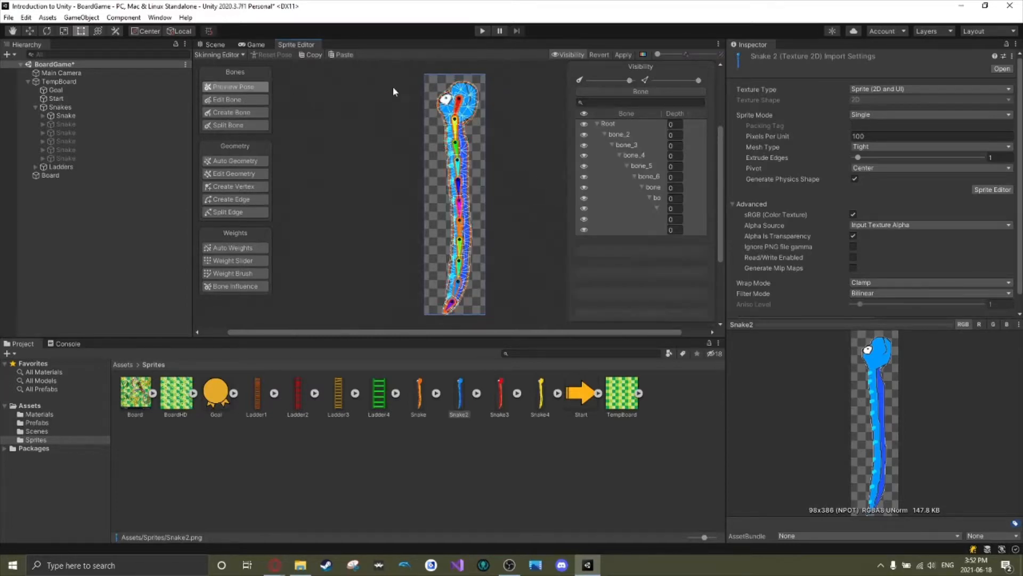
# Test a bend of Snake2's rig, undo it, and apply the sprite's skinning changes when switching to Snake3.
pyautogui.click(456, 104)
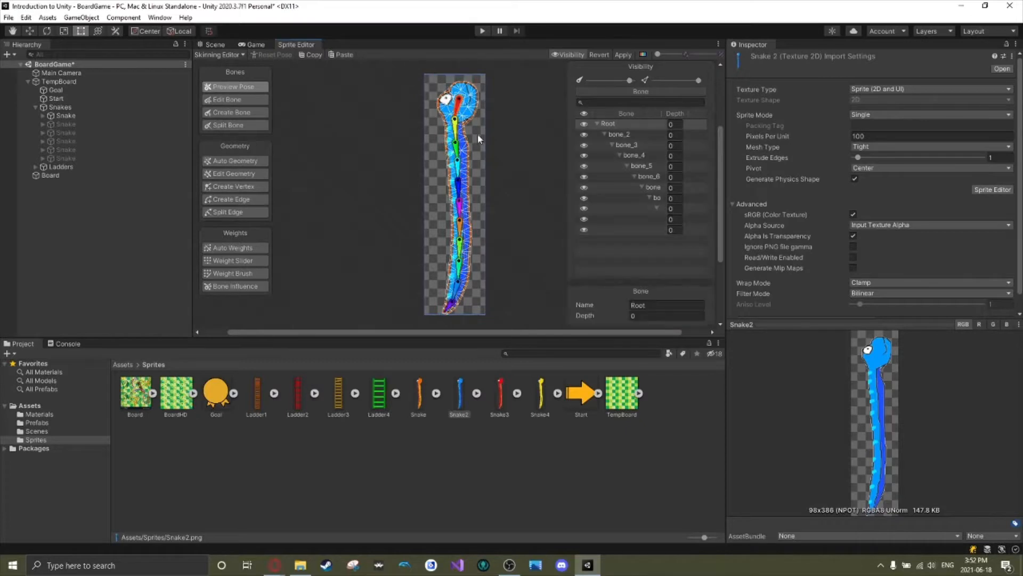
pyautogui.moveTo(452, 118)
pyautogui.mouseDown()
pyautogui.moveTo(443, 120)
pyautogui.moveTo(460, 123)
pyautogui.mouseUp()
pyautogui.hotkey('ctrl', 'z')
pyautogui.click(501, 397)
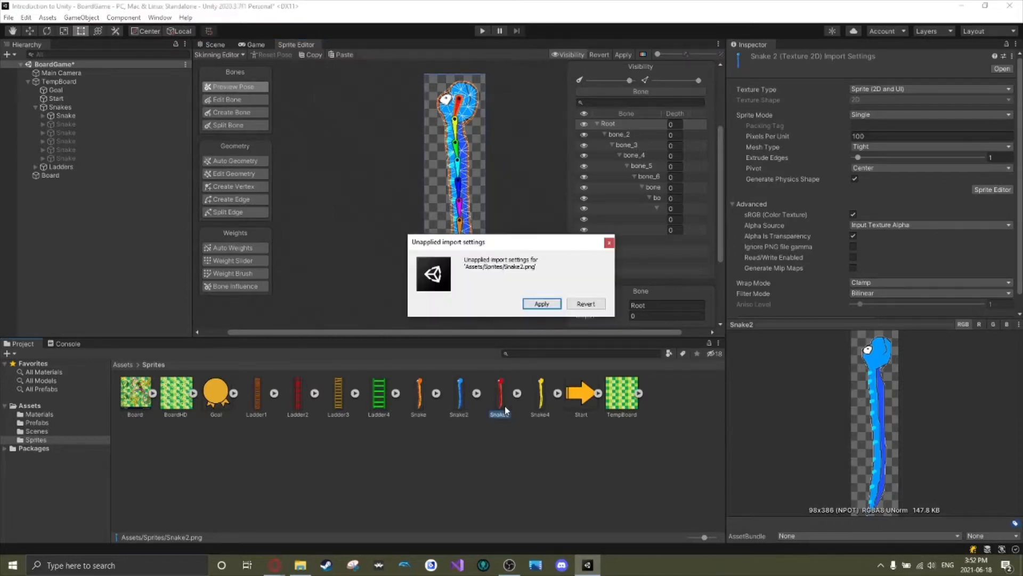
pyautogui.click(542, 304)
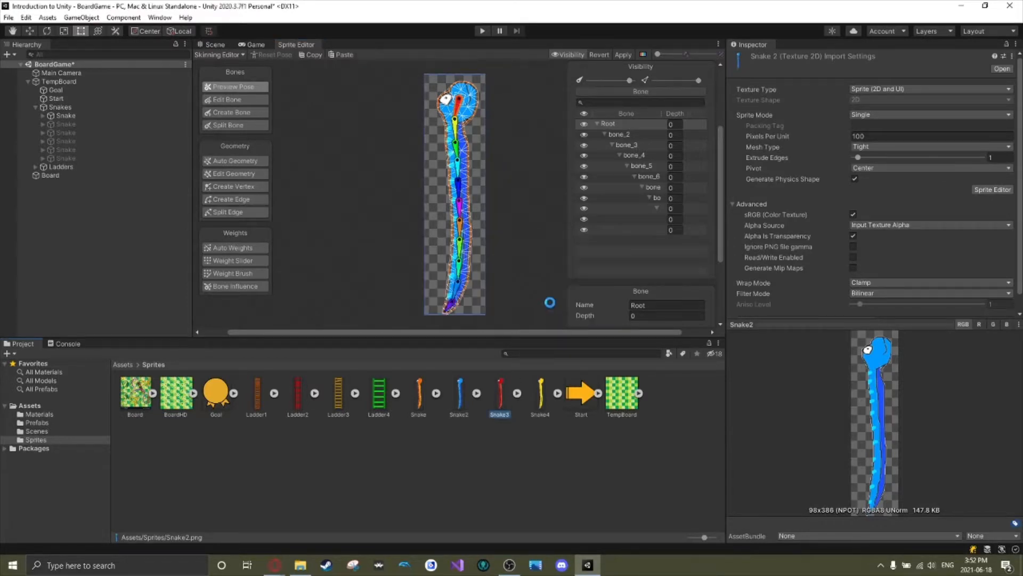
# Paste the copied bones and mesh onto the Snake3 sprite and switch to Preview Pose.
pyautogui.click(340, 56)
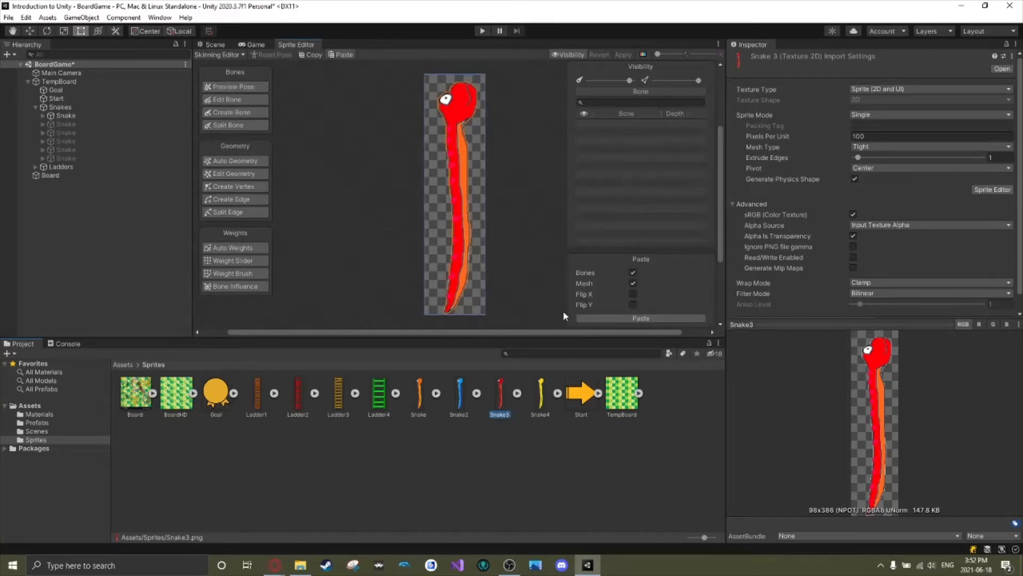
pyautogui.click(635, 318)
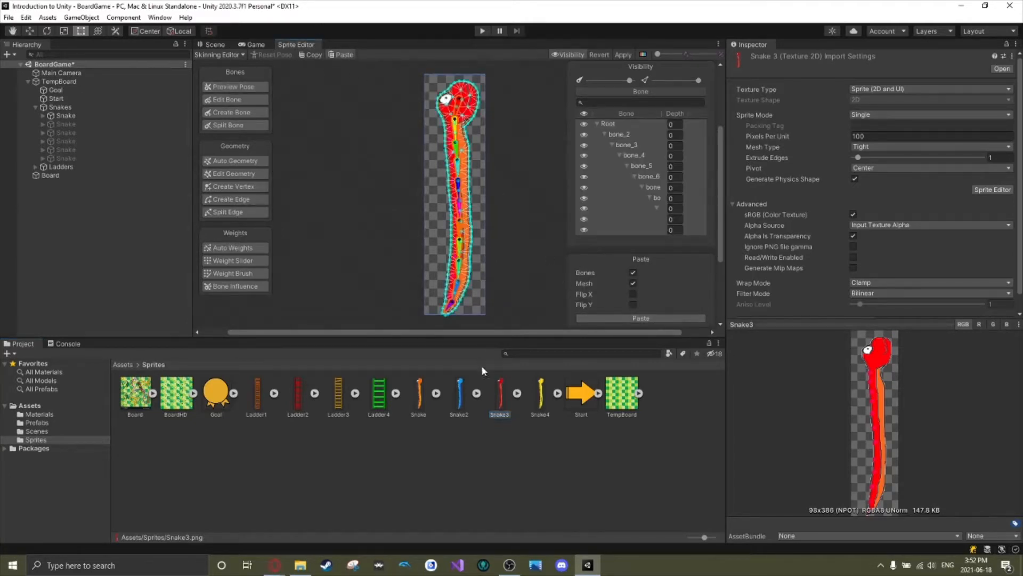
pyautogui.click(241, 88)
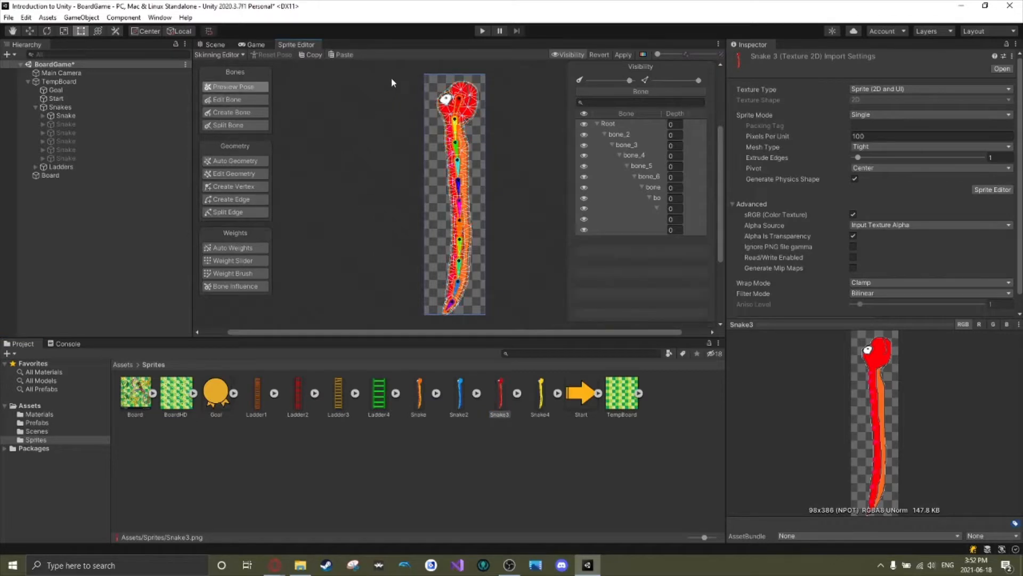
# Test bending Snake3's rig by its bones, reset the pose, and apply the skinning changes.
pyautogui.moveTo(405, 75); pyautogui.dragTo(424, 158)
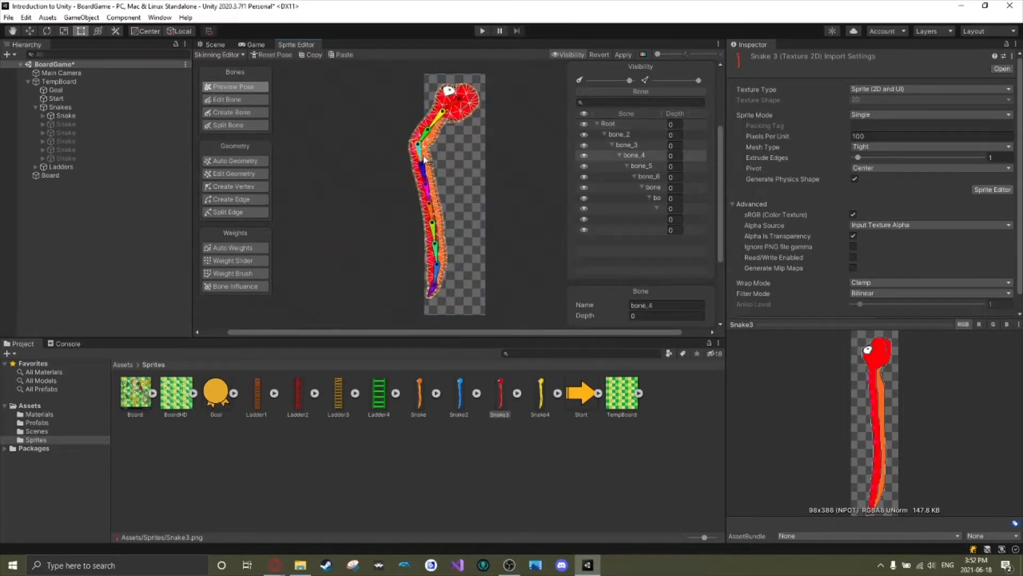
pyautogui.click(272, 56)
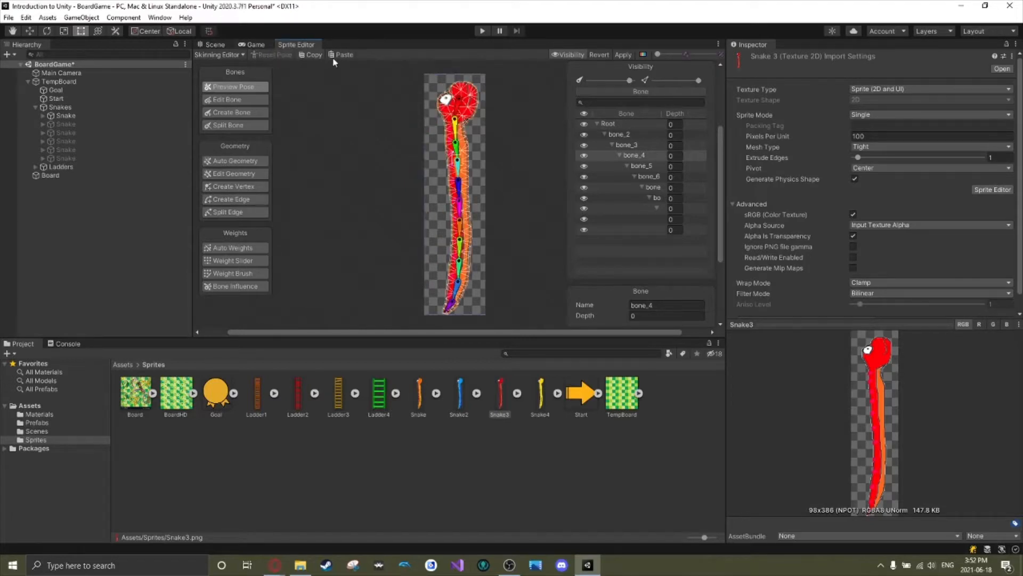
pyautogui.click(623, 55)
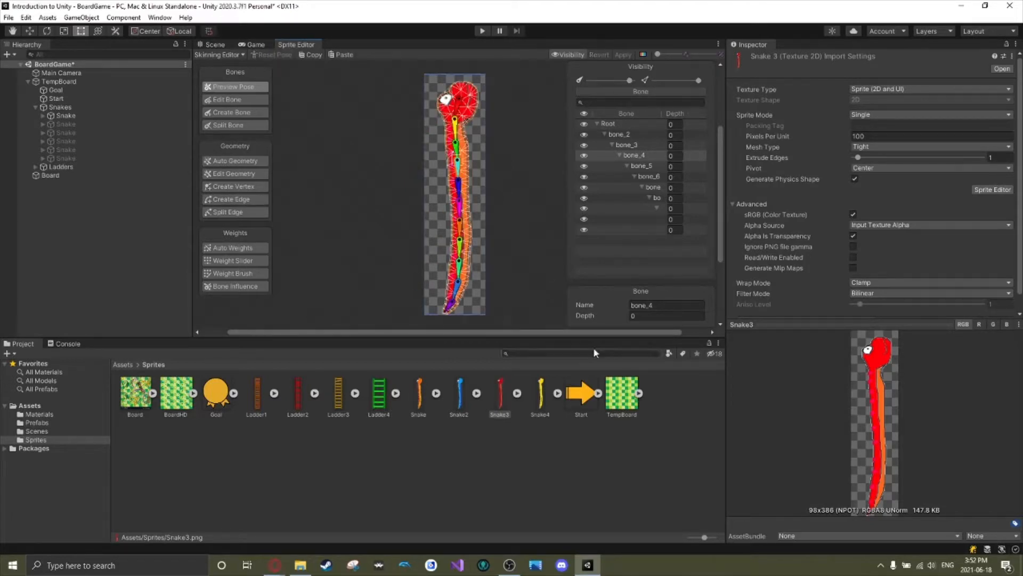
# Load Snake4 in the Skinning Editor, paste the copied bones and mesh onto it, and switch to Preview Pose.
pyautogui.doubleClick(541, 397)
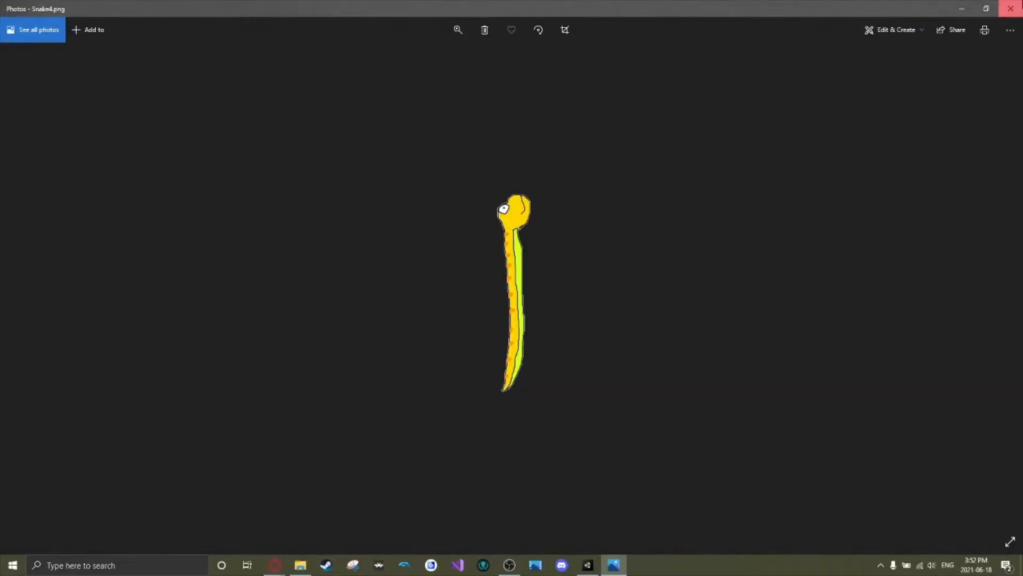
pyautogui.click(1010, 9)
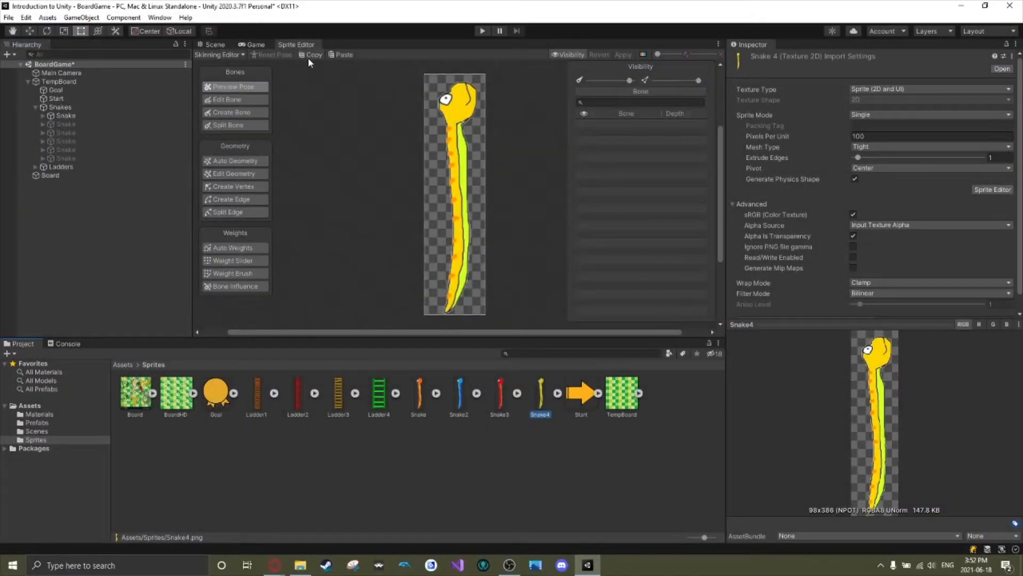
pyautogui.click(343, 55)
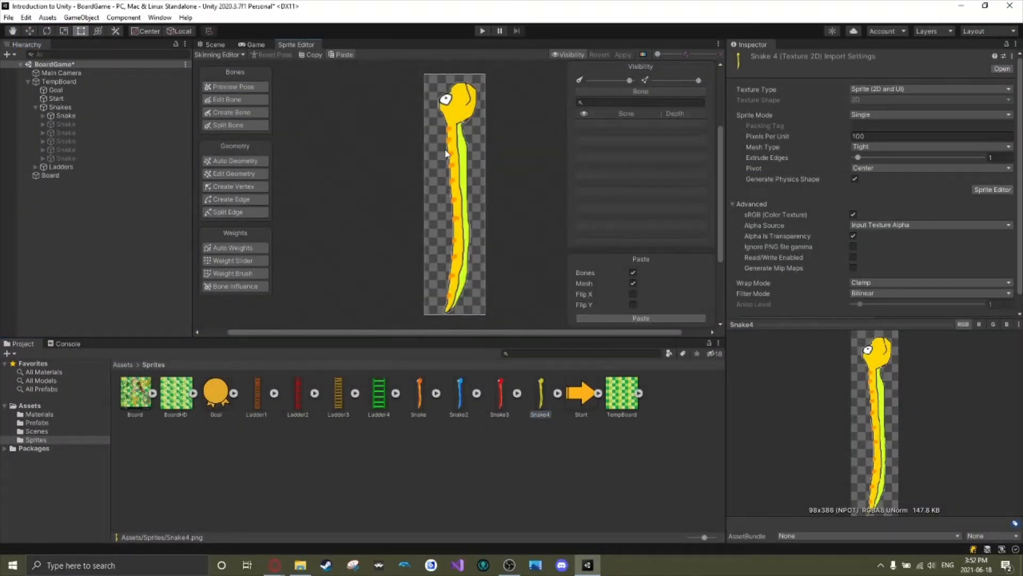
pyautogui.click(637, 319)
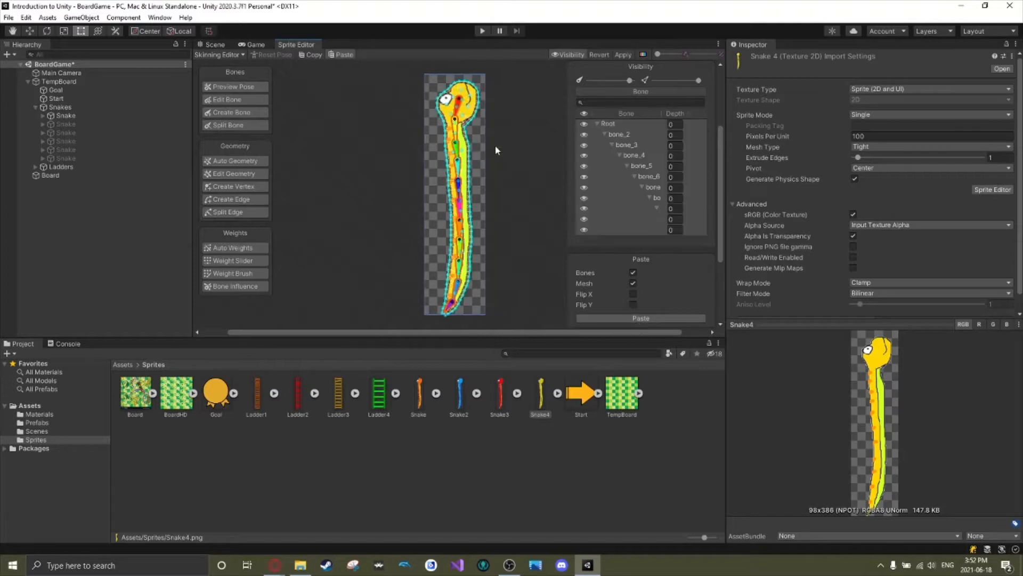
pyautogui.click(248, 87)
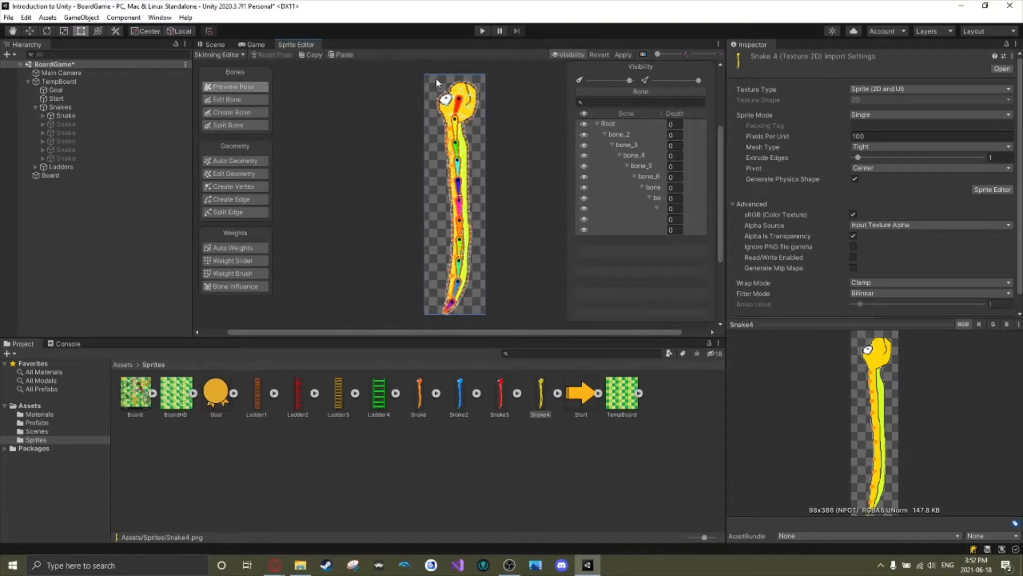
# Test bending Snake4's rig at bone_5, reset the pose, and apply the skinning changes.
pyautogui.click(456, 104)
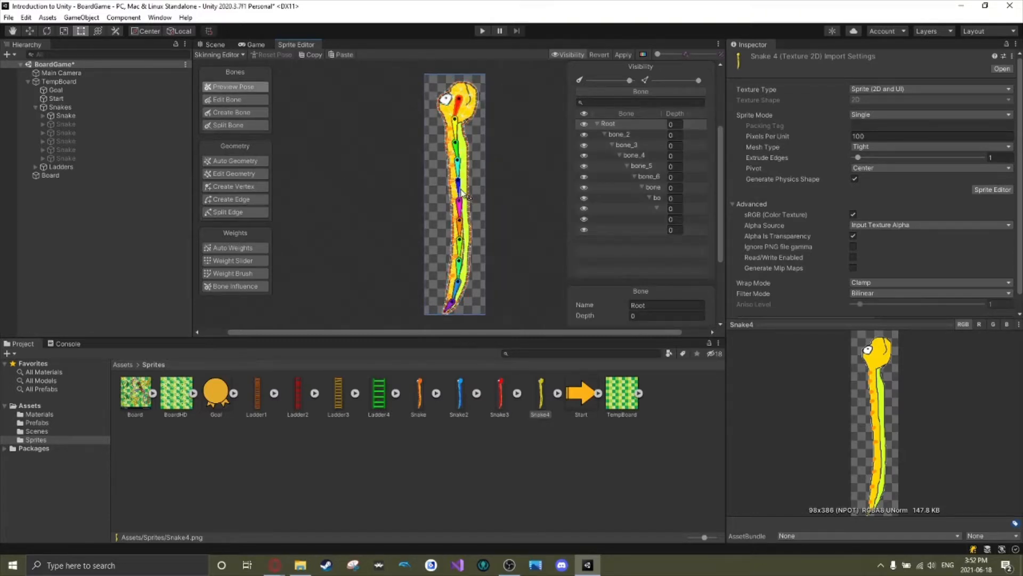
pyautogui.moveTo(466, 194)
pyautogui.mouseDown()
pyautogui.moveTo(441, 191)
pyautogui.moveTo(469, 205)
pyautogui.moveTo(458, 200)
pyautogui.mouseUp()
pyautogui.click(287, 54)
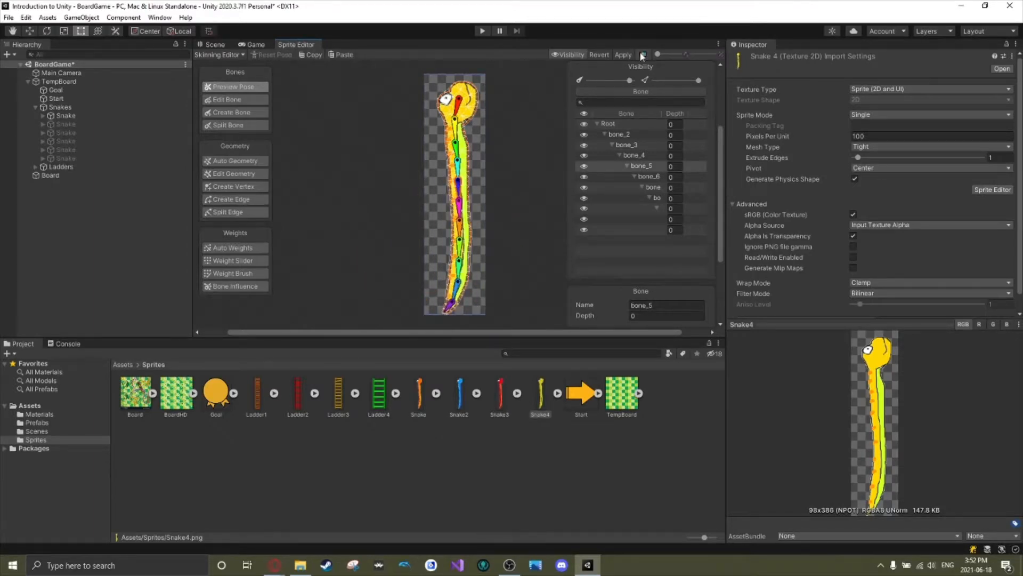
# Look through the Snake3, Snake and Snake2 sprites in the Skinning Editor and check the rig on Snake2.
pyautogui.click(501, 397)
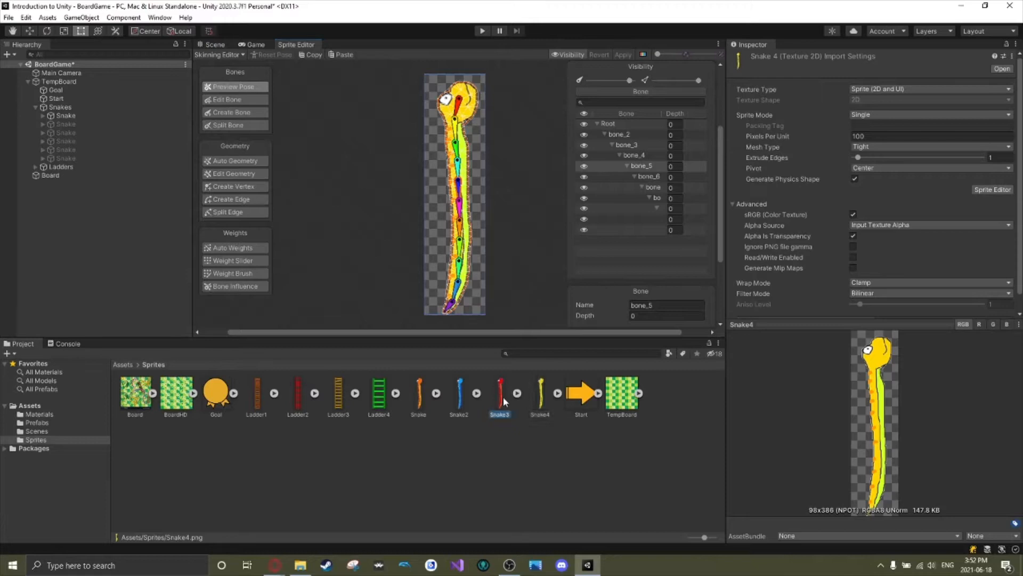
pyautogui.click(462, 397)
pyautogui.click(420, 403)
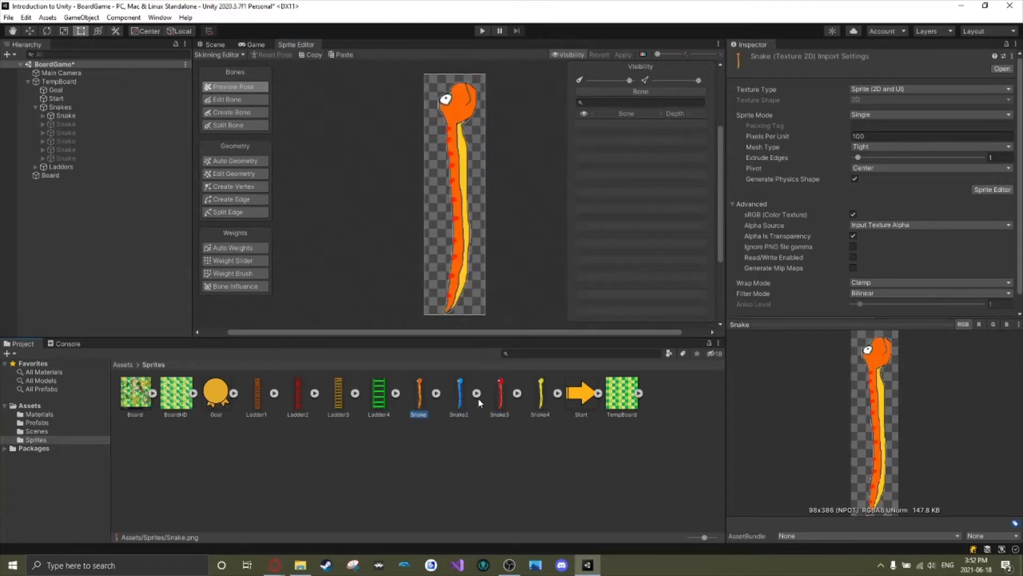
pyautogui.click(471, 399)
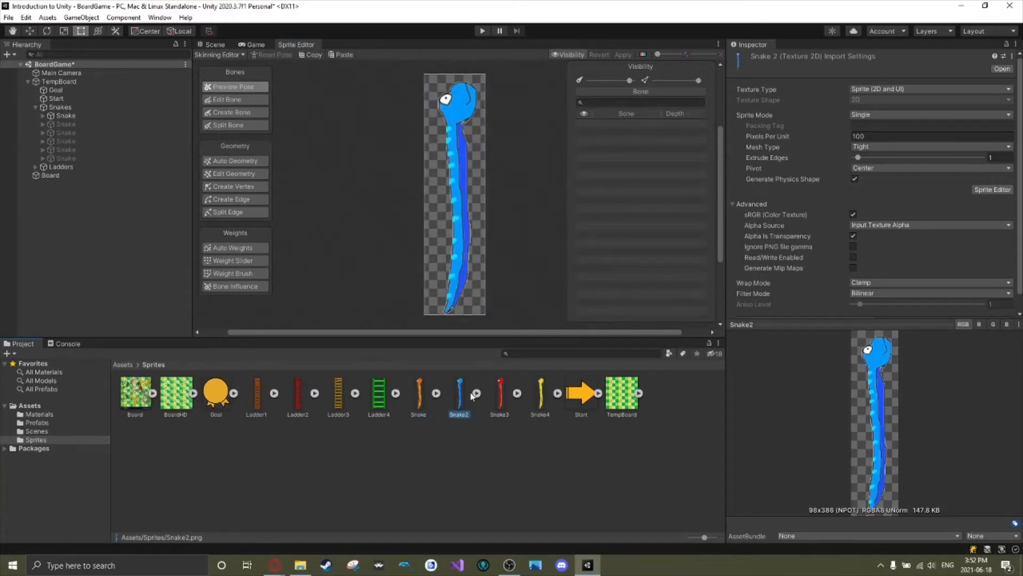
pyautogui.doubleClick(455, 112)
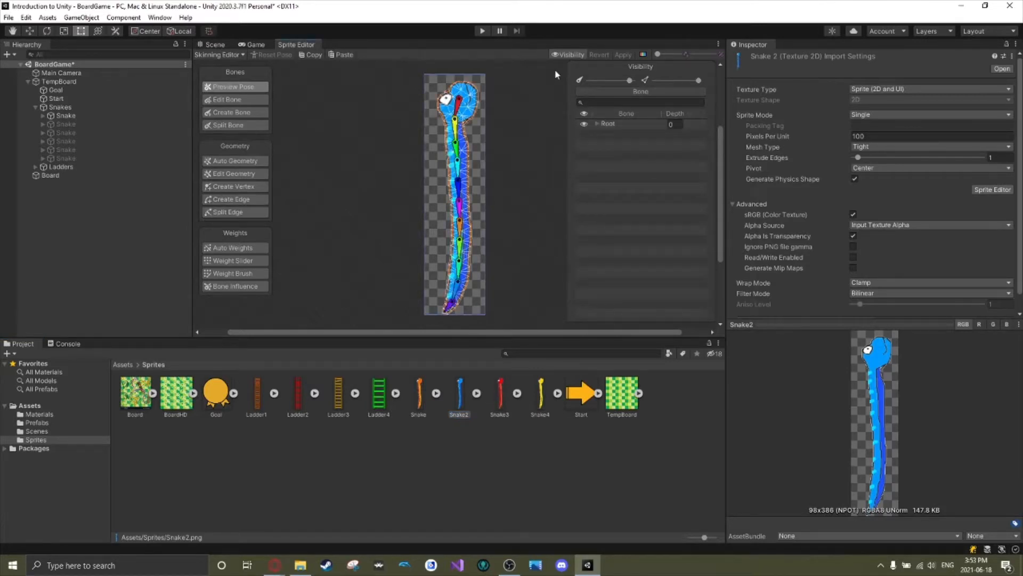
# Return to the Scene view and compare the posed snakes on the game board with the Board reference image.
pyautogui.click(215, 45)
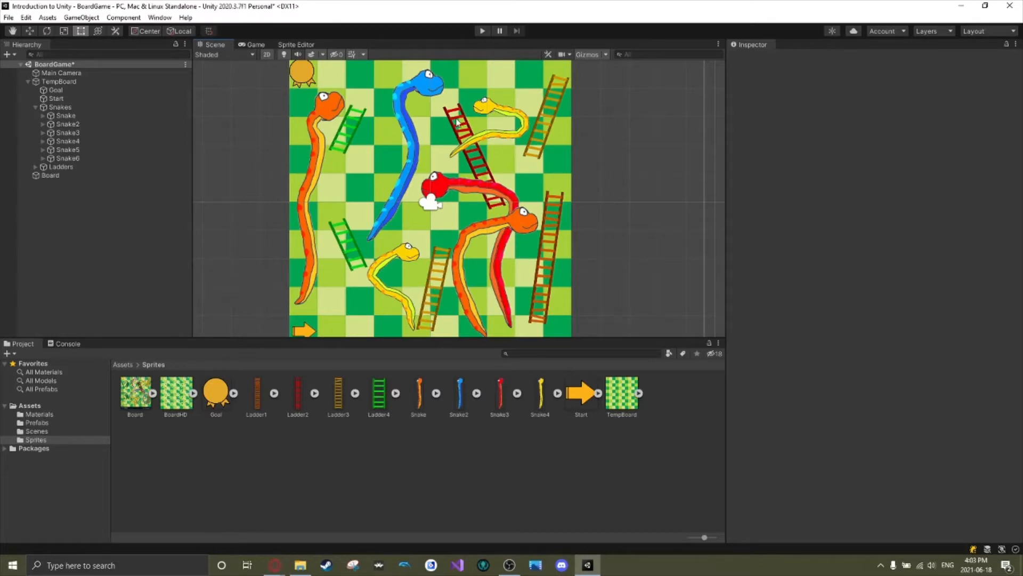
pyautogui.scroll(-1, 395, 206)
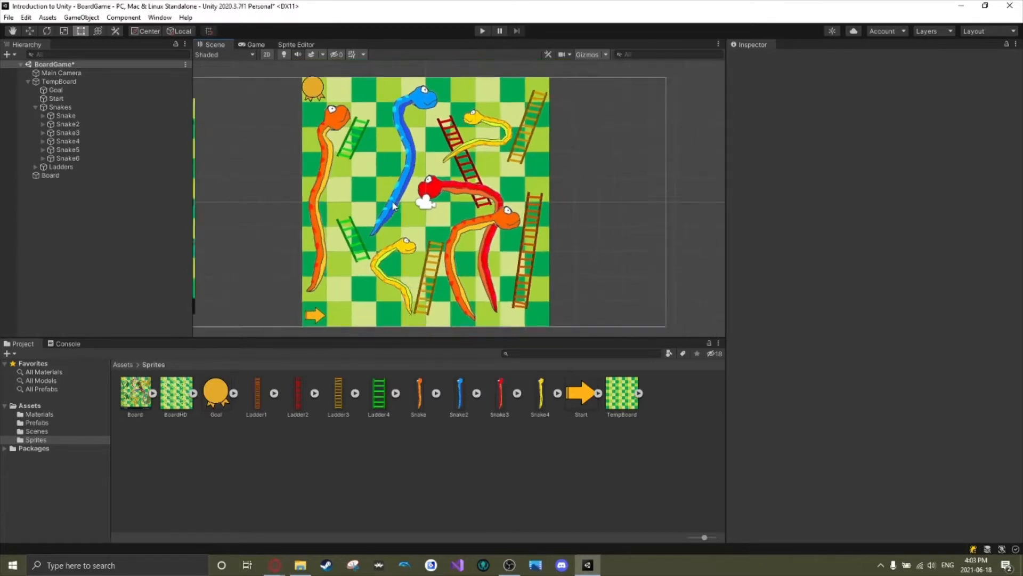
pyautogui.scroll(1, 394, 205)
pyautogui.moveTo(302, 215); pyautogui.dragTo(598, 234, button='middle')
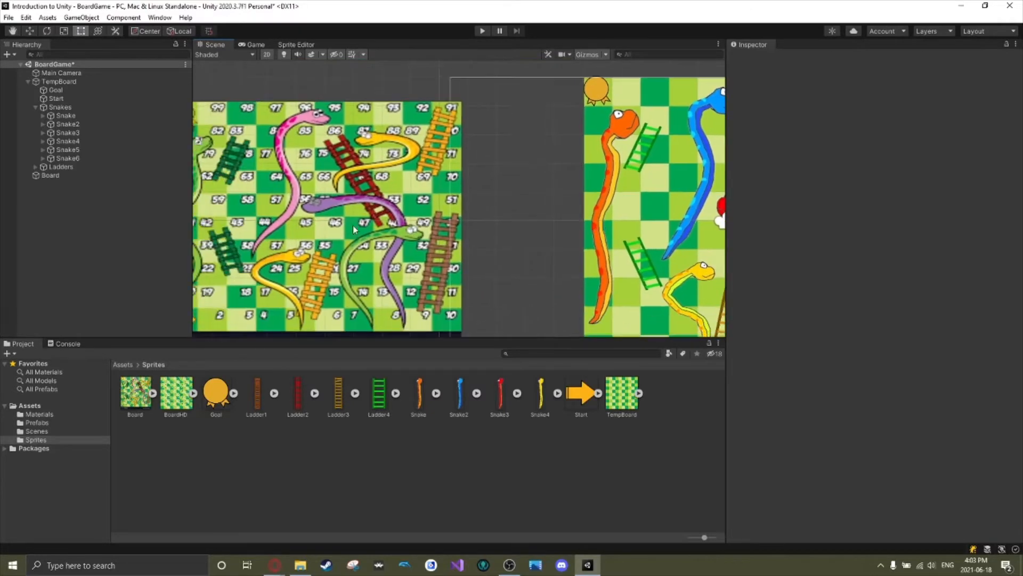
pyautogui.click(417, 201)
pyautogui.moveTo(568, 182); pyautogui.dragTo(283, 174, button='middle')
# Compare the TempBoard and BoardHD sprites on the TempBoard object's Sprite Renderer, ending with BoardHD assigned.
pyautogui.click(397, 179)
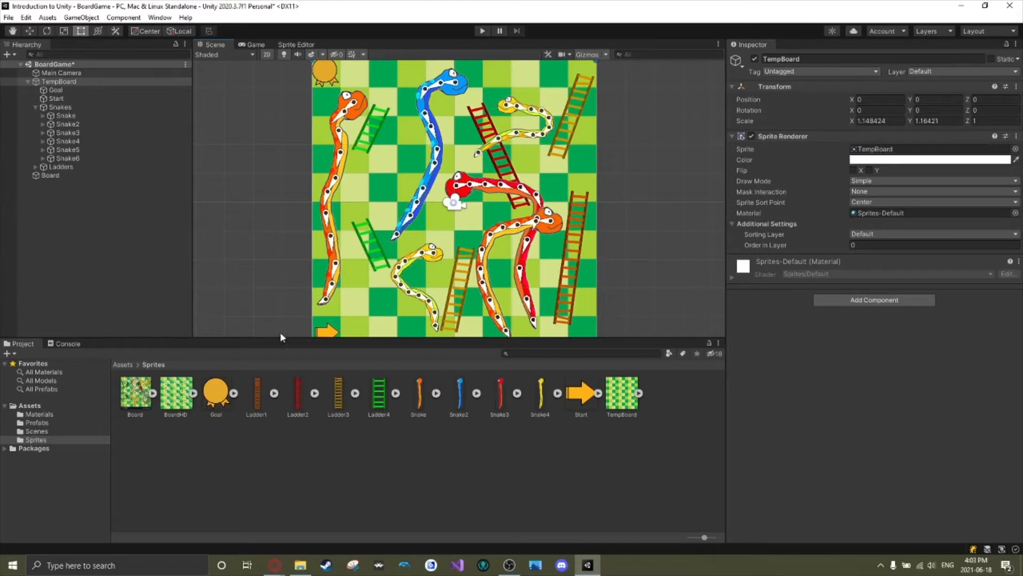
pyautogui.moveTo(176, 393); pyautogui.dragTo(946, 149)
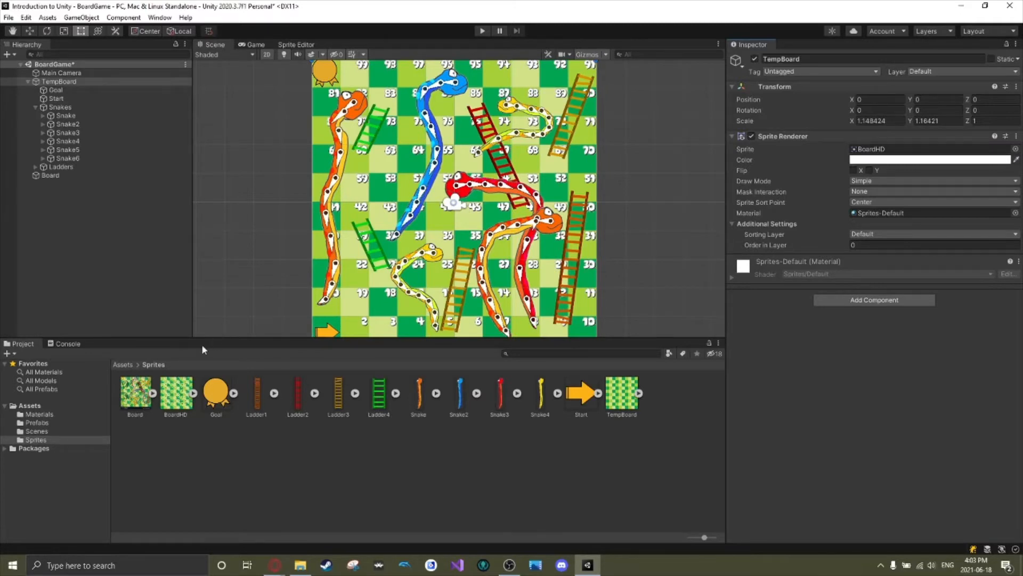
pyautogui.moveTo(622, 394); pyautogui.dragTo(910, 150)
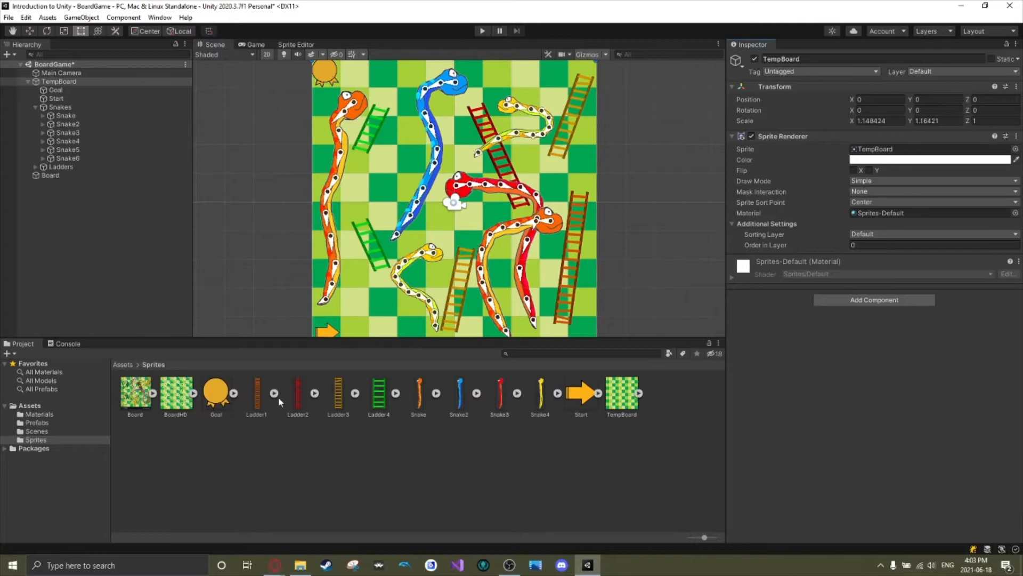
pyautogui.moveTo(182, 394); pyautogui.dragTo(909, 149)
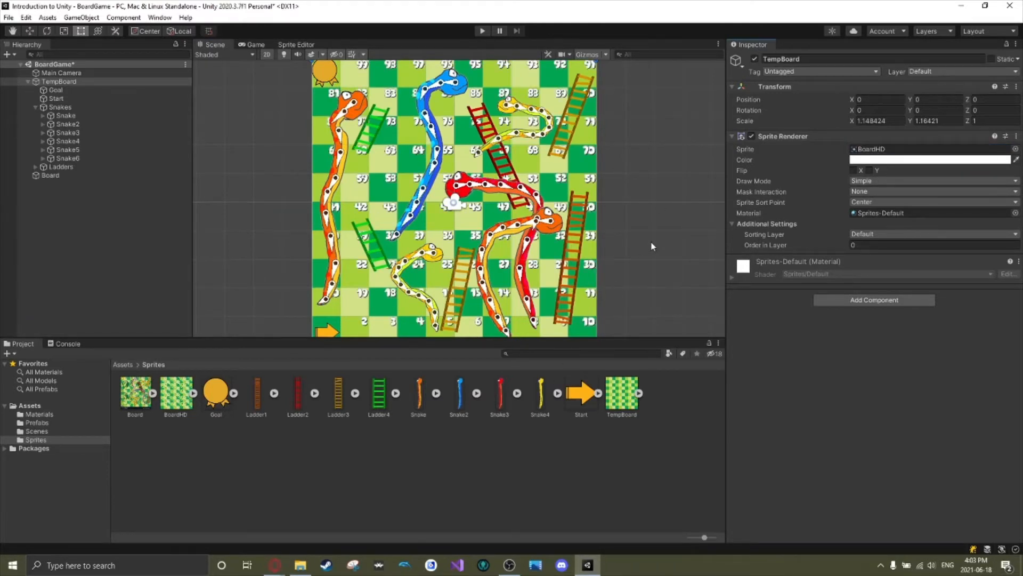
# Nudge the Goal medal within the board's final square to about X -3.87, Y 3.82, and deselect it.
pyautogui.moveTo(591, 208); pyautogui.dragTo(571, 231, button='middle')
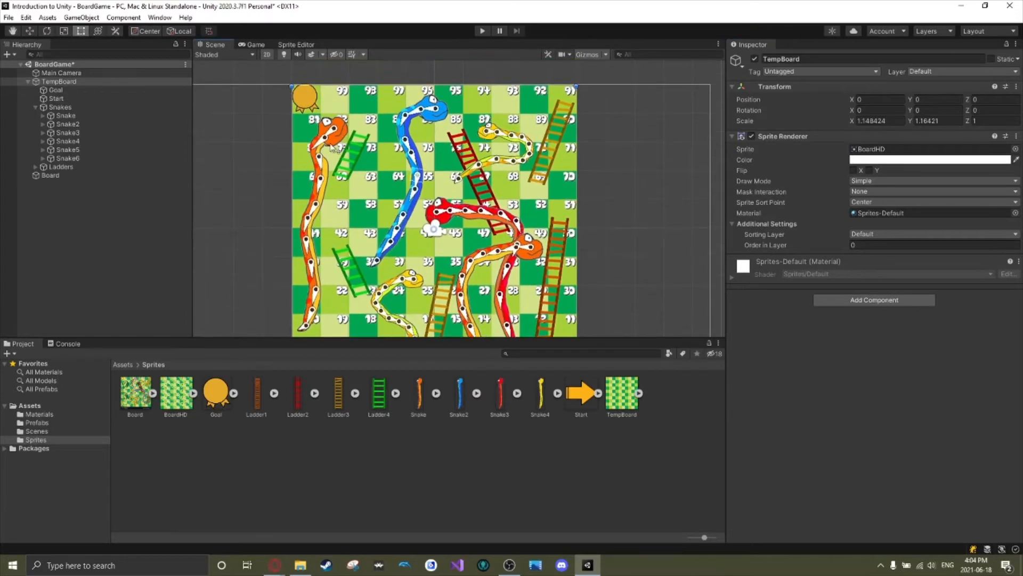
pyautogui.click(310, 97)
pyautogui.moveTo(309, 98)
pyautogui.mouseDown()
pyautogui.moveTo(290, 137)
pyautogui.moveTo(311, 103)
pyautogui.mouseUp()
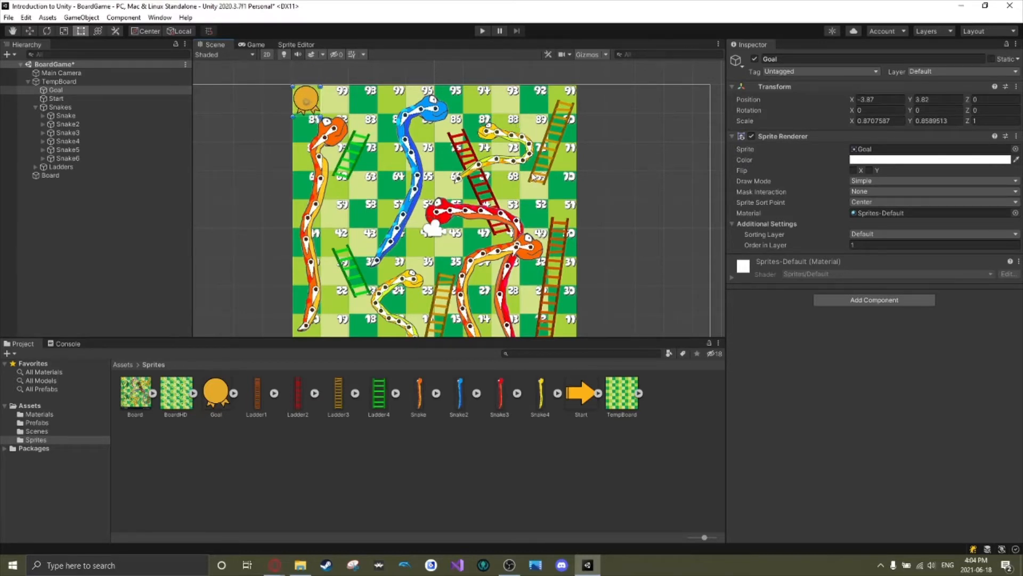
pyautogui.click(615, 215)
pyautogui.moveTo(613, 239); pyautogui.dragTo(632, 215, button='middle')
pyautogui.scroll(-2, 626, 195)
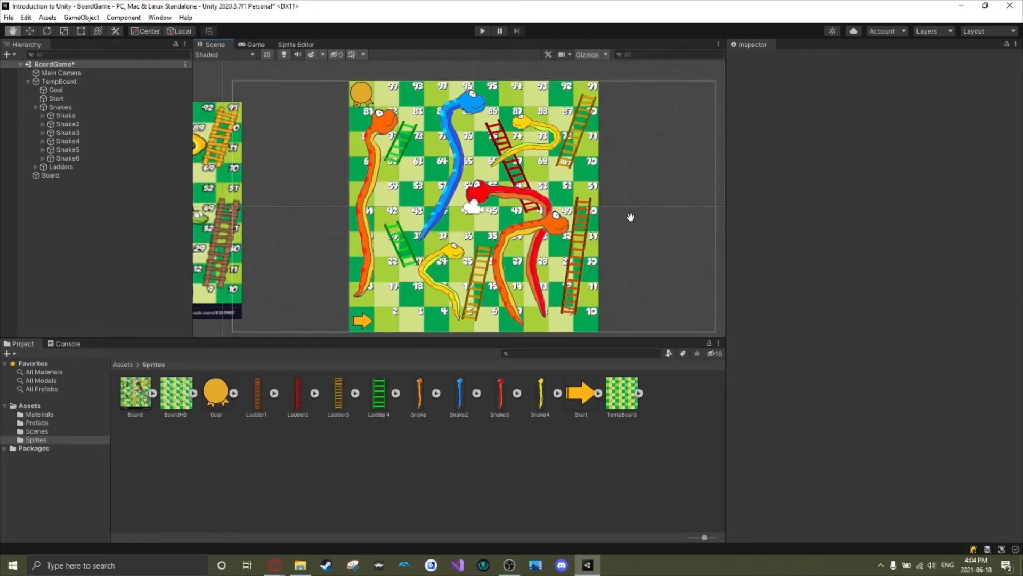
# Inspect the red Snake5's Sprite Skin bones, and compare the numbered game board with the Board reference image.
pyautogui.click(486, 195)
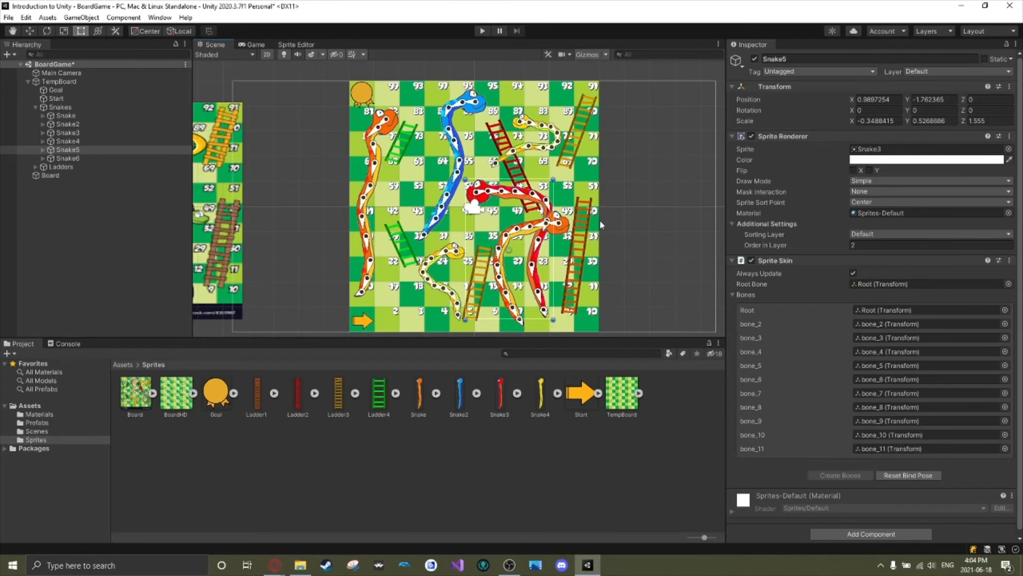
pyautogui.click(657, 186)
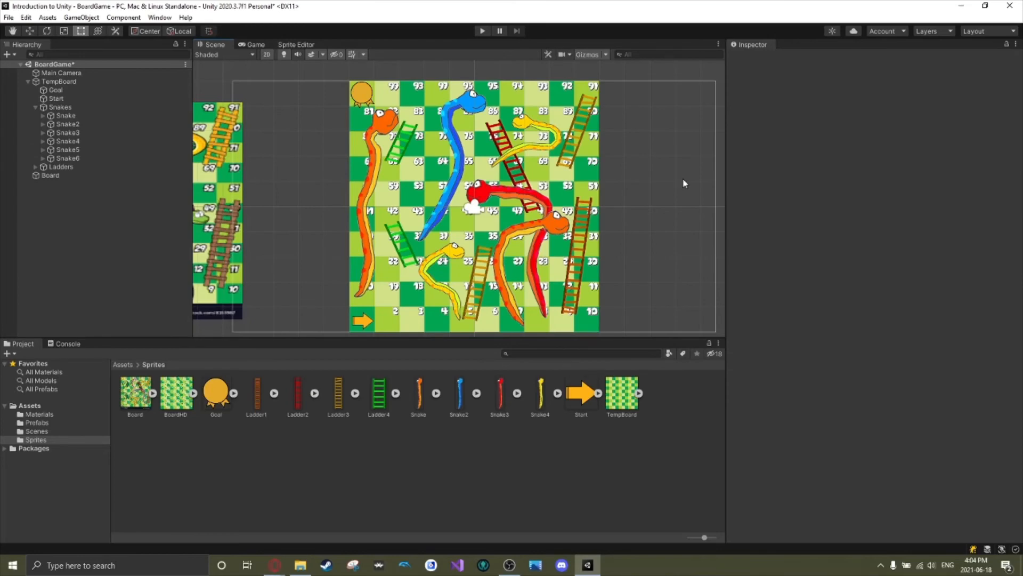
pyautogui.moveTo(320, 217); pyautogui.dragTo(499, 222, button='middle')
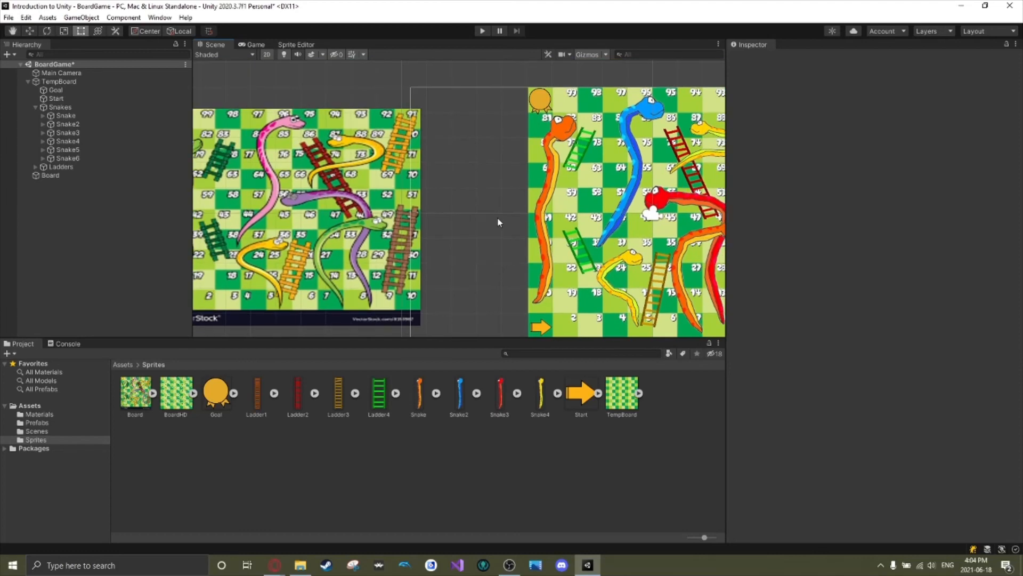